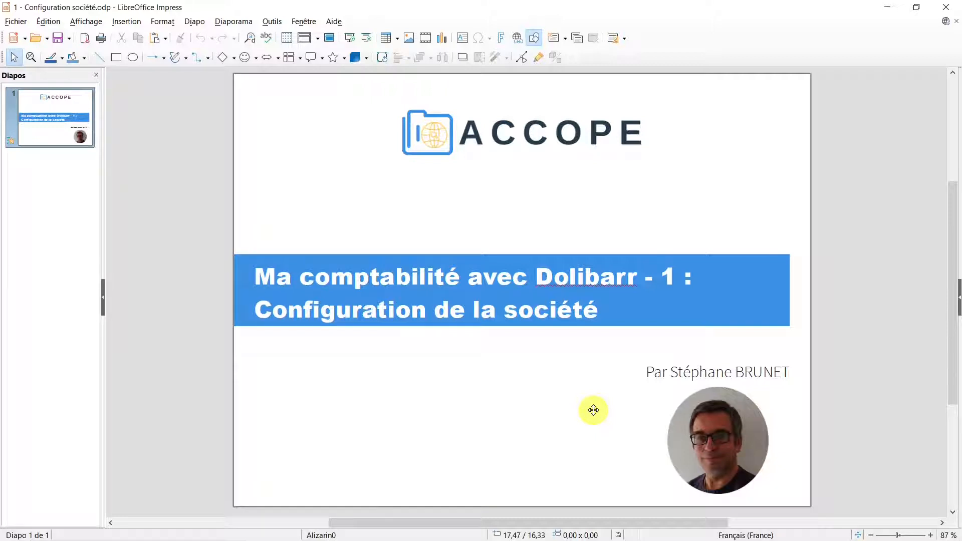
# - Open the DB Test Admin entry's Dolibarr URL from KeePass in a new browser window
pyautogui.moveTo(459, 540)
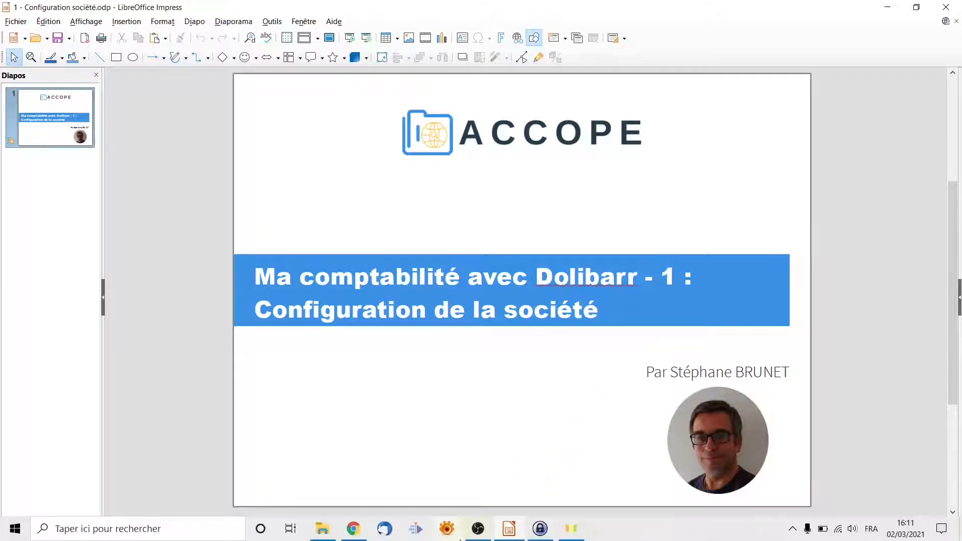
pyautogui.moveTo(323, 535)
pyautogui.moveTo(540, 535)
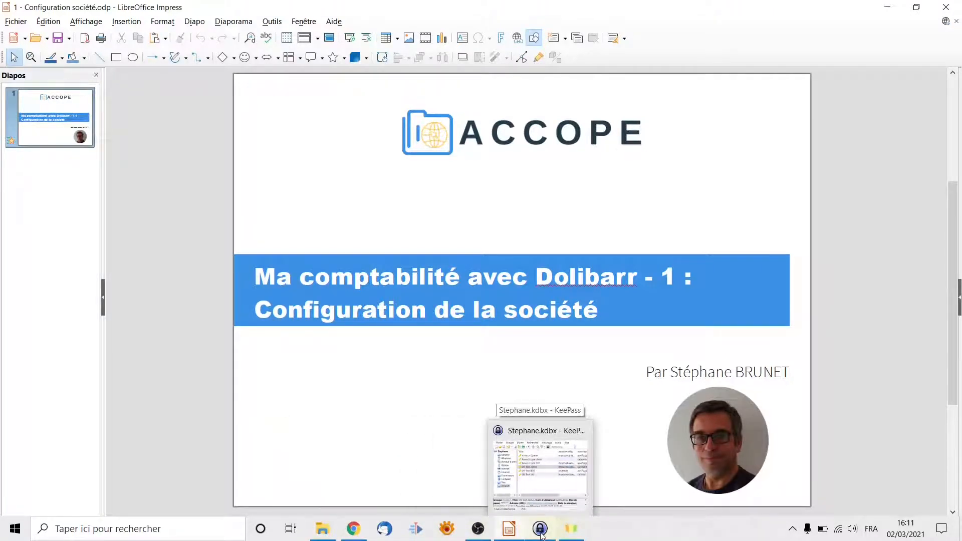
pyautogui.click(540, 533)
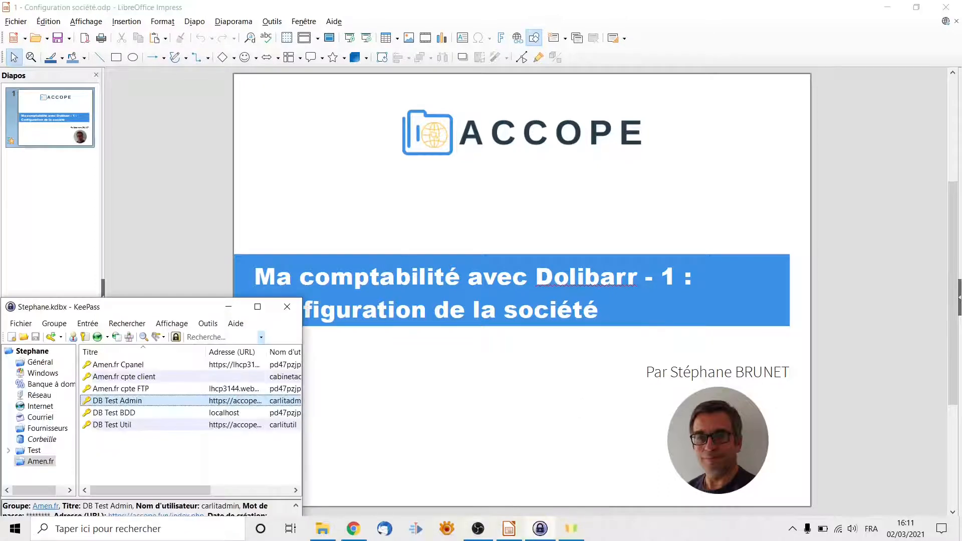
pyautogui.click(355, 532)
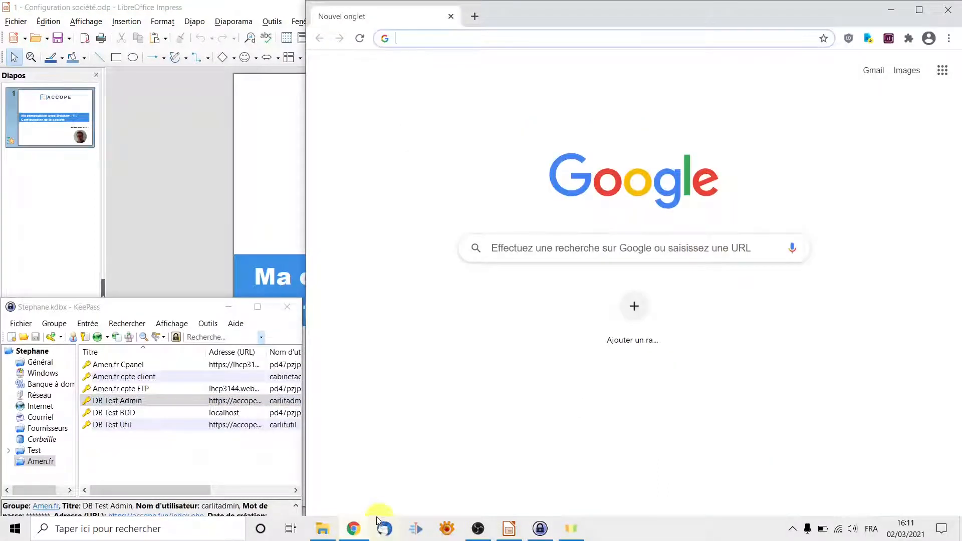
pyautogui.click(144, 402)
pyautogui.rightClick(144, 403)
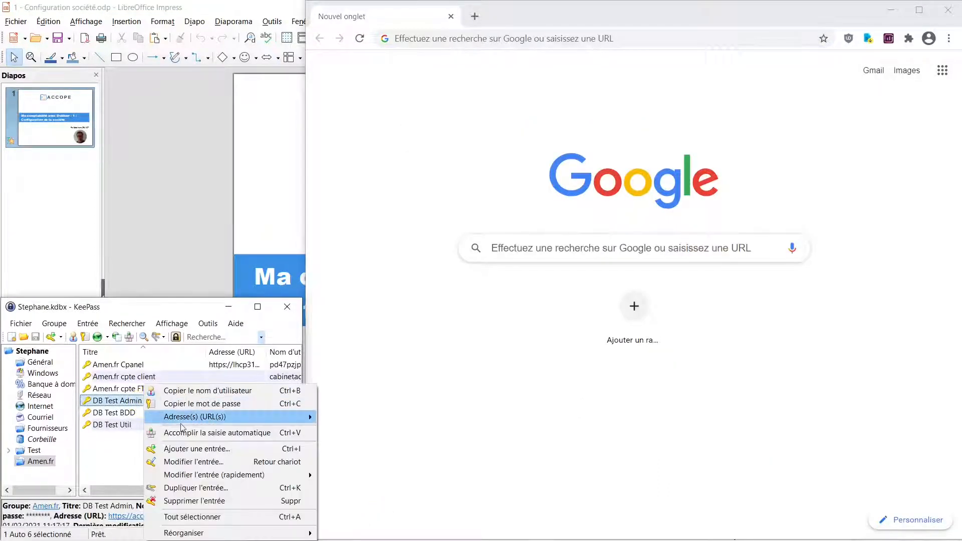
pyautogui.moveTo(224, 419)
pyautogui.click(360, 418)
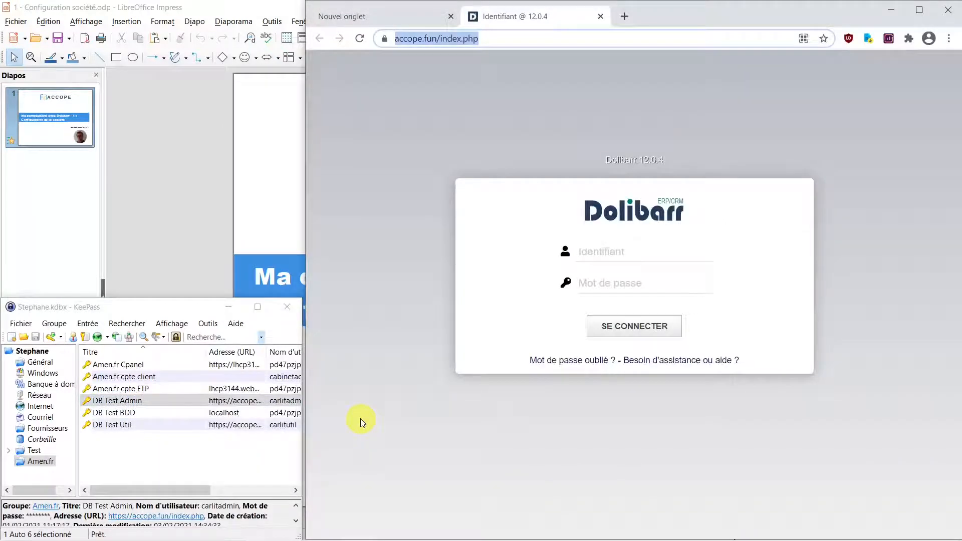
# - Log into Dolibarr by auto-typing the DB Test Admin saved credentials
pyautogui.click(616, 253)
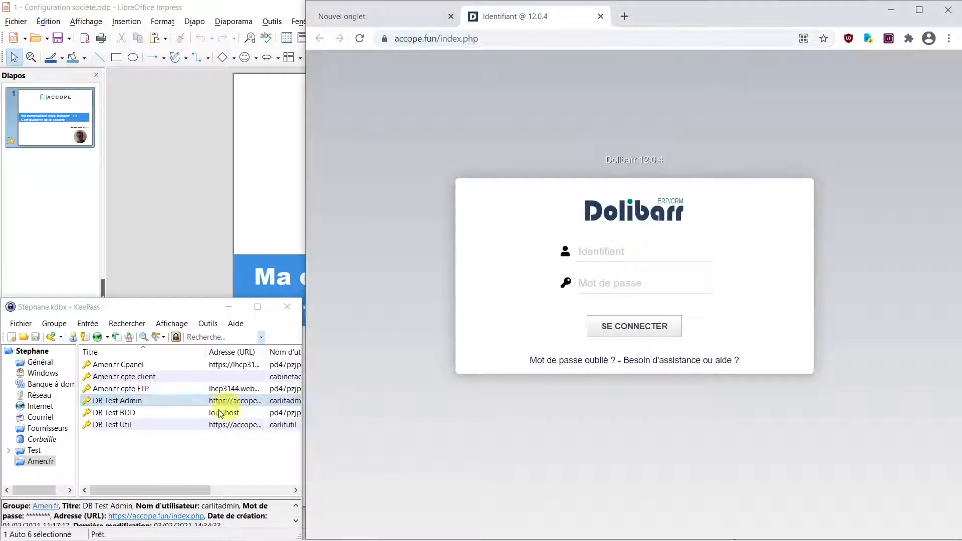
pyautogui.click(169, 404)
pyautogui.rightClick(170, 404)
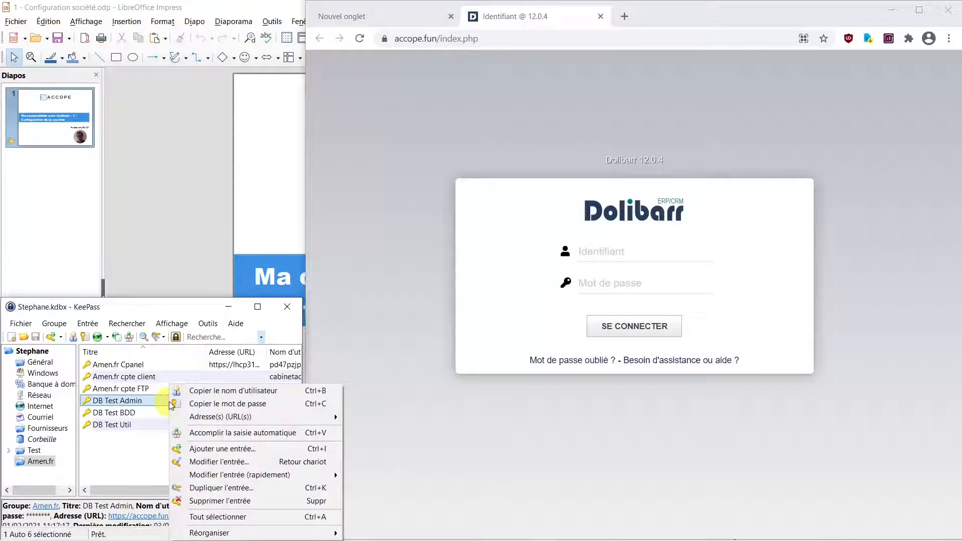
pyautogui.click(210, 437)
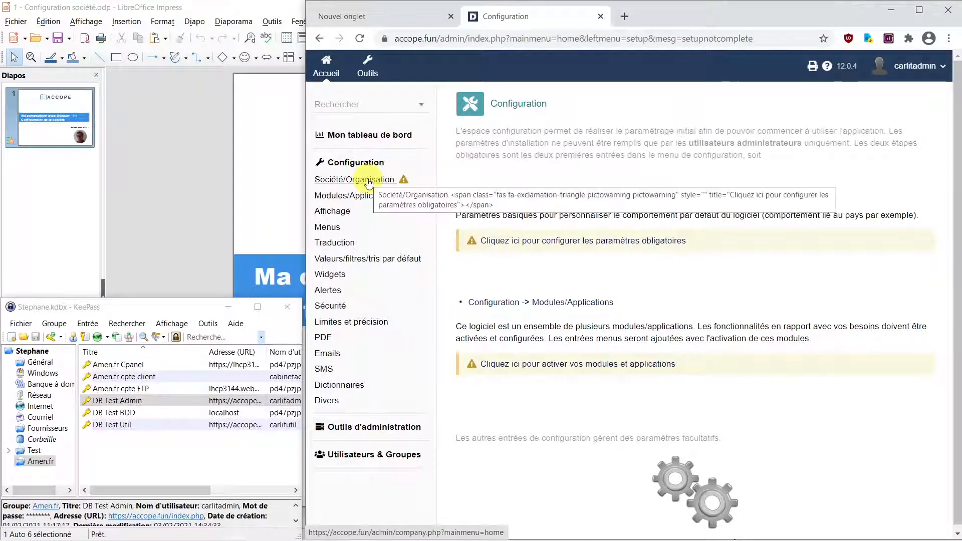
# - Open the Société/Organisation form and enter the company name, correcting its ending
pyautogui.click(376, 182)
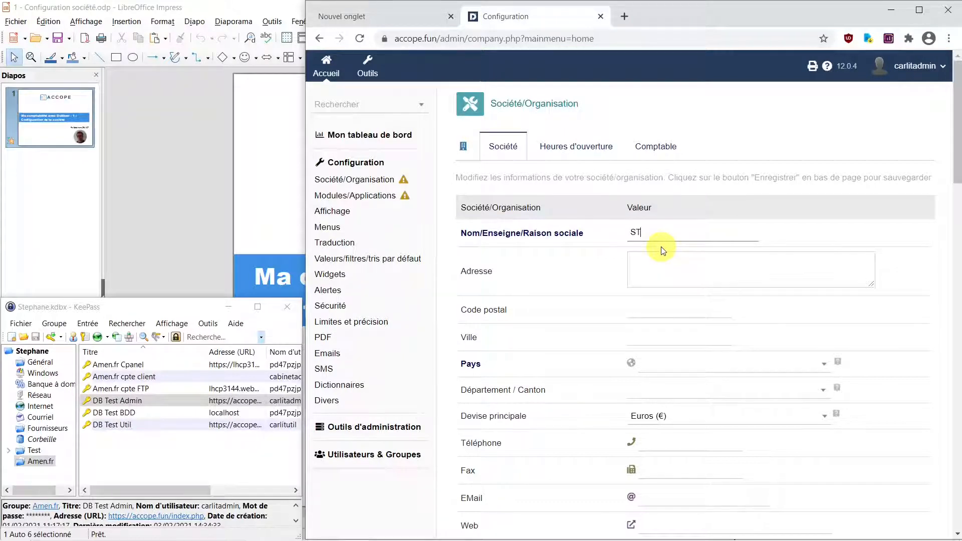
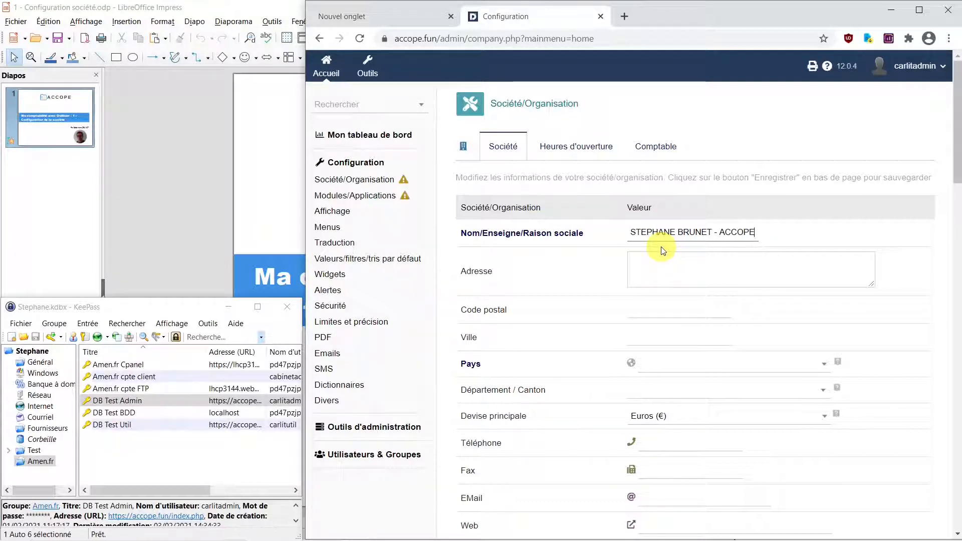
# - Fill in the company's street address, postal code and town, fixing the address typo
pyautogui.click(721, 272)
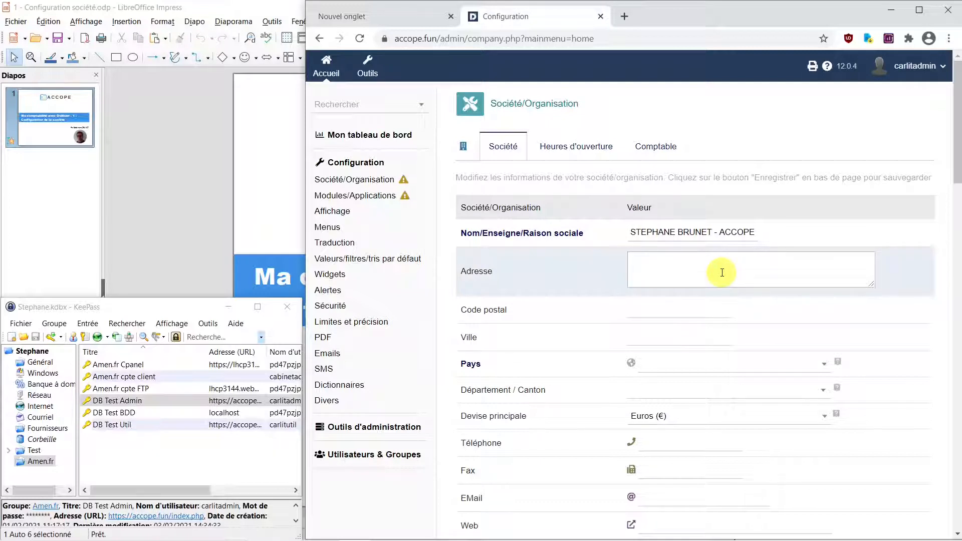
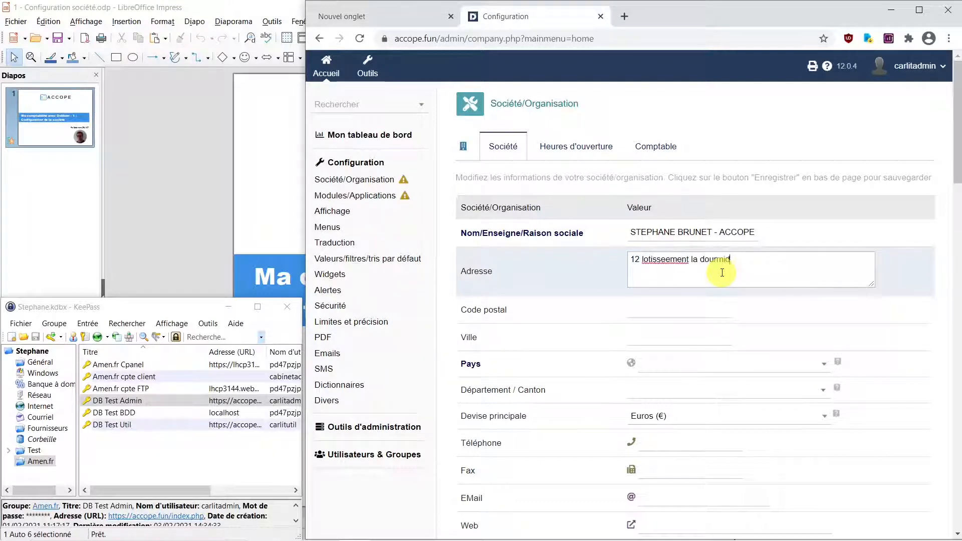
pyautogui.click(689, 309)
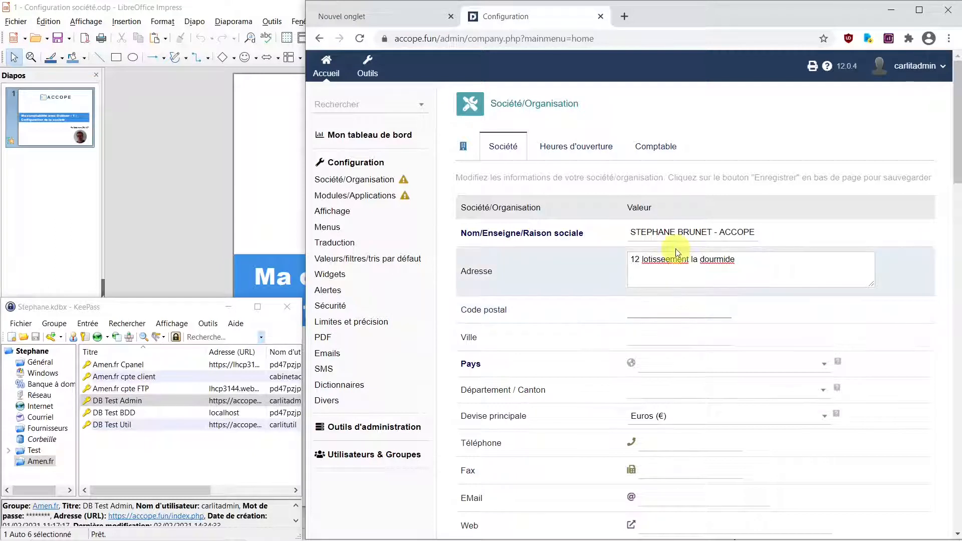
pyautogui.click(664, 261)
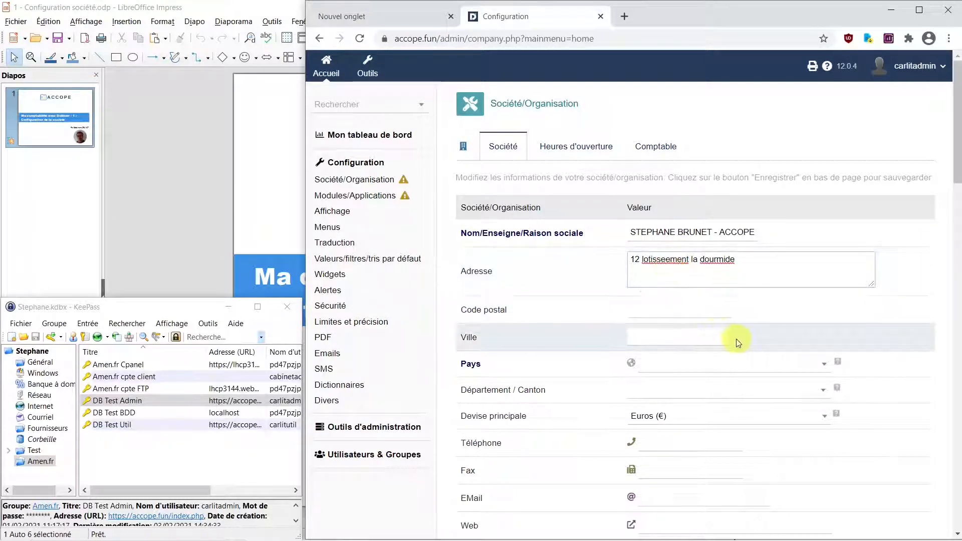
pyautogui.press('BackSpace')
pyautogui.click(668, 311)
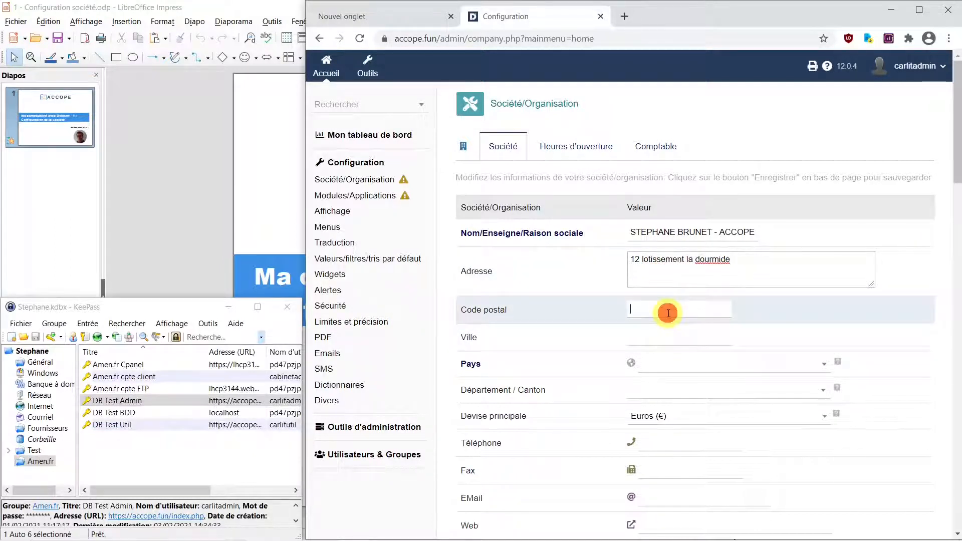
pyautogui.write('30430')
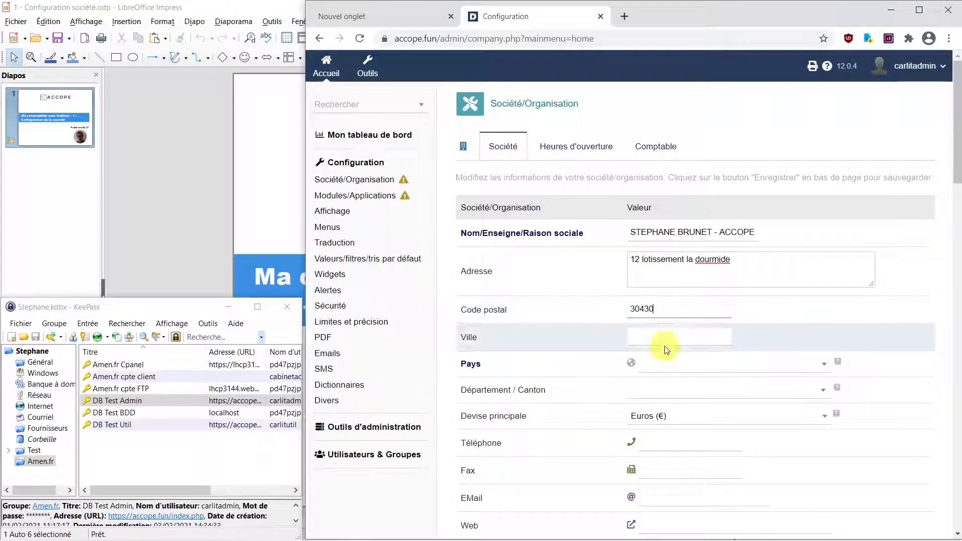
pyautogui.click(666, 343)
pyautogui.write('MEJANNES LE CLAP')
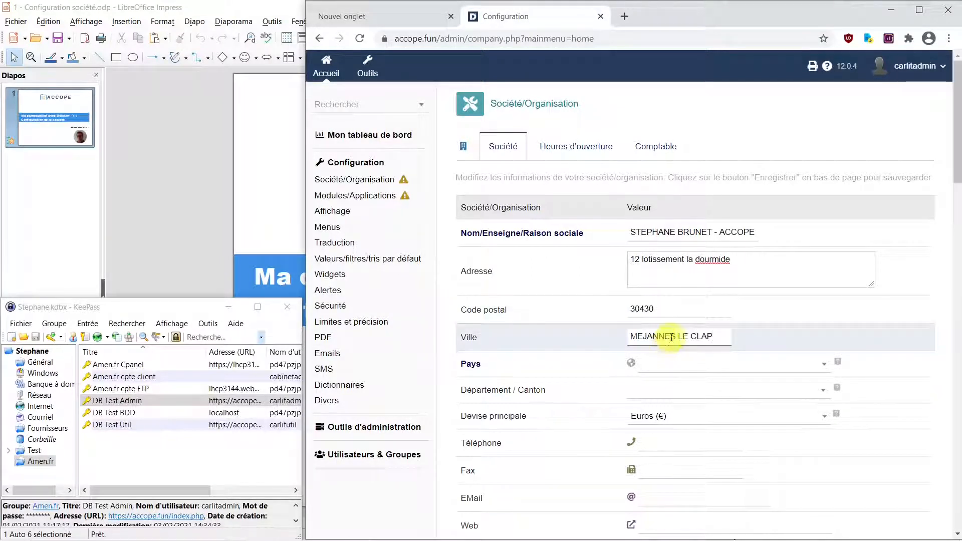
pyautogui.click(713, 368)
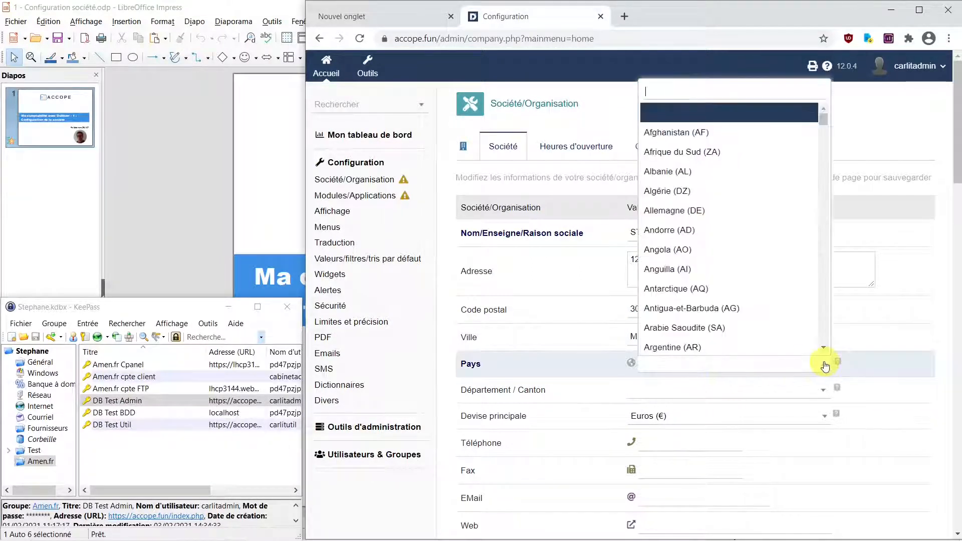
# - Set the country to France (FR) and the department to 30 - Gard
pyautogui.write('FR')
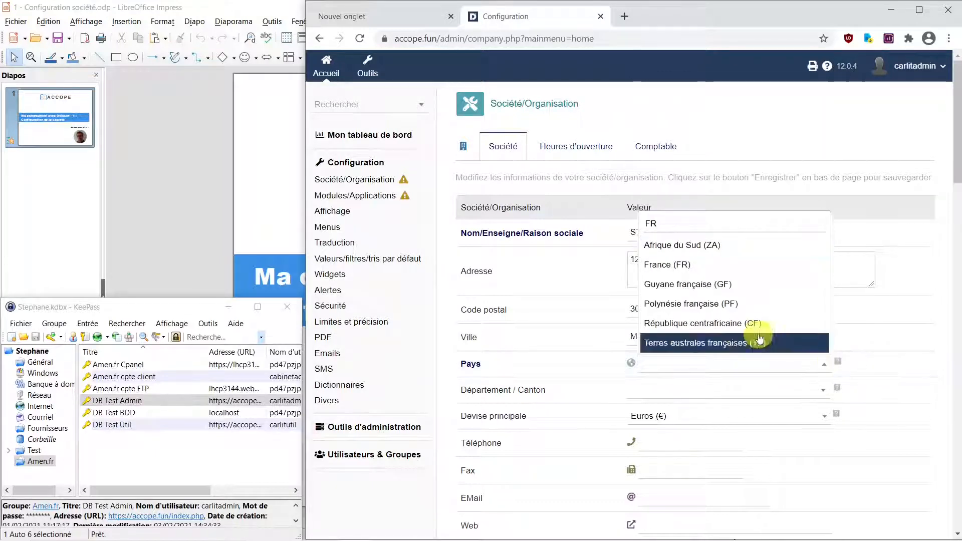
pyautogui.click(698, 261)
pyautogui.click(709, 391)
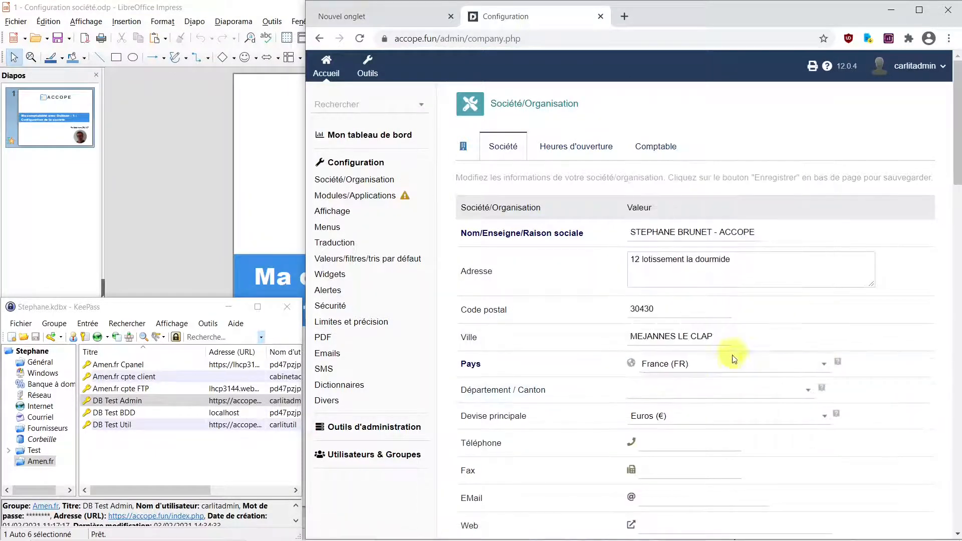
pyautogui.click(731, 390)
pyautogui.scroll(-5, 810, 338)
pyautogui.click(668, 328)
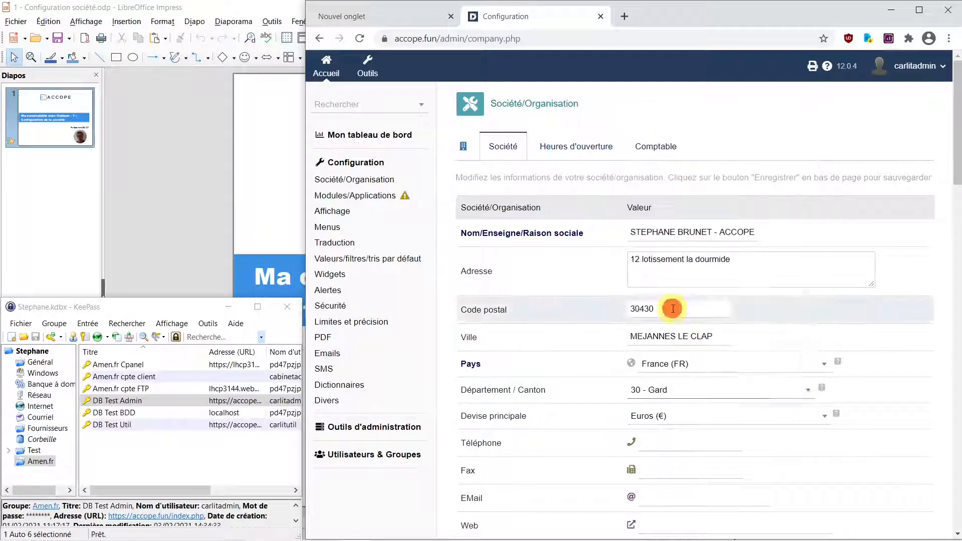
# - Enter the company's telephone number in Téléphone
pyautogui.click(683, 445)
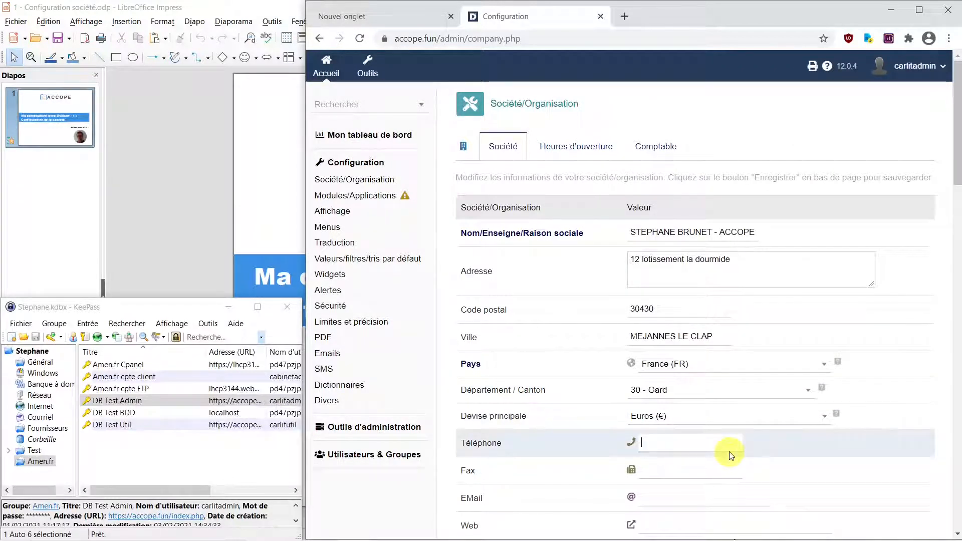
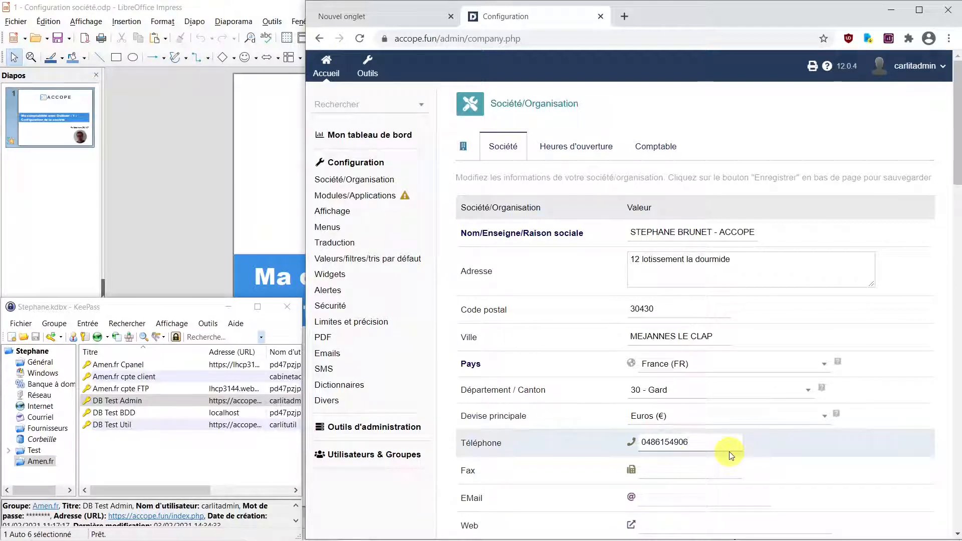
pyautogui.click(656, 472)
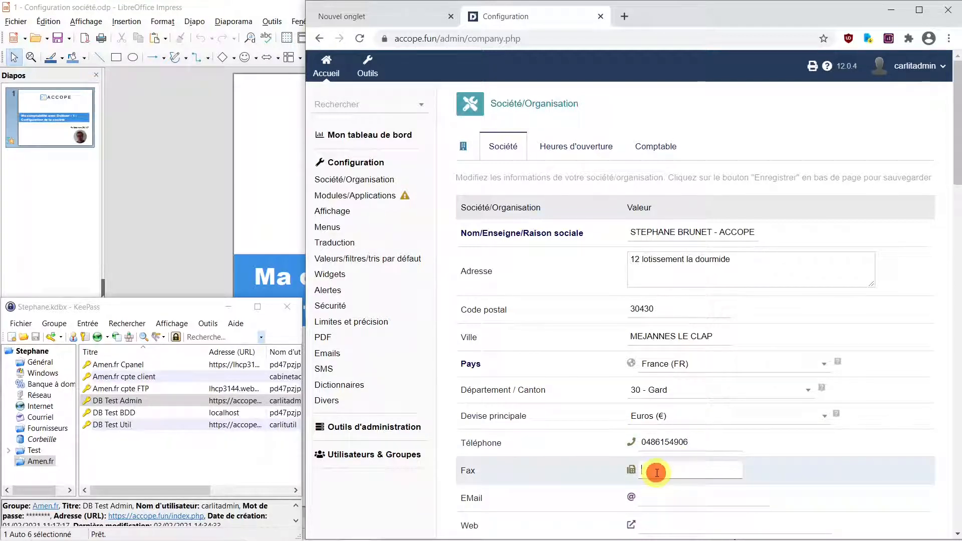
pyautogui.click(661, 495)
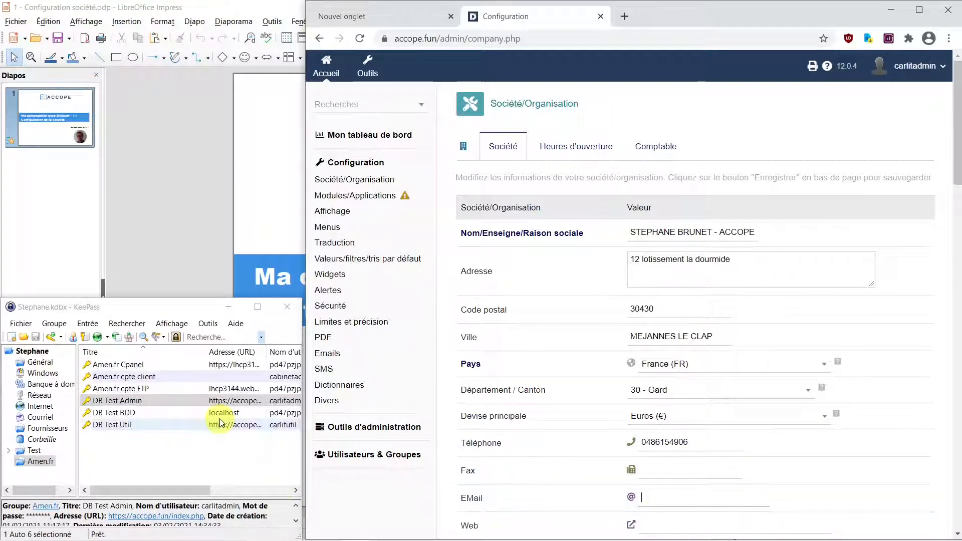
pyautogui.moveTo(331, 531)
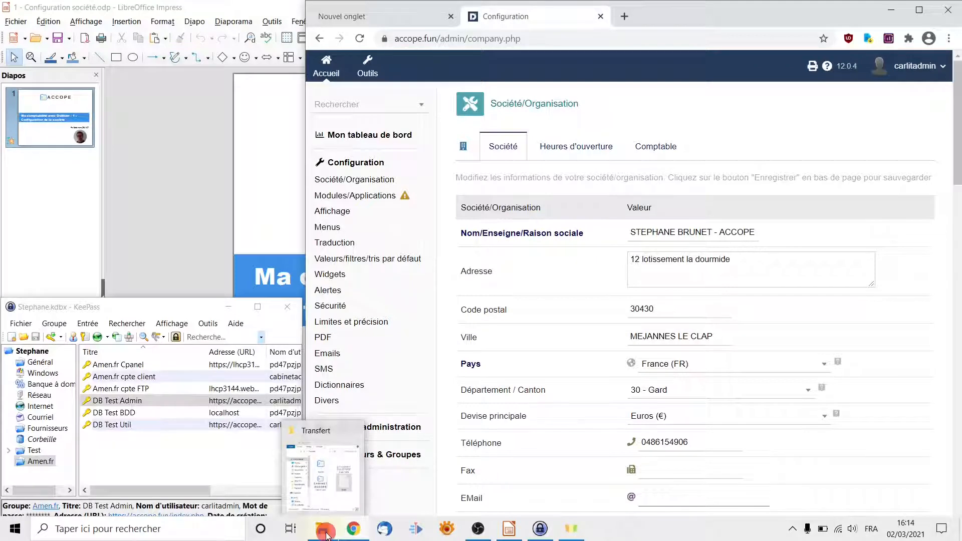
# - Copy the contact e-mail from the Notes file into the EMail field
pyautogui.click(327, 535)
pyautogui.click(244, 177)
pyautogui.doubleClick(244, 176)
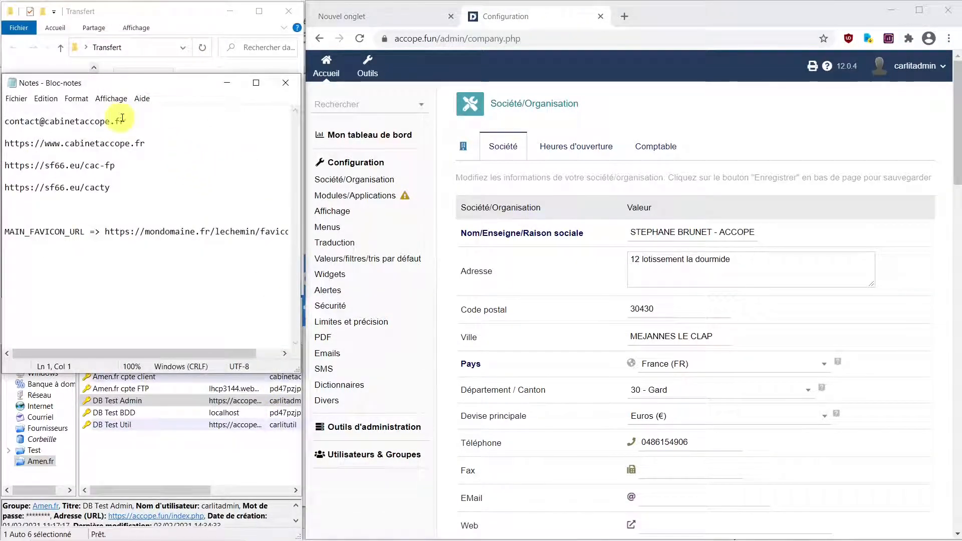
pyautogui.click(132, 121)
pyautogui.moveTo(123, 123); pyautogui.dragTo(6, 123)
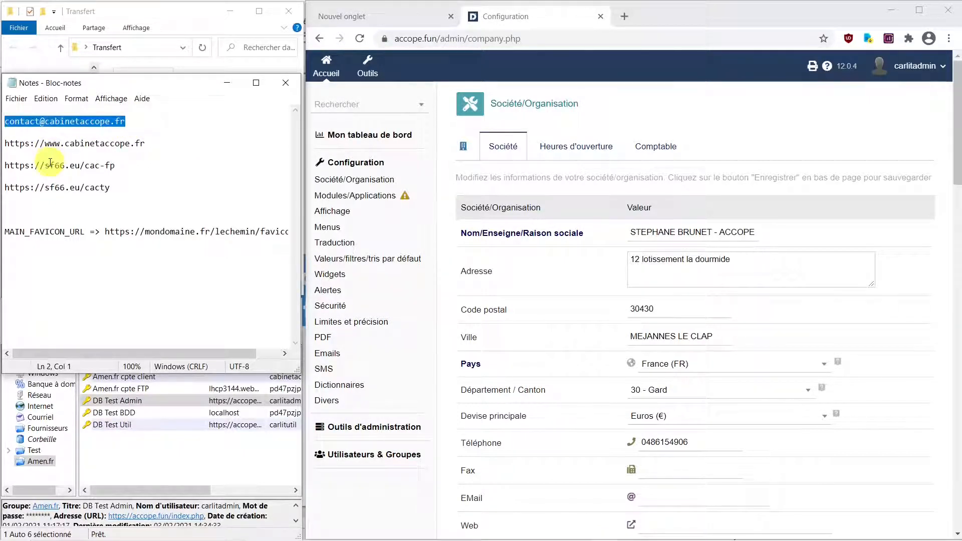
pyautogui.click(697, 471)
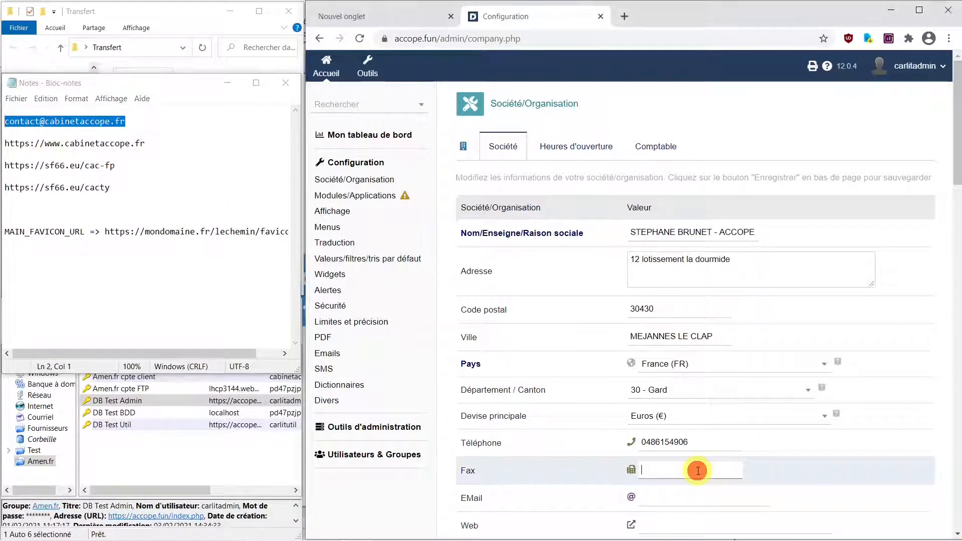
pyautogui.click(684, 498)
pyautogui.rightClick(686, 498)
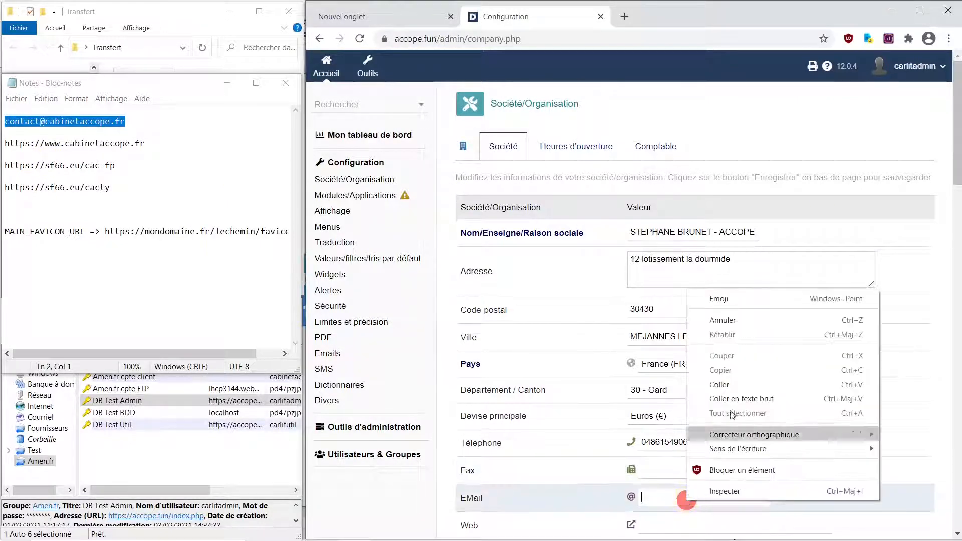
pyautogui.click(729, 384)
pyautogui.scroll(-1, 745, 419)
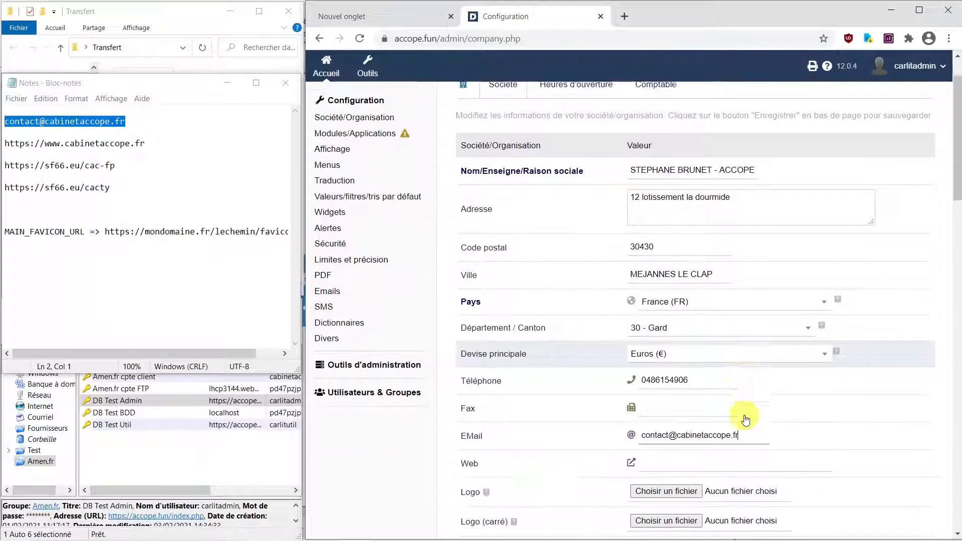
pyautogui.click(152, 142)
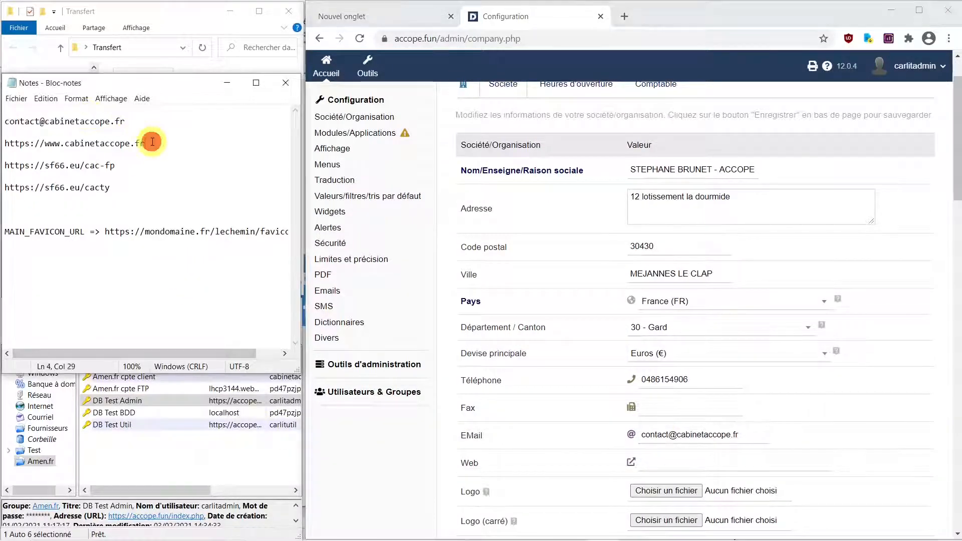
pyautogui.moveTo(152, 141); pyautogui.dragTo(6, 146)
pyautogui.hotkey('ctrl', 'c')
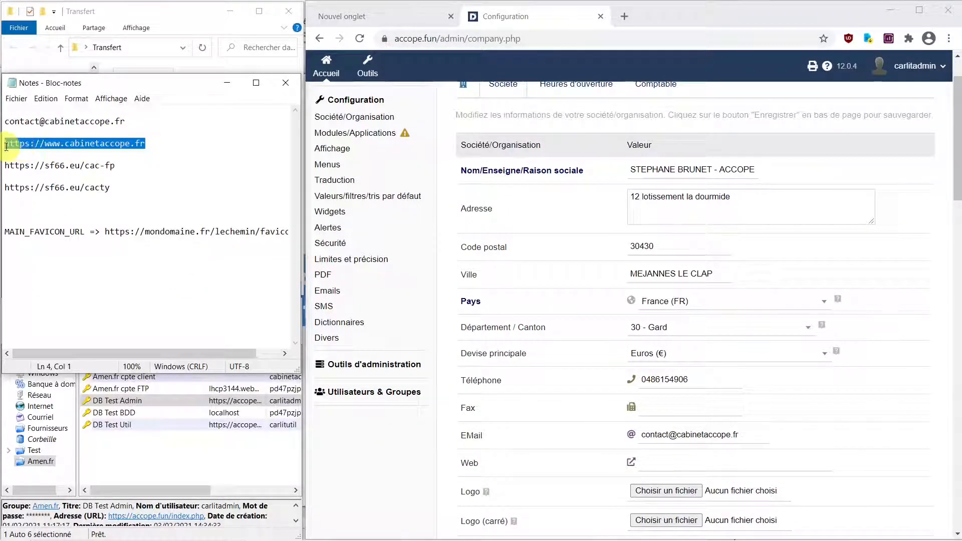
pyautogui.click(703, 462)
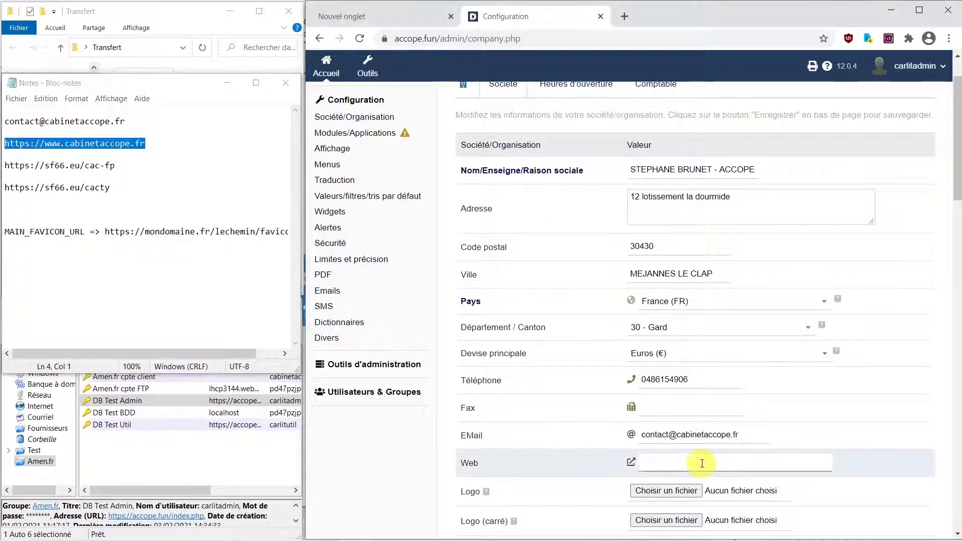
pyautogui.hotkey('ctrl', 'v')
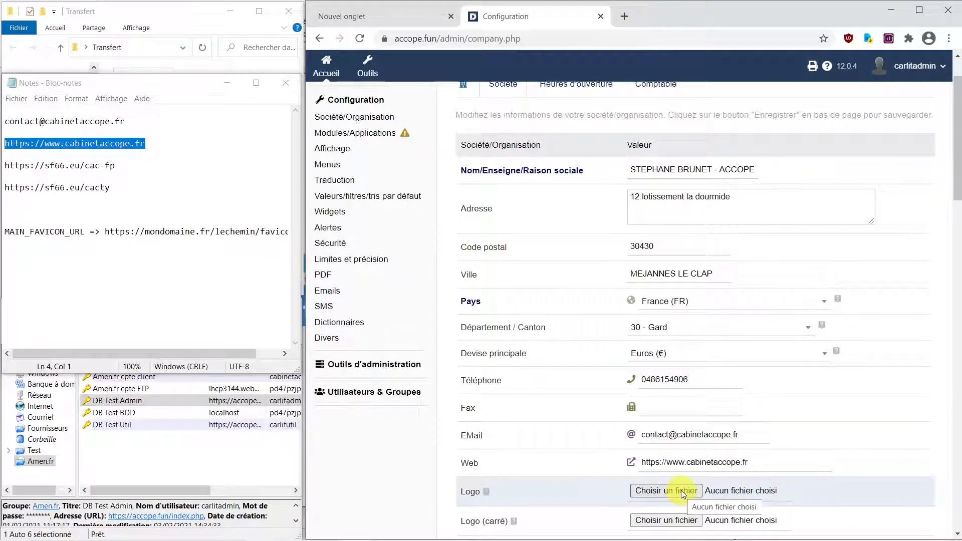
pyautogui.scroll(-2, 680, 490)
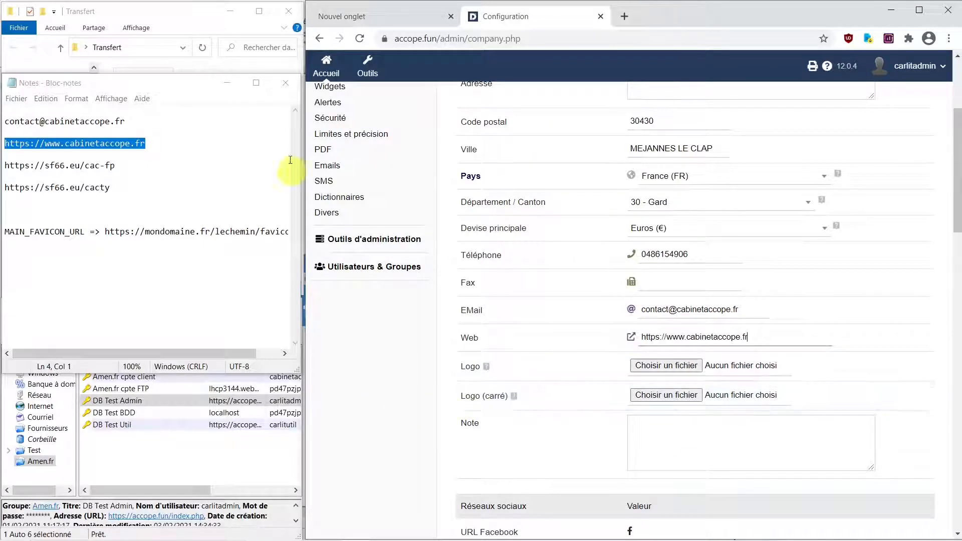
# - Attach 'Logo 1 long.png' from Bureau > Transfert as the company logo file
pyautogui.click(238, 12)
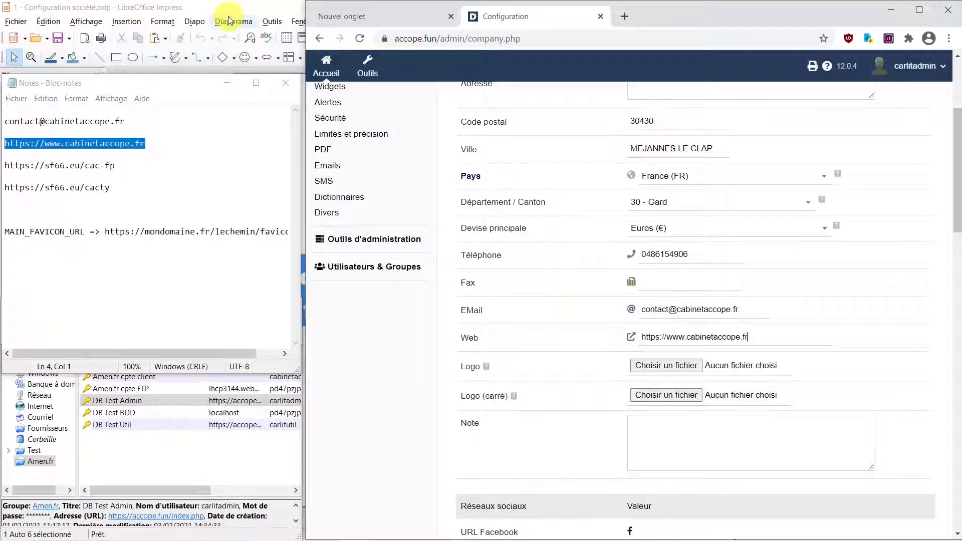
pyautogui.click(323, 530)
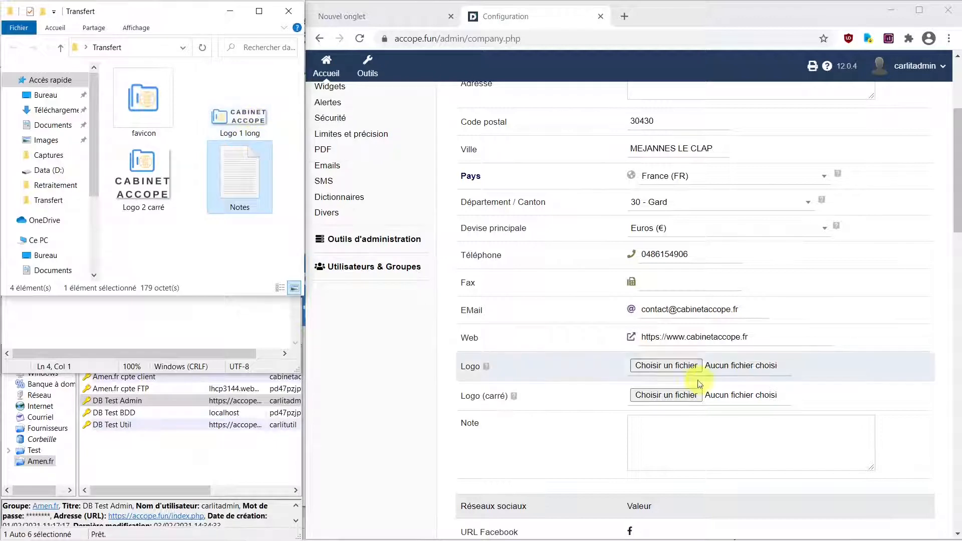
pyautogui.click(682, 365)
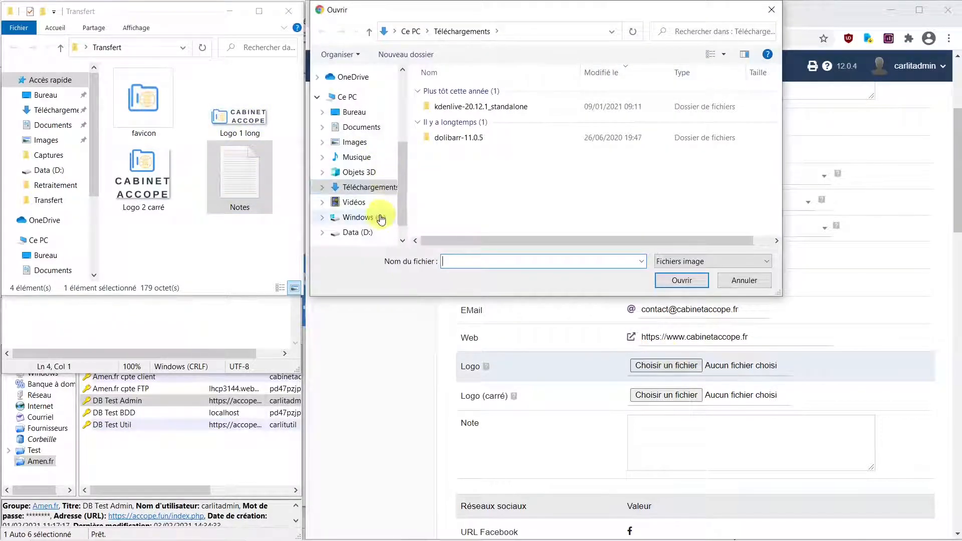
pyautogui.moveTo(400, 208); pyautogui.dragTo(407, 172)
pyautogui.click(366, 150)
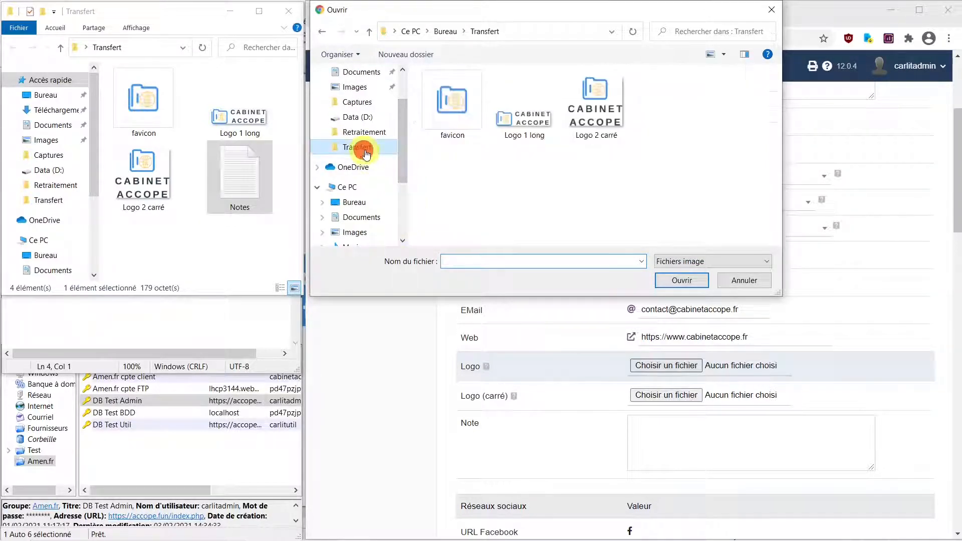
pyautogui.click(527, 122)
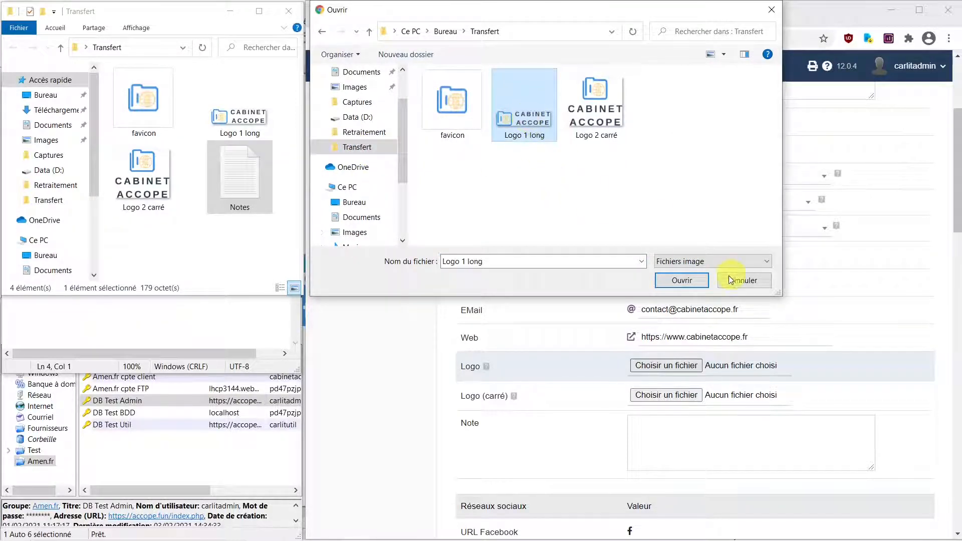
pyautogui.click(684, 281)
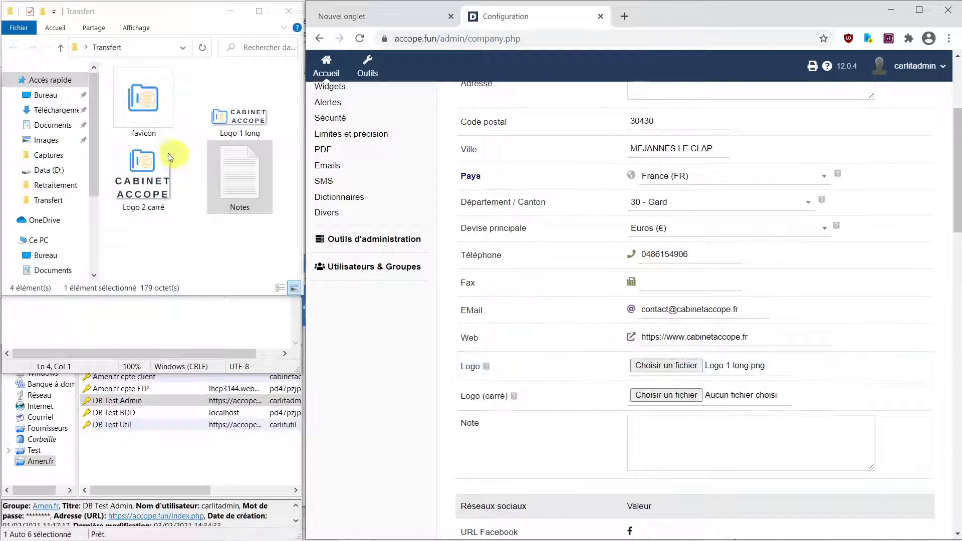
pyautogui.click(143, 117)
pyautogui.click(231, 115)
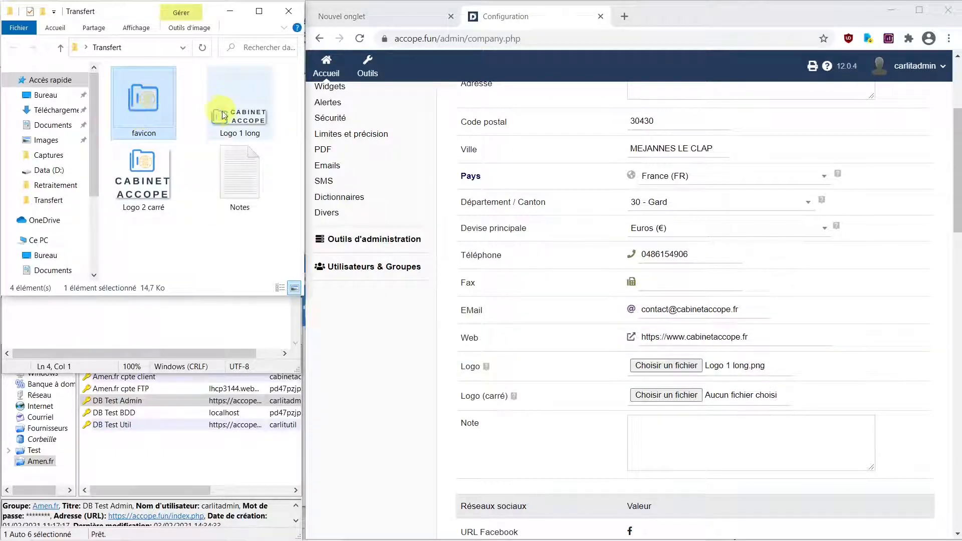
pyautogui.rightClick(230, 115)
pyautogui.click(269, 494)
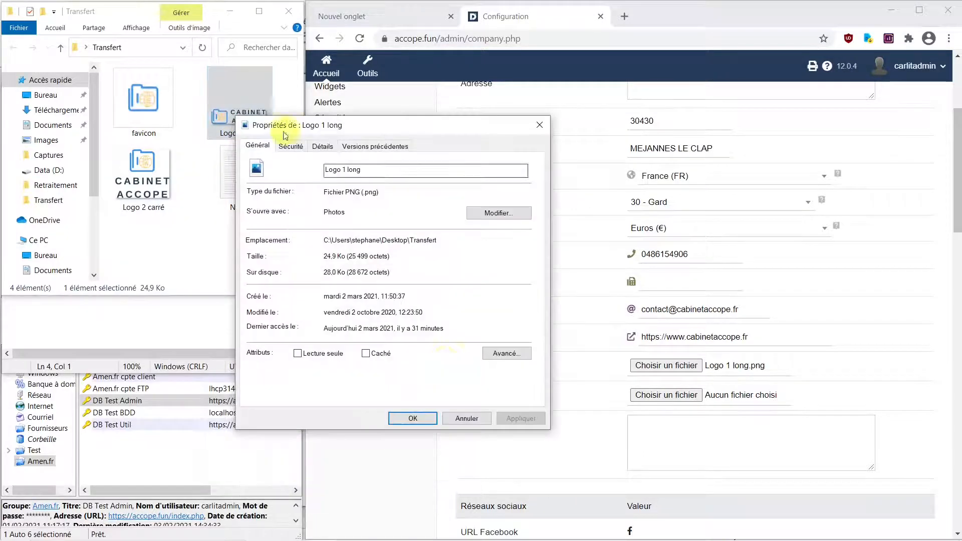
pyautogui.click(323, 146)
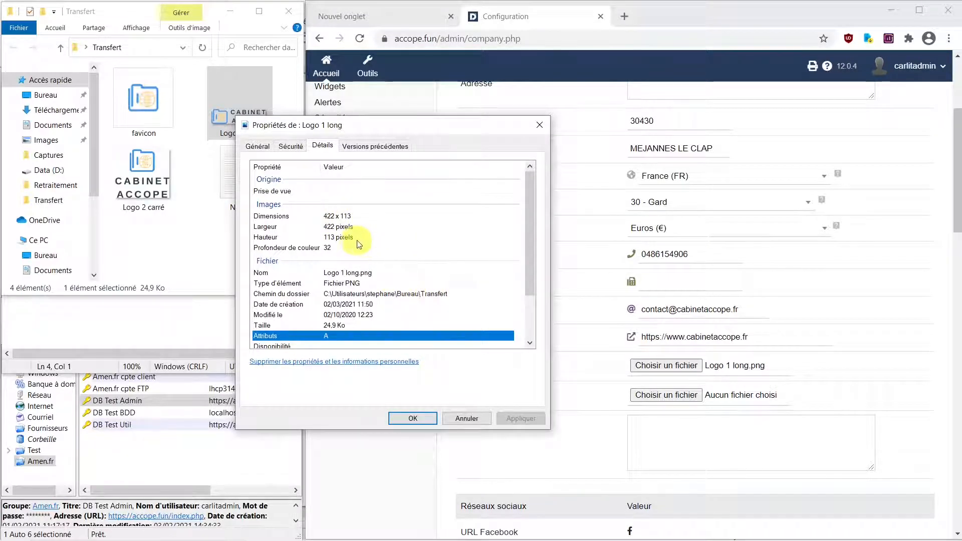
pyautogui.click(467, 420)
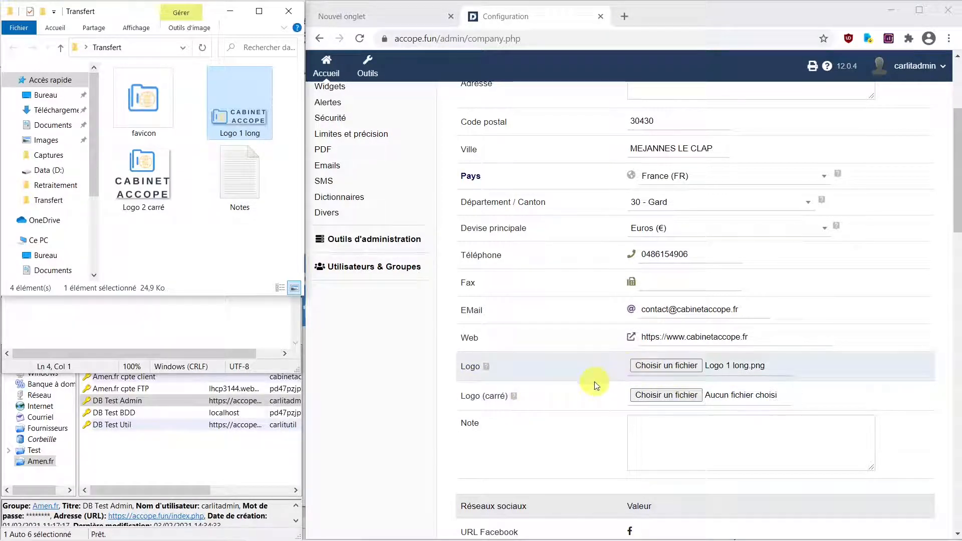
pyautogui.scroll(-1, 667, 423)
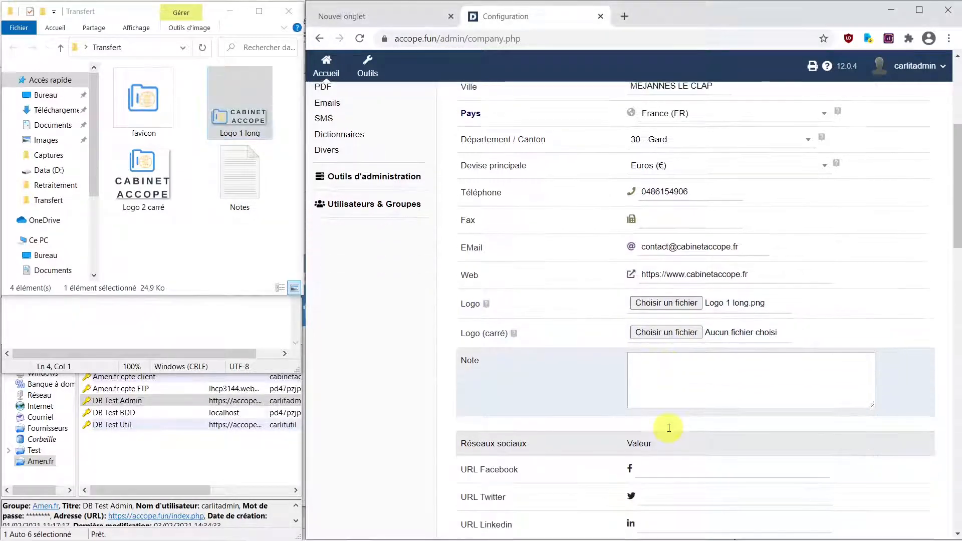
pyautogui.scroll(-2, 669, 427)
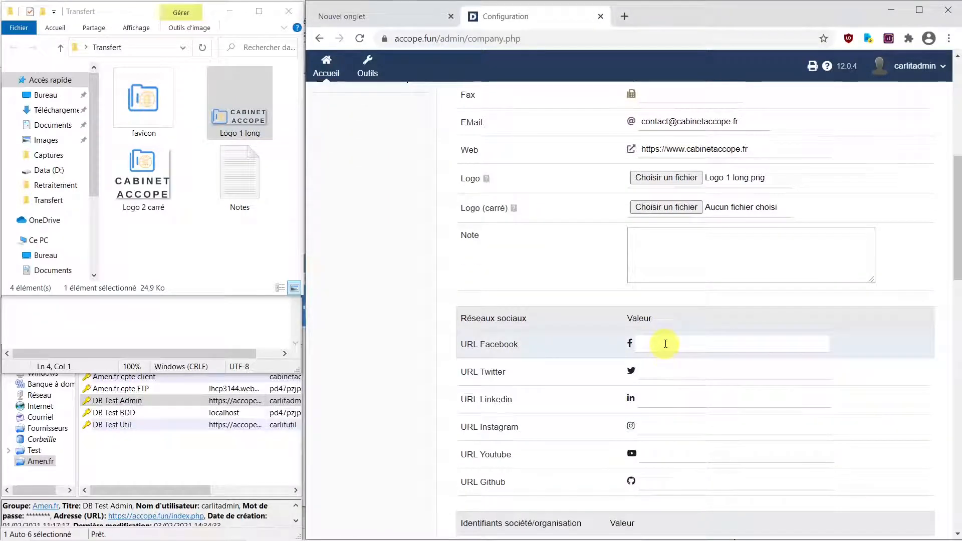
pyautogui.moveTo(562, 532)
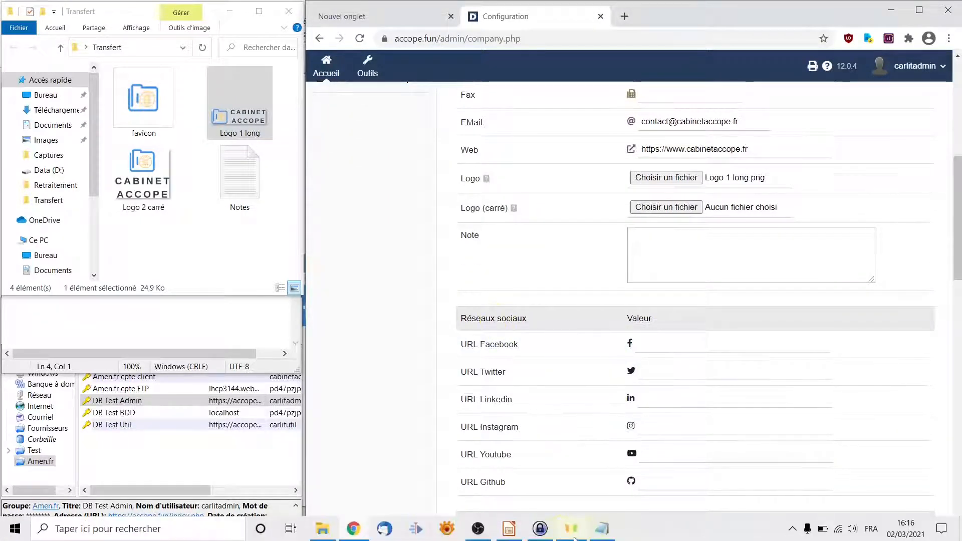
pyautogui.click(602, 530)
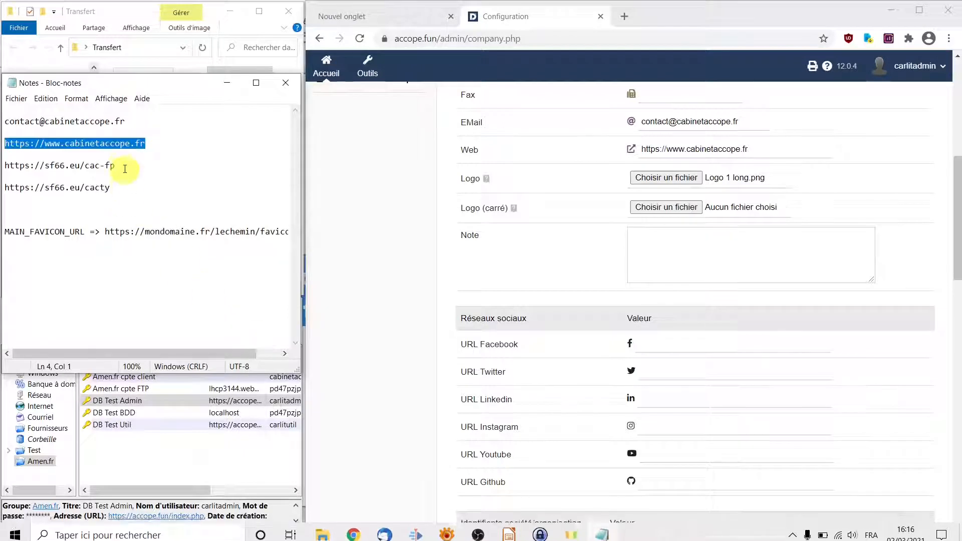
pyautogui.moveTo(117, 165); pyautogui.dragTo(1, 166)
pyautogui.hotkey('ctrl', 'c')
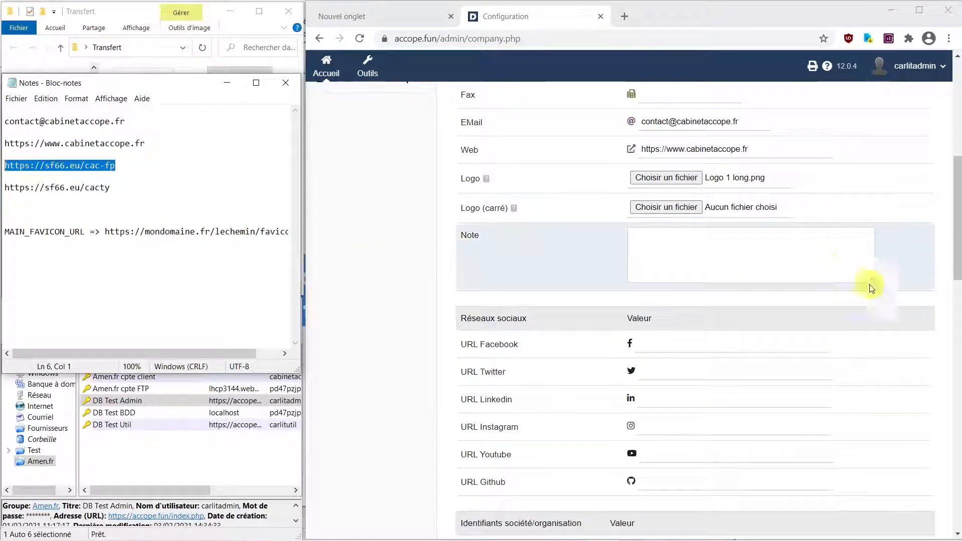
pyautogui.click(660, 349)
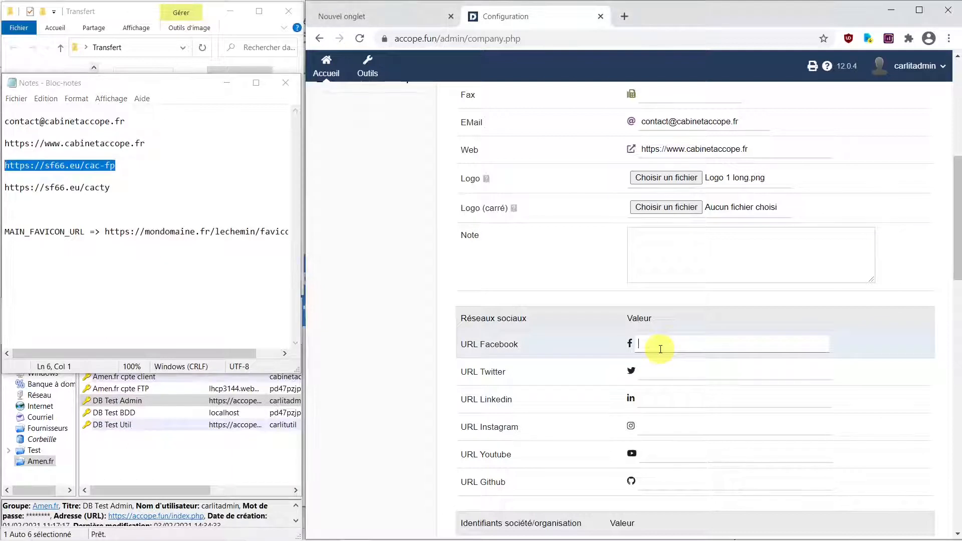
pyautogui.hotkey('ctrl', 'v')
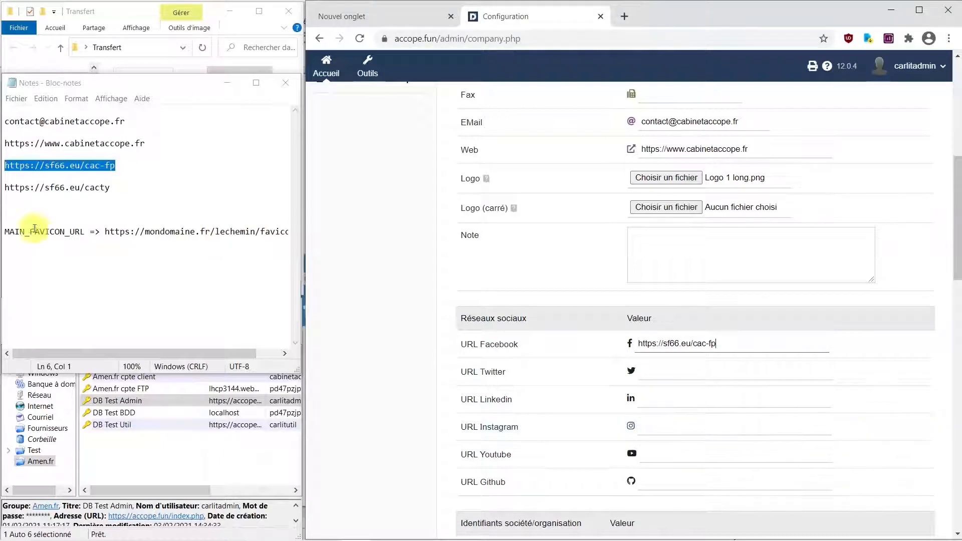
pyautogui.moveTo(122, 188); pyautogui.dragTo(1, 187)
pyautogui.hotkey('ctrl', 'c')
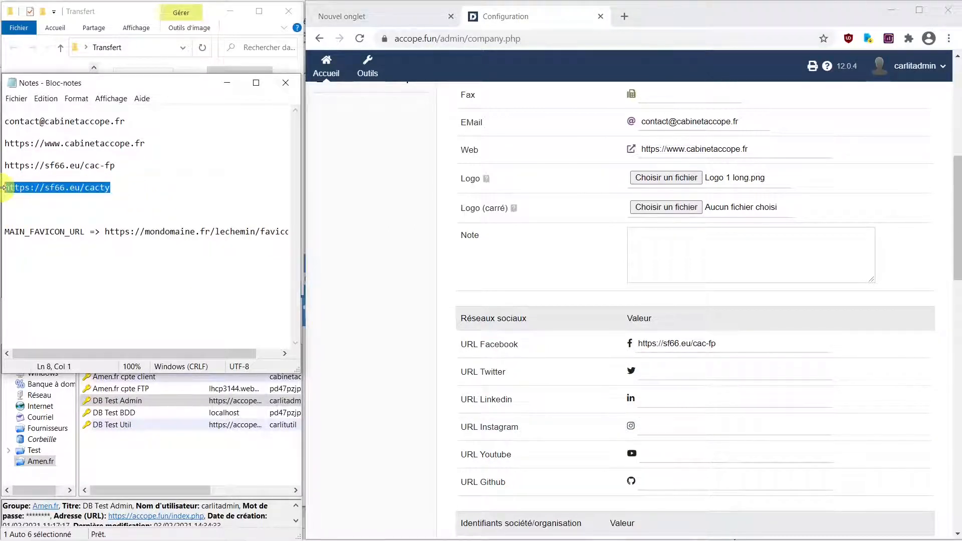
pyautogui.click(711, 449)
pyautogui.hotkey('ctrl', 'v')
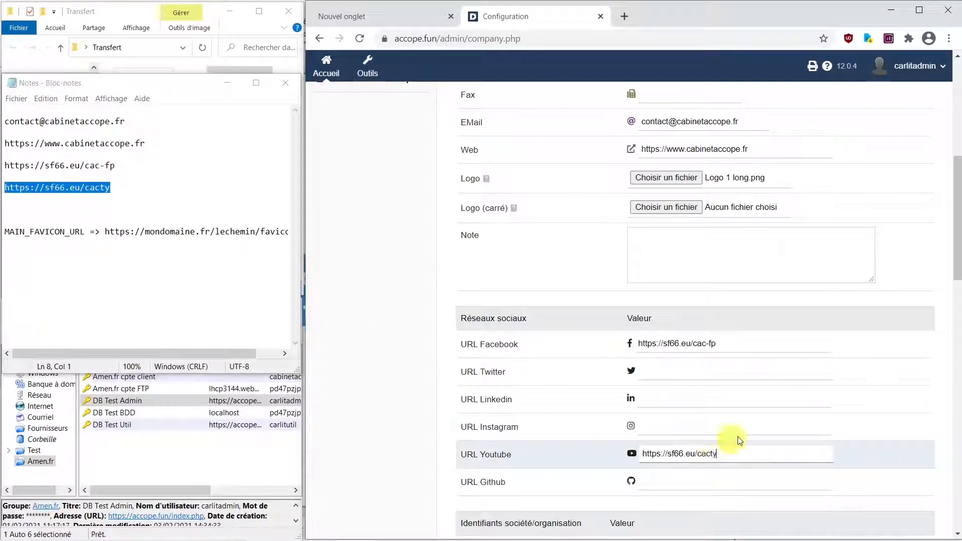
pyautogui.scroll(-1, 784, 416)
pyautogui.scroll(-2, 785, 416)
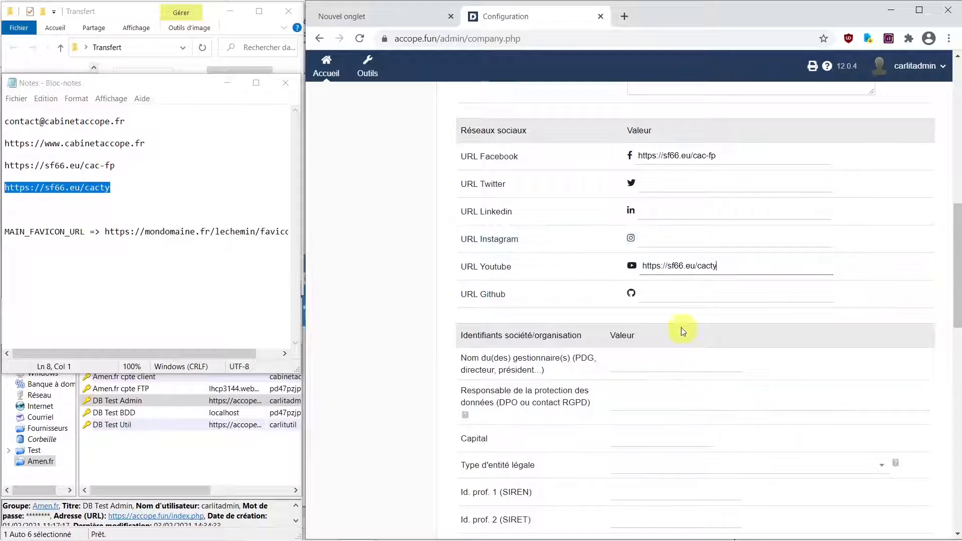
# - Enter the manager's name and copy it into the data protection officer field
pyautogui.click(633, 364)
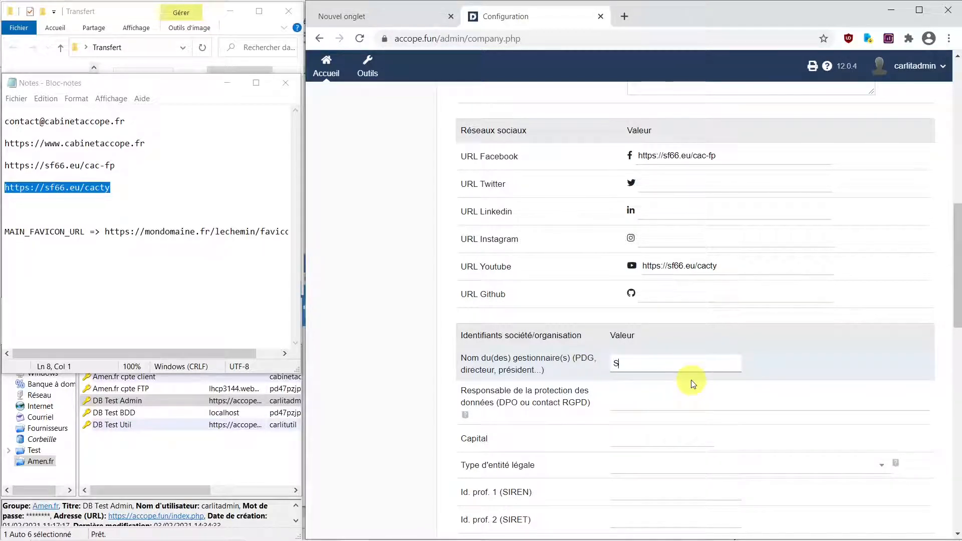
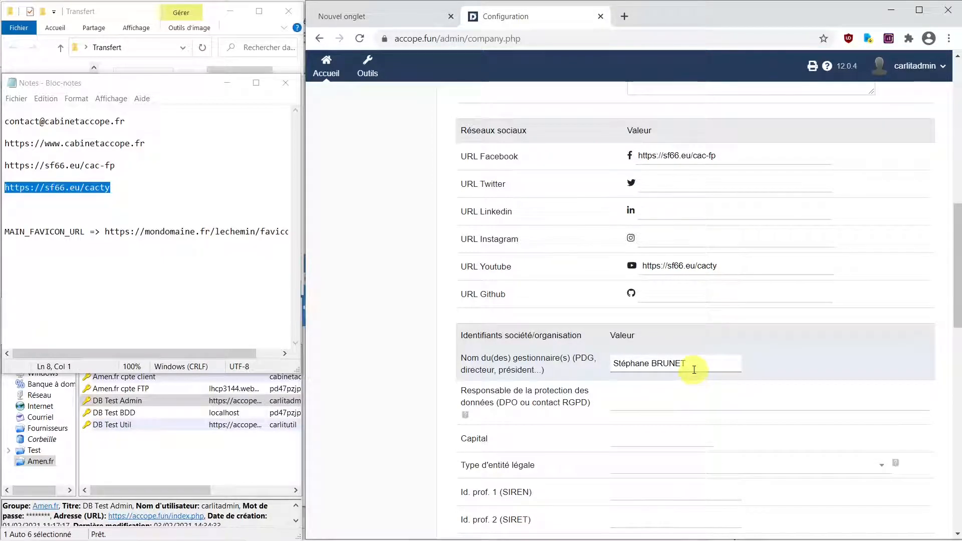
pyautogui.moveTo(700, 364); pyautogui.dragTo(601, 367)
pyautogui.hotkey('ctrl', 'c')
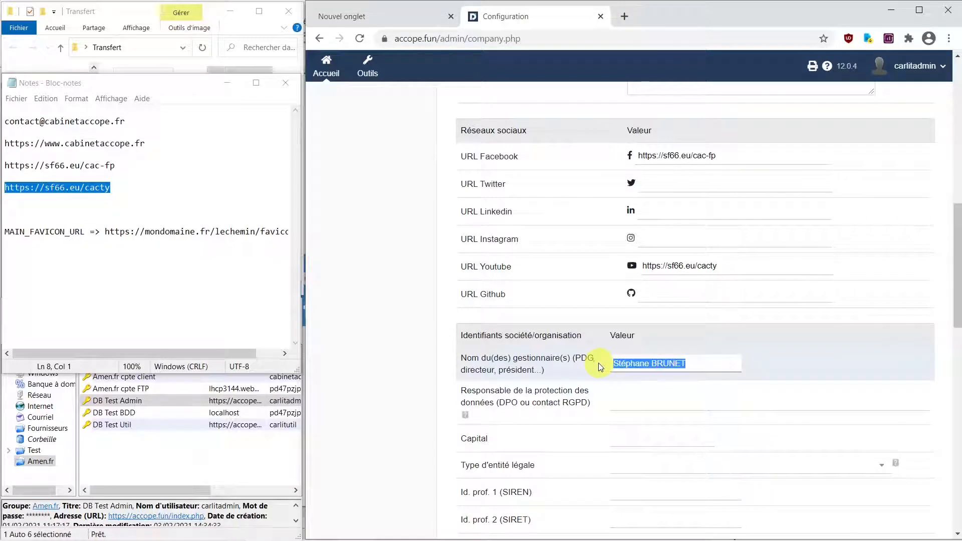
pyautogui.click(638, 404)
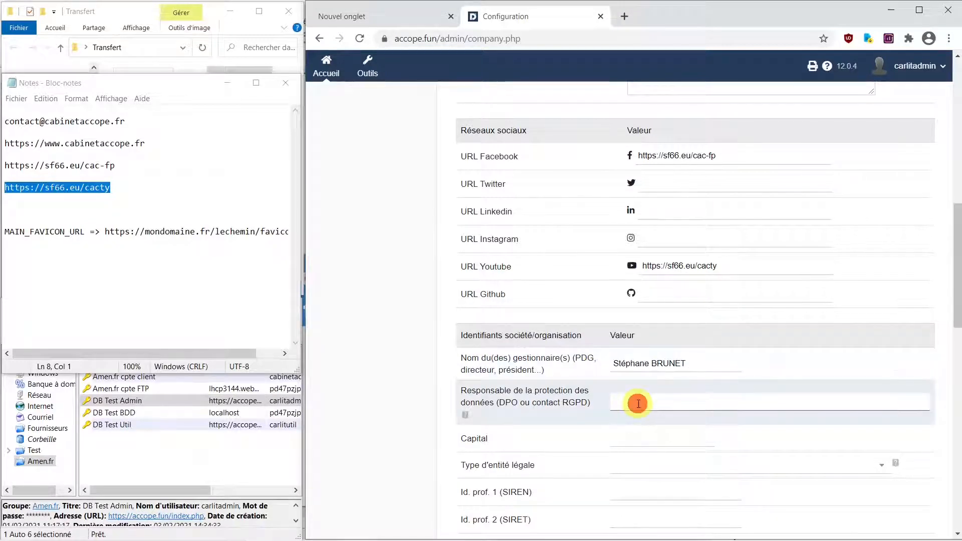
pyautogui.hotkey('ctrl', 'v')
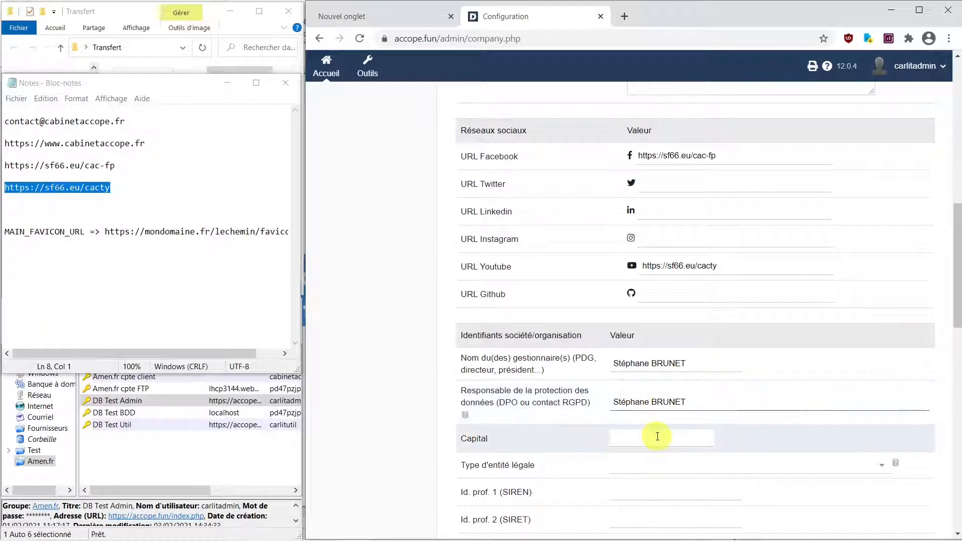
# - Set the capital to 100 euros and the legal entity type to SASU
pyautogui.click(657, 436)
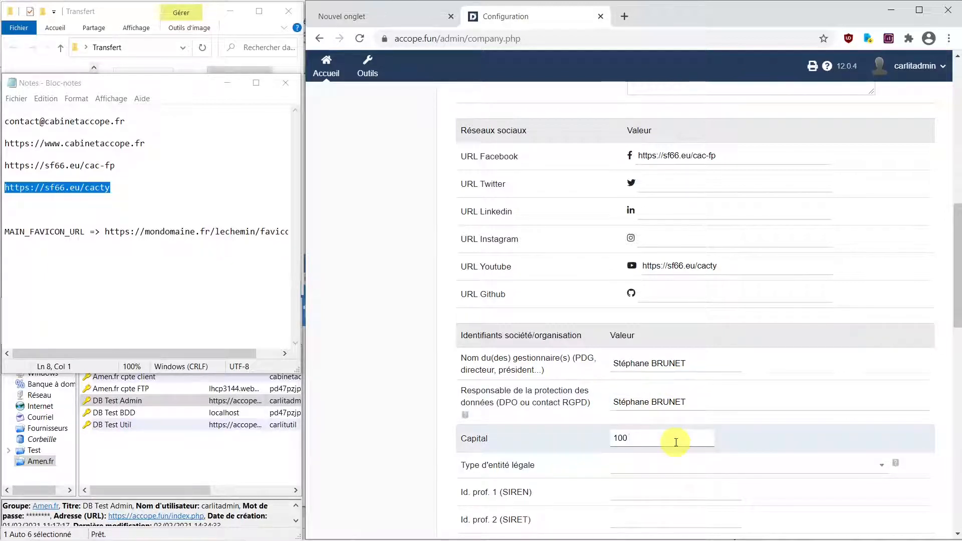
pyautogui.write('100 euros')
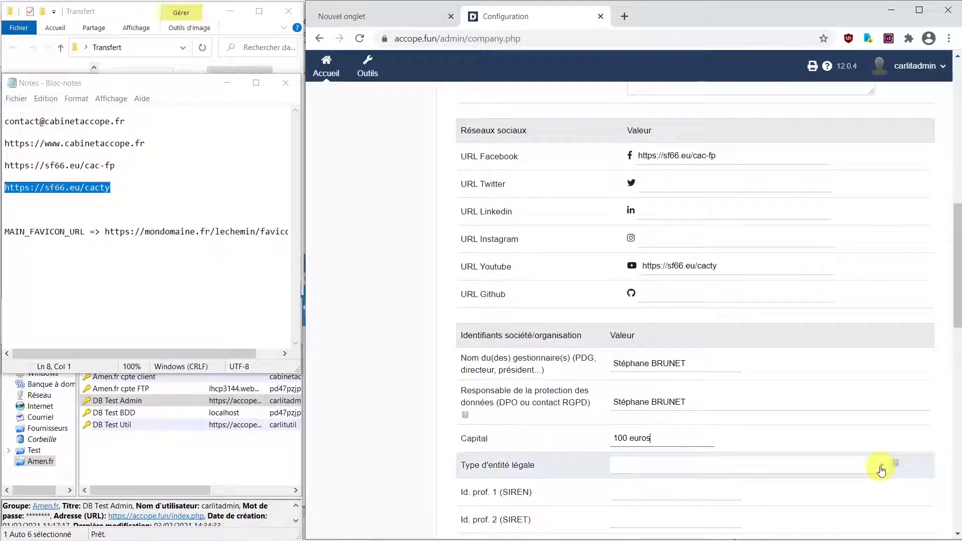
pyautogui.click(883, 469)
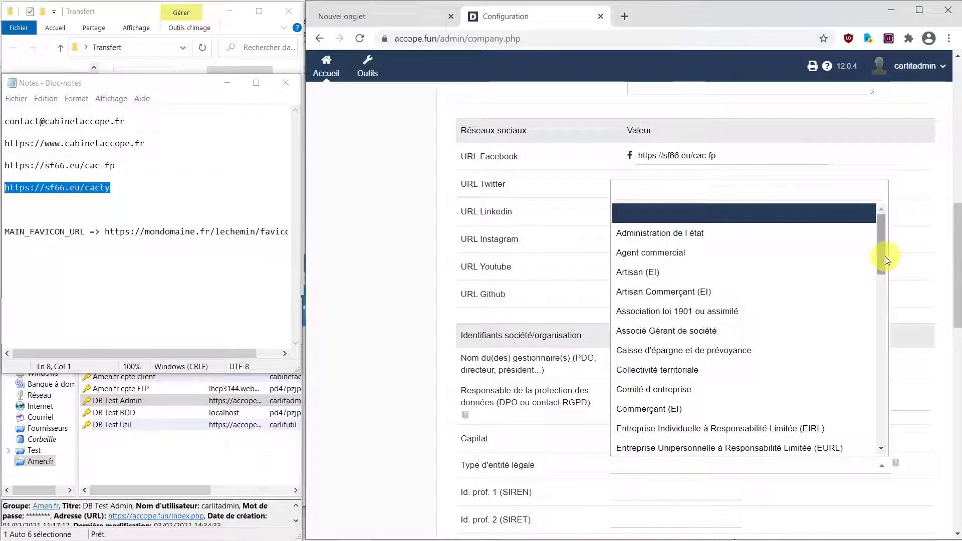
pyautogui.moveTo(886, 256); pyautogui.dragTo(911, 427)
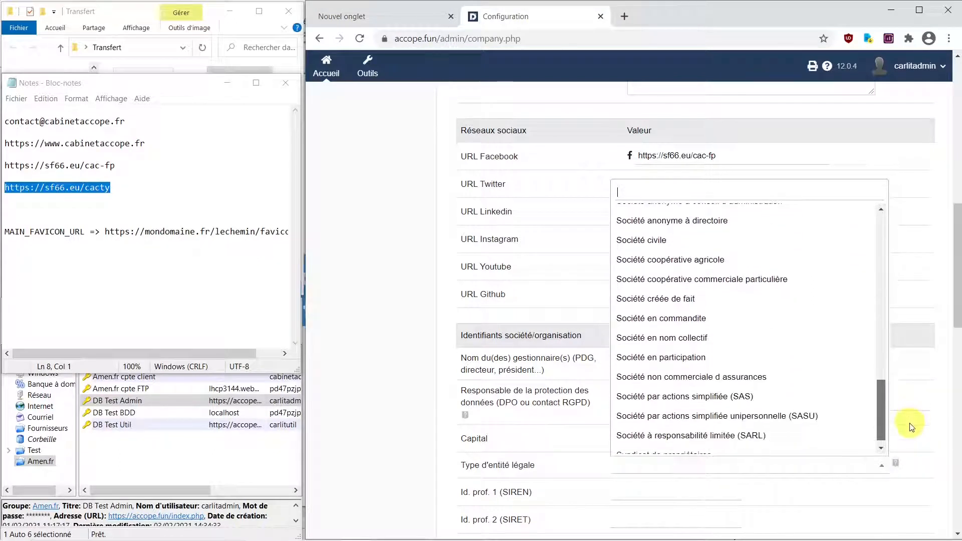
pyautogui.click(768, 414)
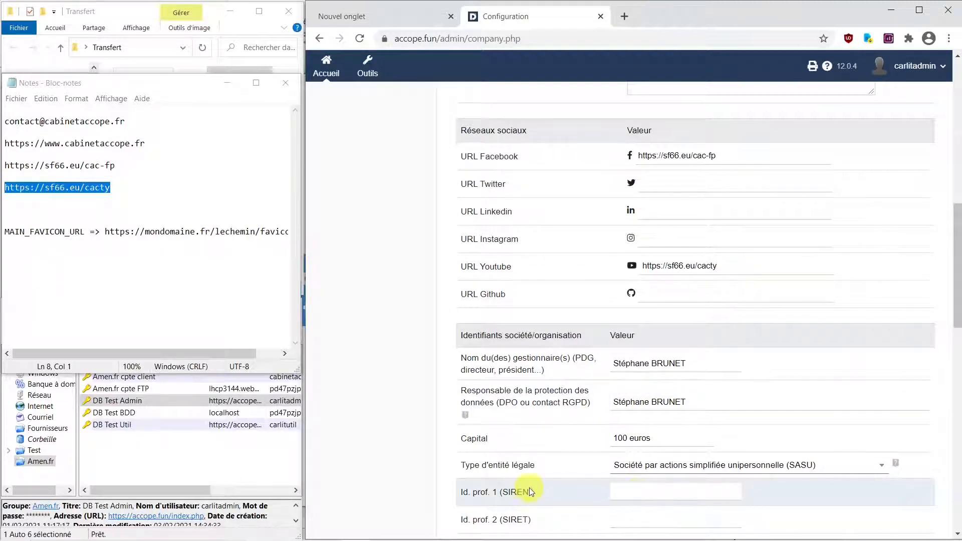
pyautogui.scroll(-4, 528, 488)
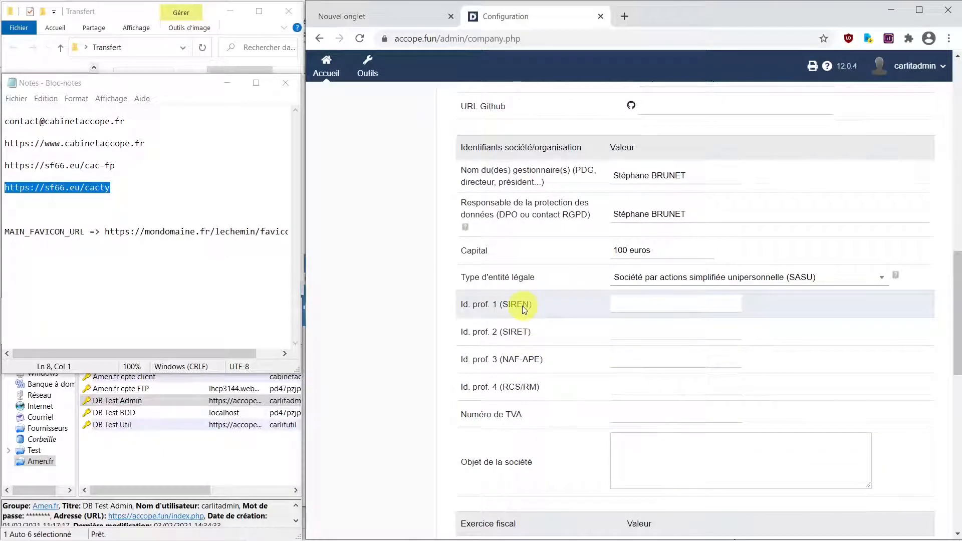
# - Search entreprise.data.gouv.fr in a new tab for the manager's name
pyautogui.click(359, 15)
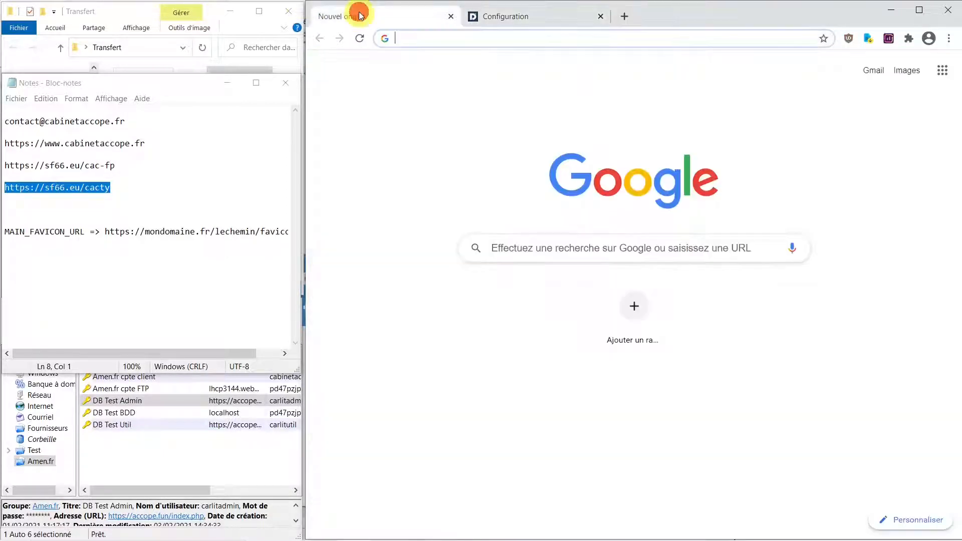
pyautogui.click(451, 38)
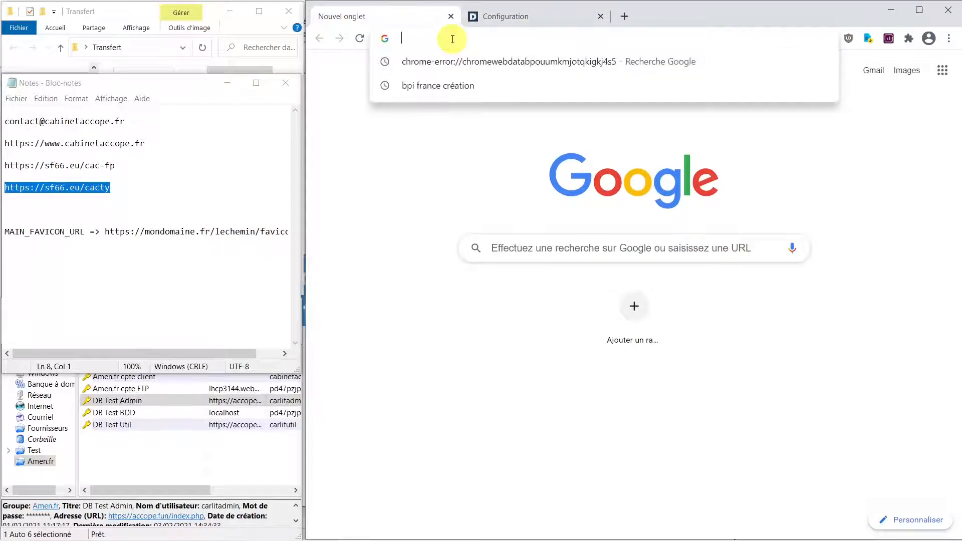
pyautogui.write('entrepr')
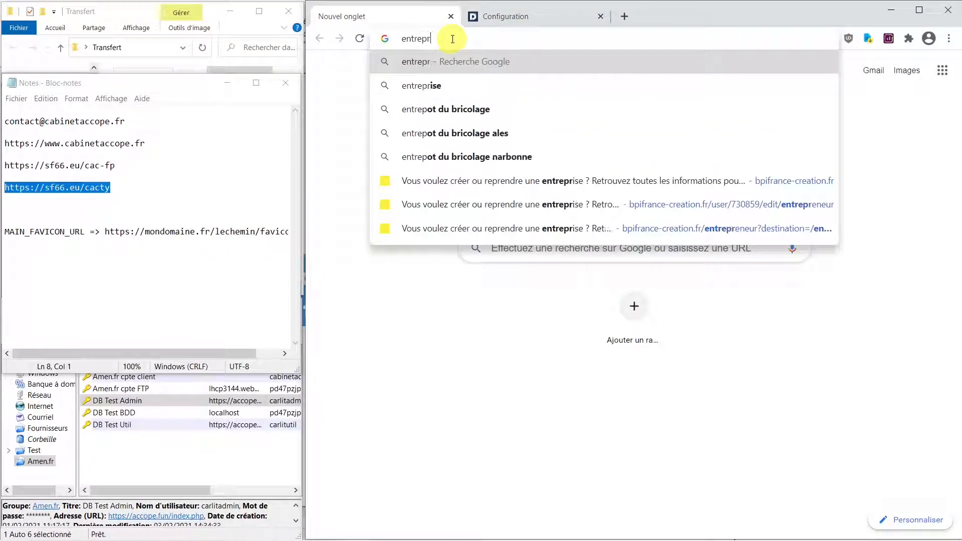
pyautogui.write('ise ')
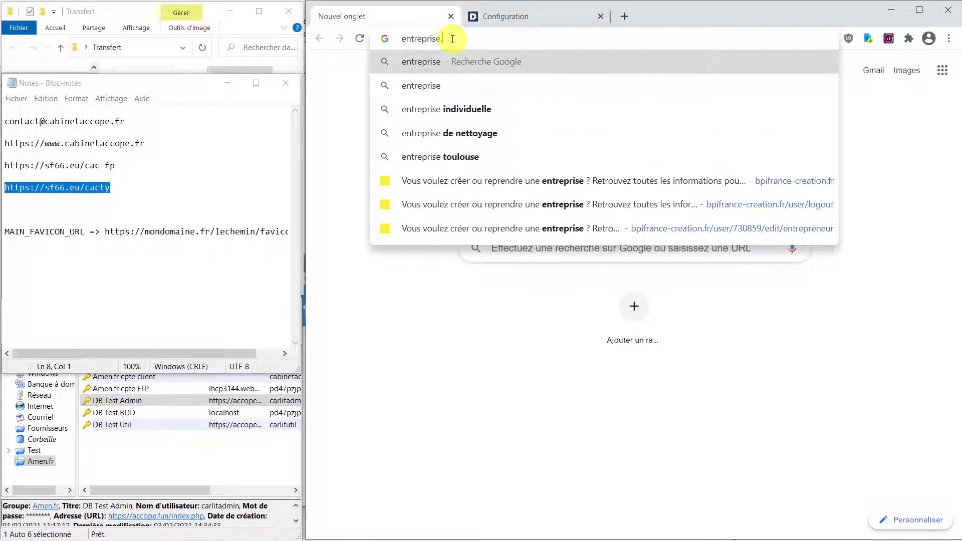
pyautogui.write('data.')
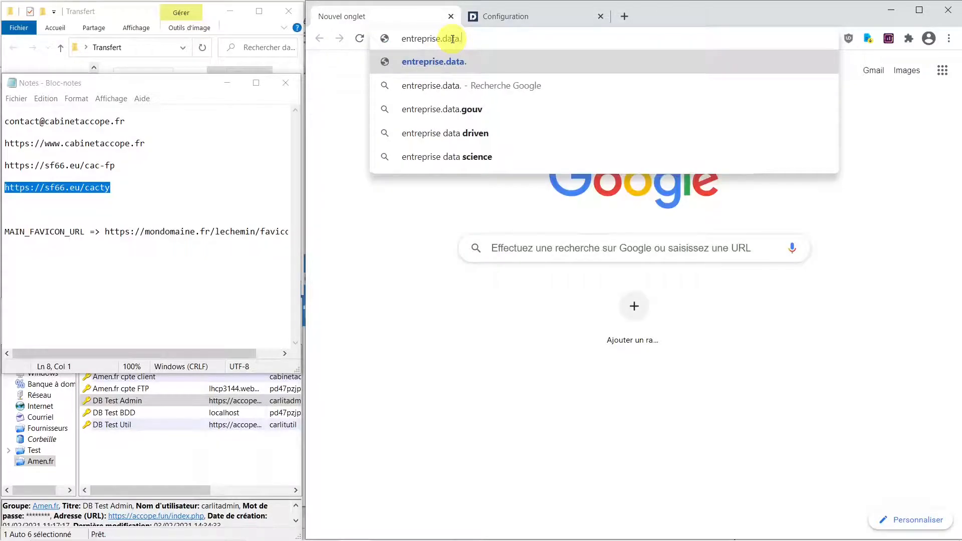
pyautogui.write('gouv.f')
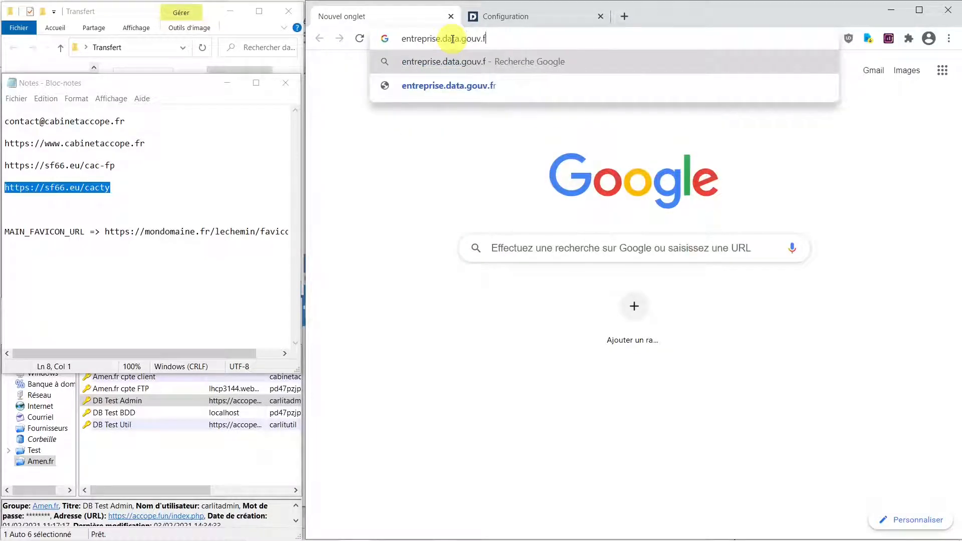
pyautogui.write('r')
pyautogui.press('Return')
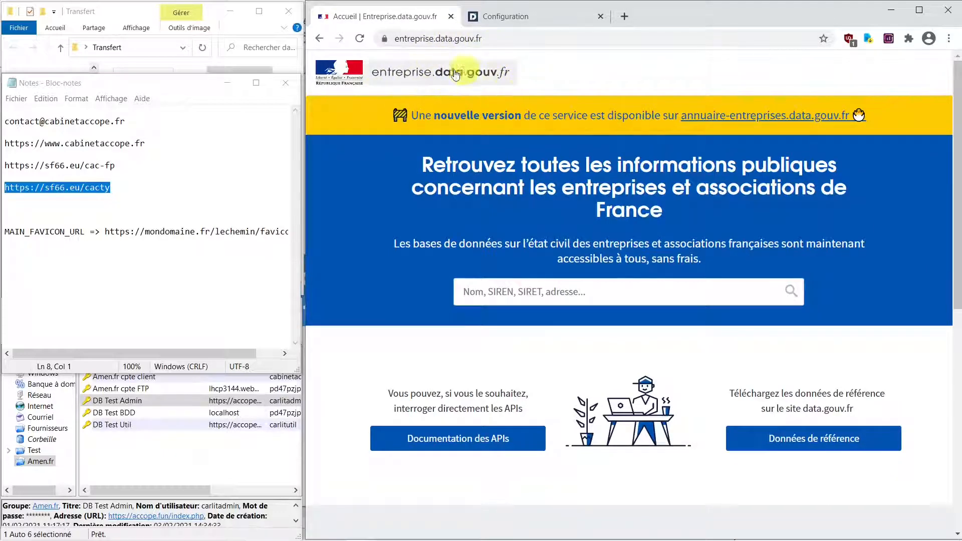
pyautogui.click(516, 301)
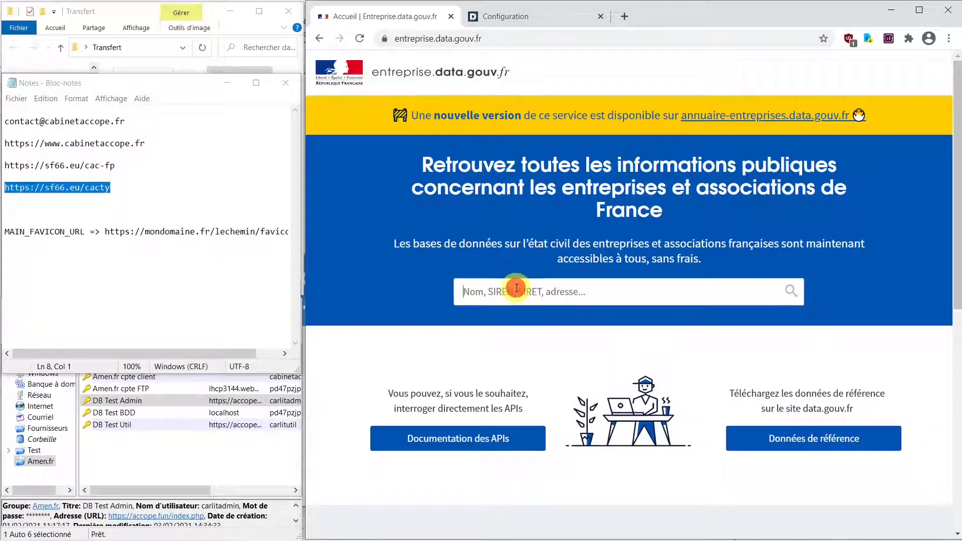
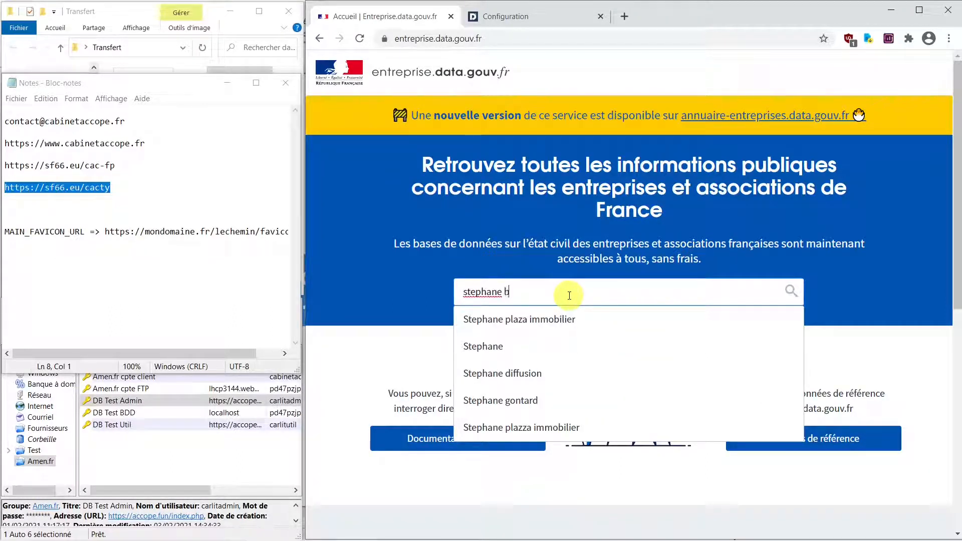
pyautogui.press('Return')
# - Open the matching company record, copy its SIREN number, and return to Dolibarr
pyautogui.scroll(-3, 576, 373)
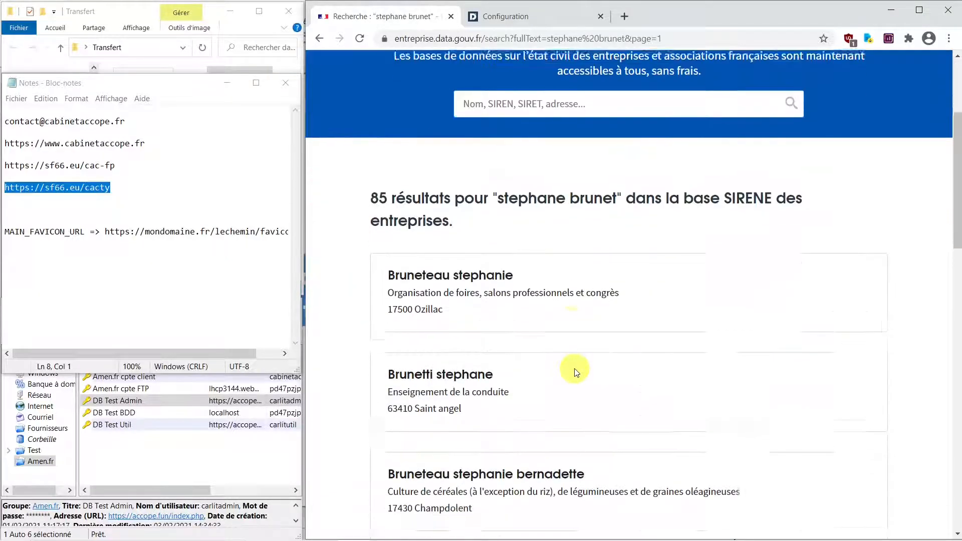
pyautogui.scroll(-3, 574, 370)
pyautogui.scroll(-3, 471, 335)
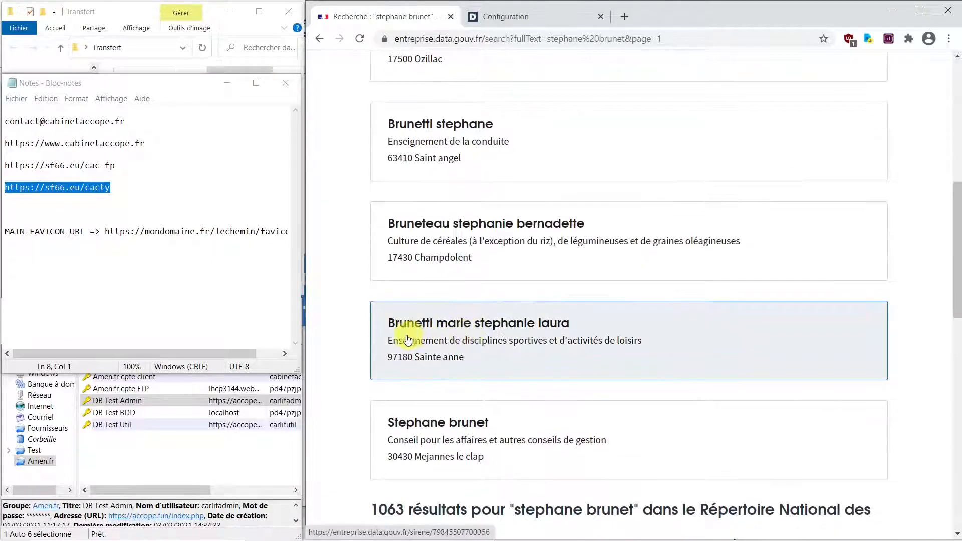
pyautogui.scroll(-3, 408, 340)
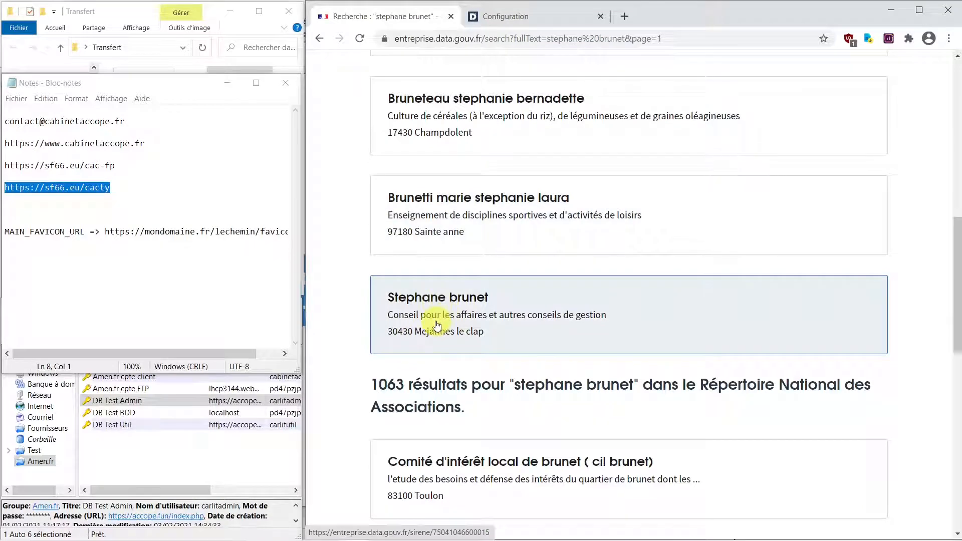
pyautogui.click(449, 305)
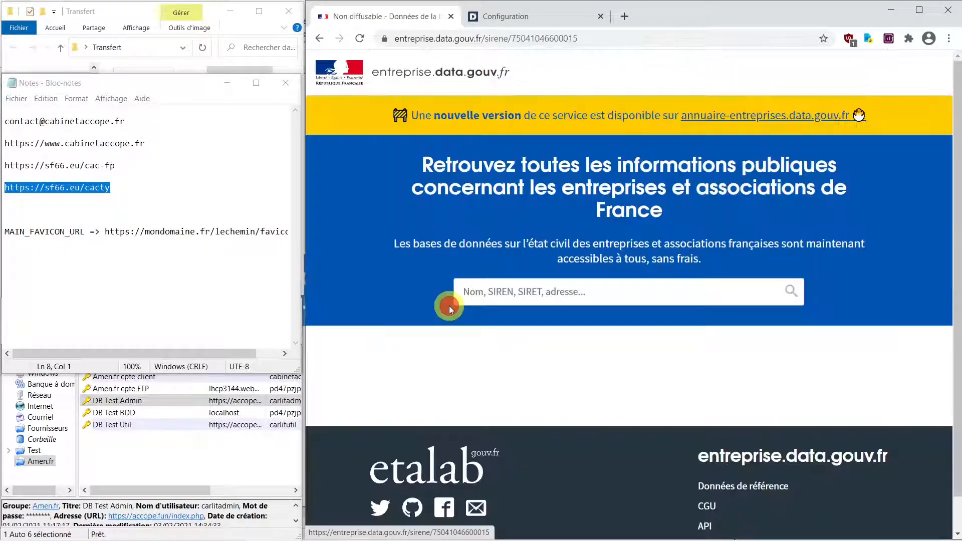
pyautogui.scroll(-3, 458, 350)
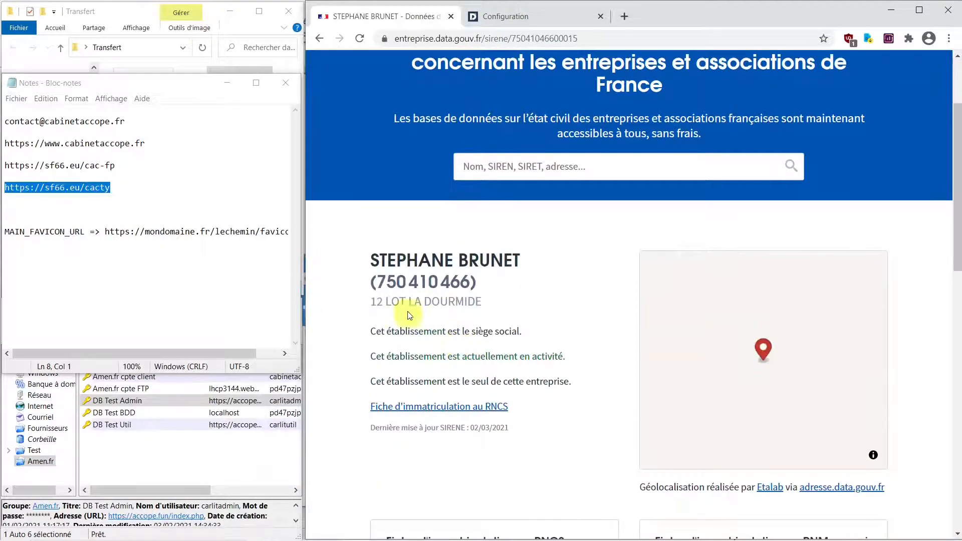
pyautogui.moveTo(374, 282); pyautogui.dragTo(469, 281)
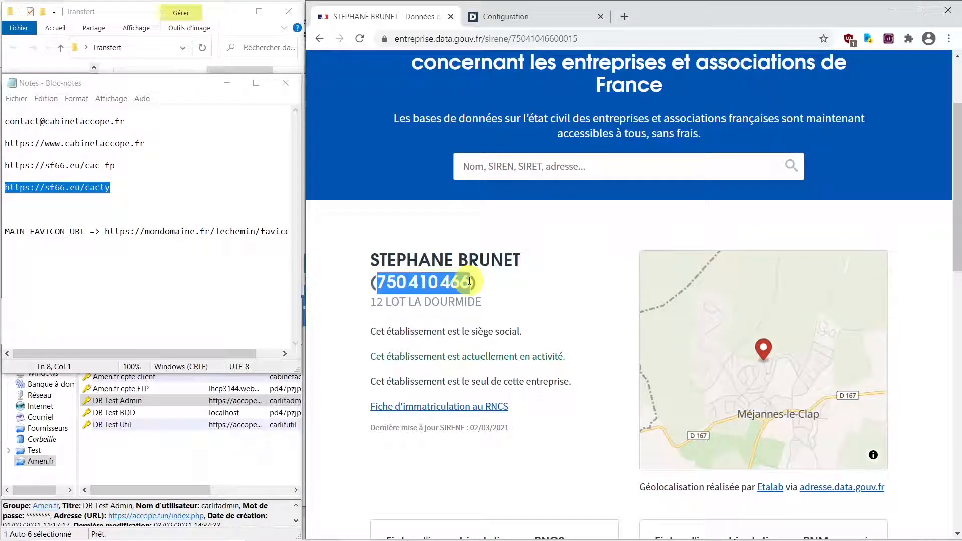
pyautogui.click(512, 18)
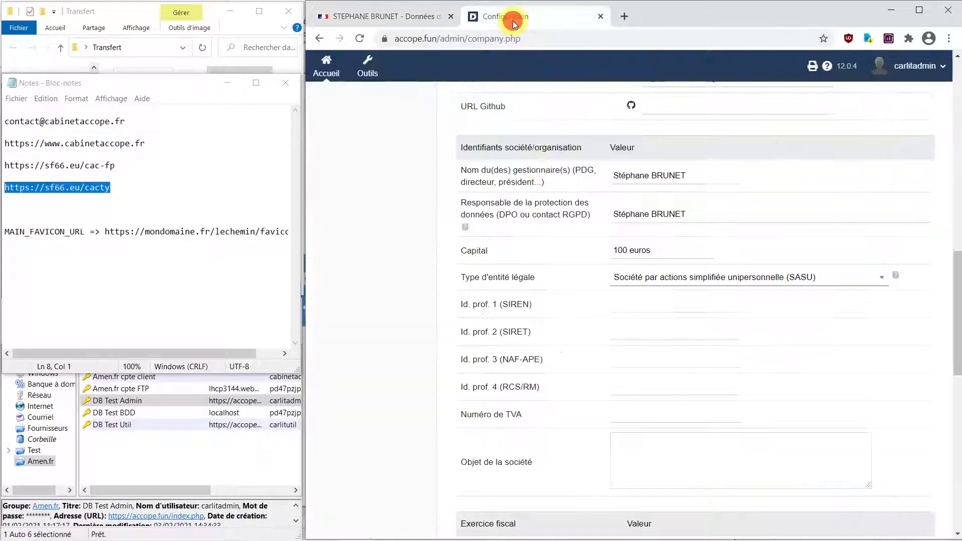
pyautogui.click(678, 309)
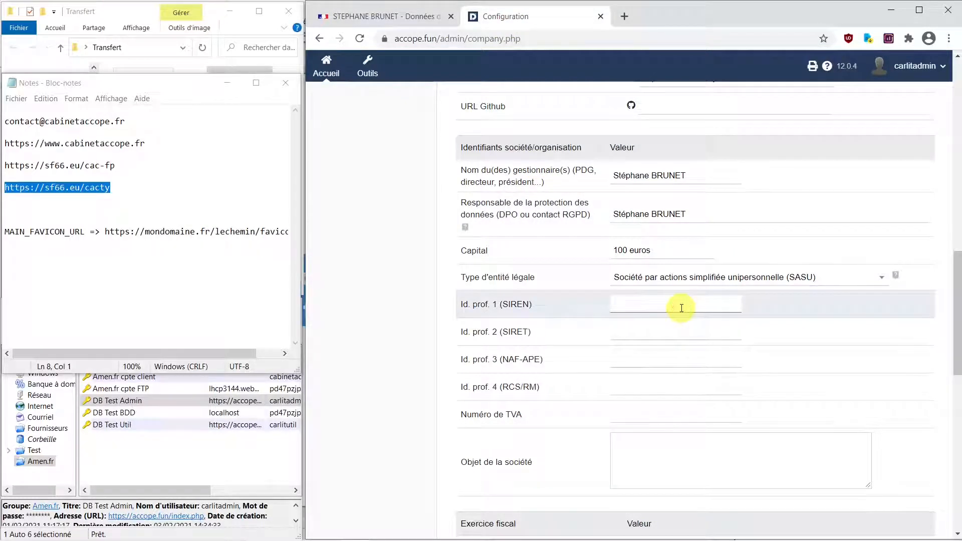
pyautogui.click(646, 305)
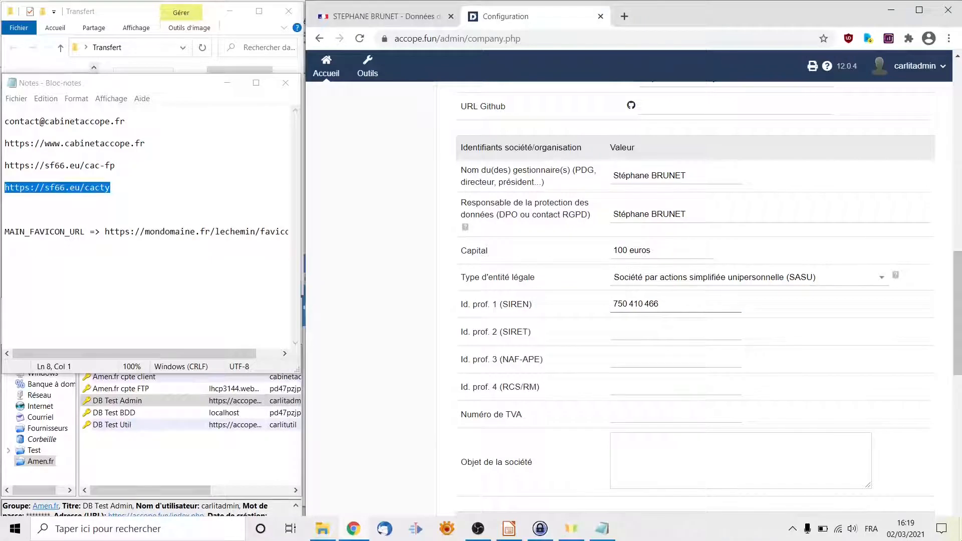
pyautogui.press('BackSpace')
pyautogui.press('BackSpace')
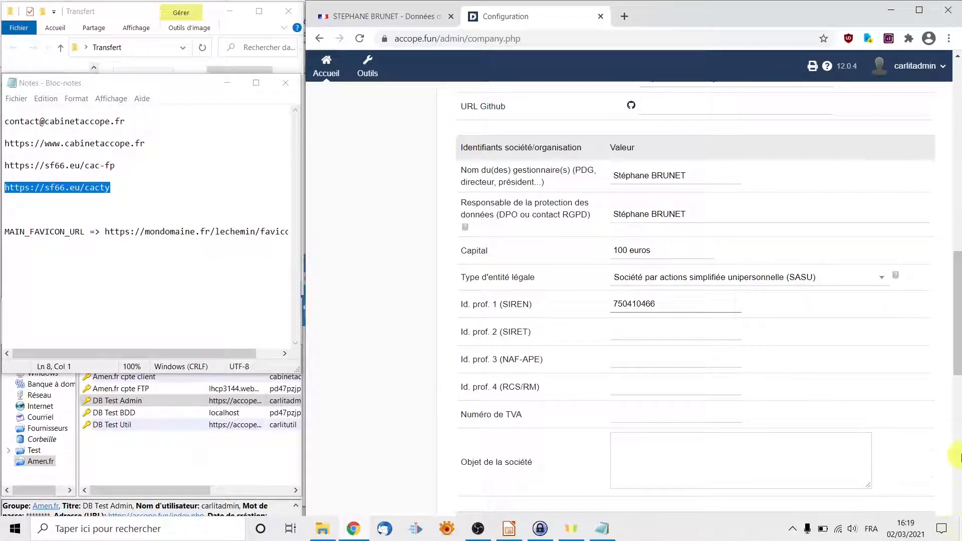
pyautogui.doubleClick(664, 302)
pyautogui.hotkey('ctrl', 'c')
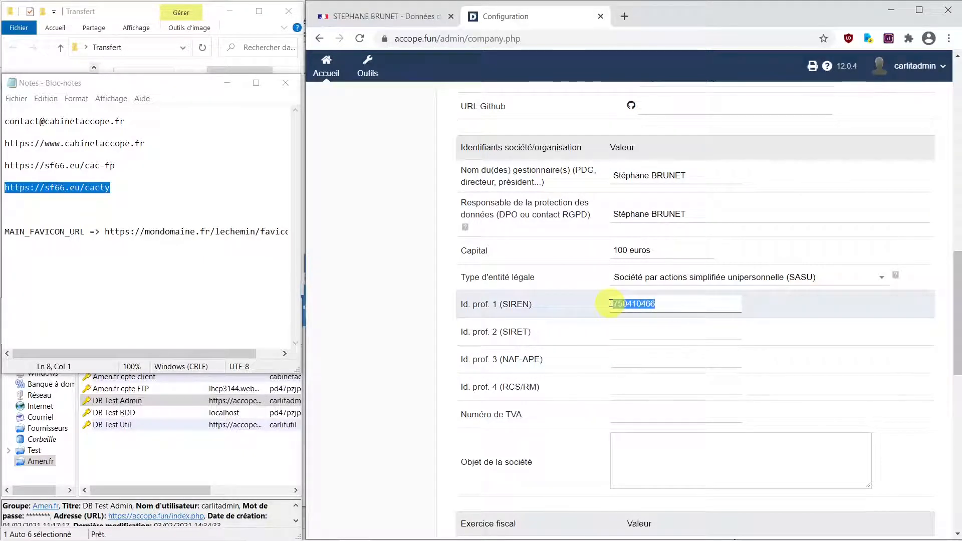
pyautogui.click(643, 333)
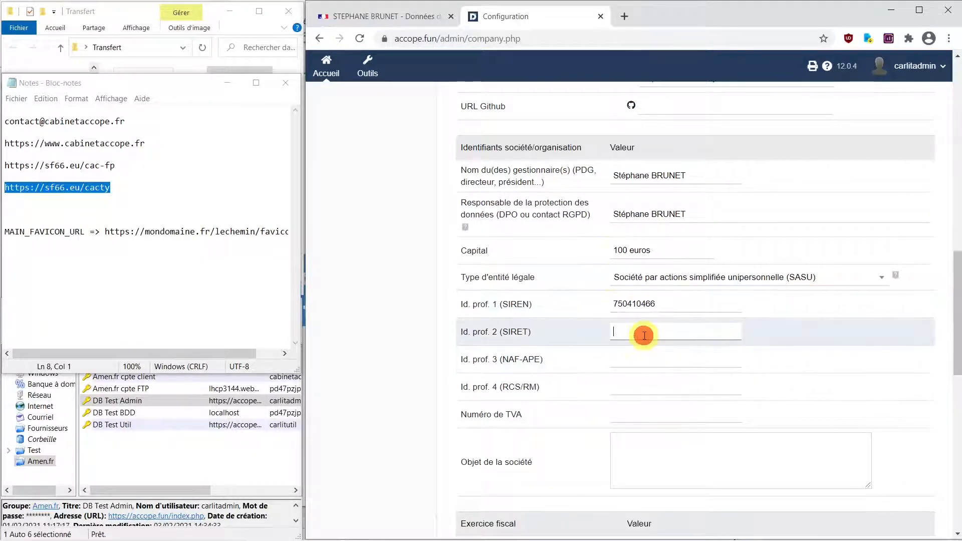
pyautogui.hotkey('ctrl', 'v')
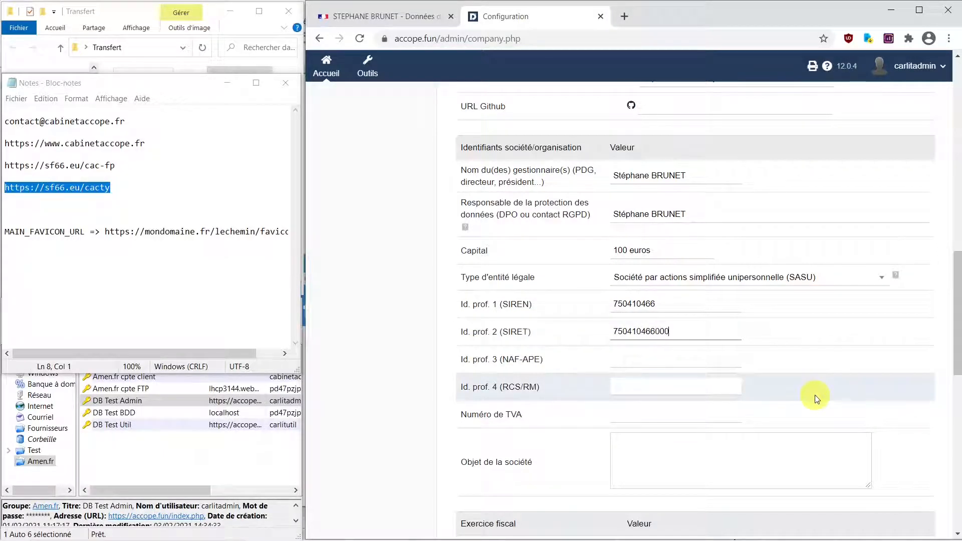
pyautogui.write('00015')
pyautogui.click(328, 15)
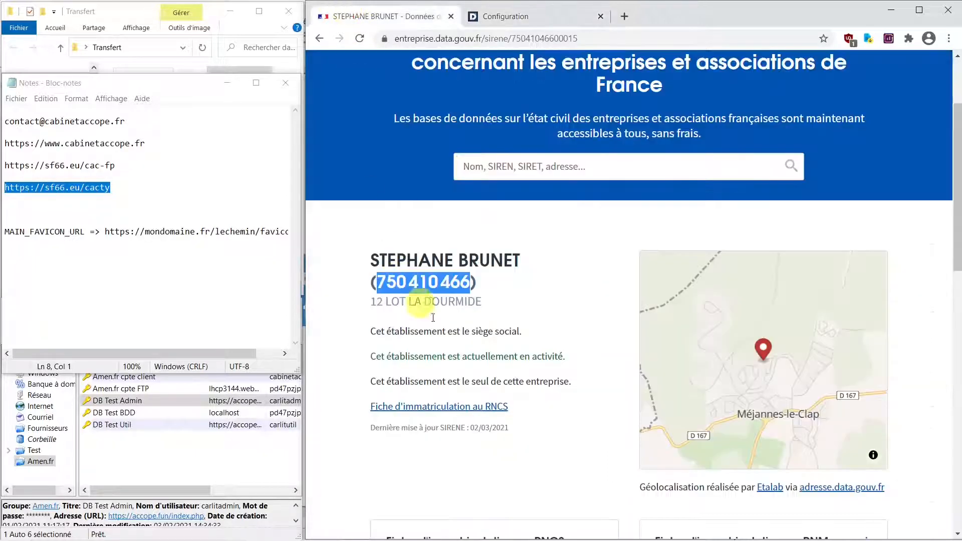
pyautogui.scroll(-7, 480, 373)
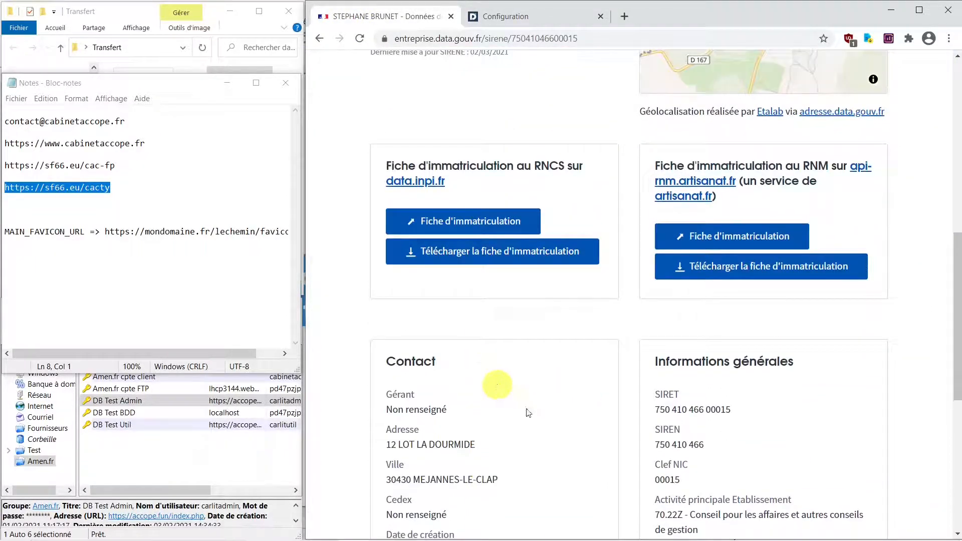
pyautogui.click(502, 18)
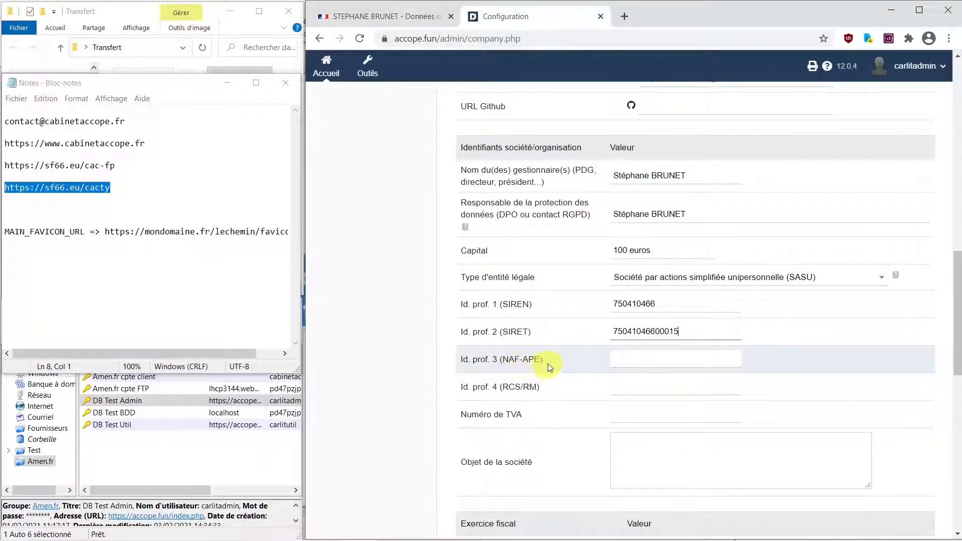
# - Copy the 70.22Z activity code from the registry into NAF-APE as 7022Z
pyautogui.click(390, 16)
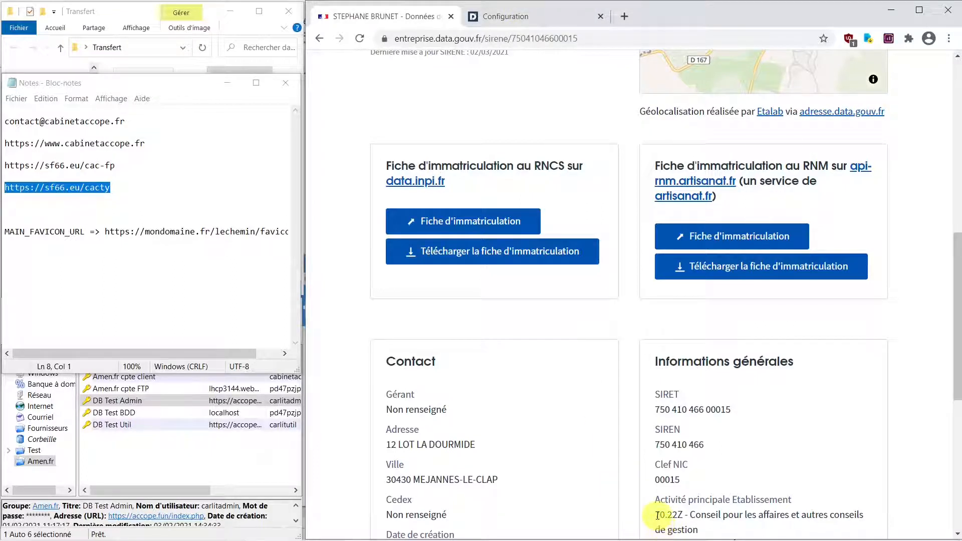
pyautogui.moveTo(657, 515); pyautogui.dragTo(682, 515)
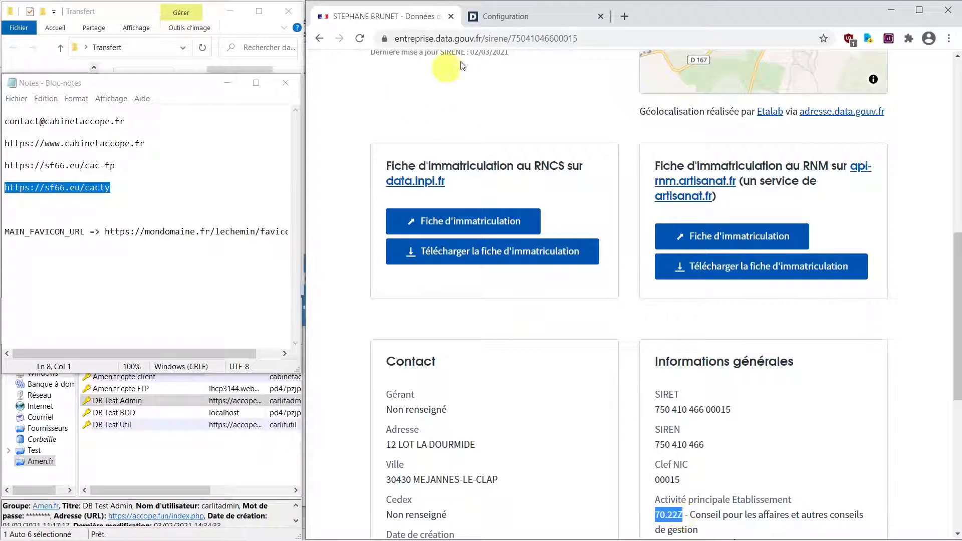
pyautogui.click(516, 17)
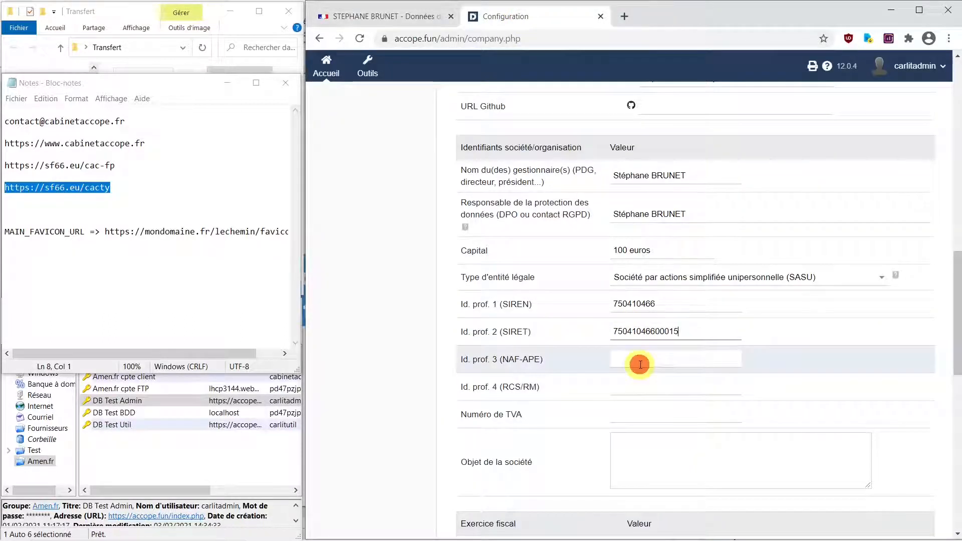
pyautogui.click(639, 363)
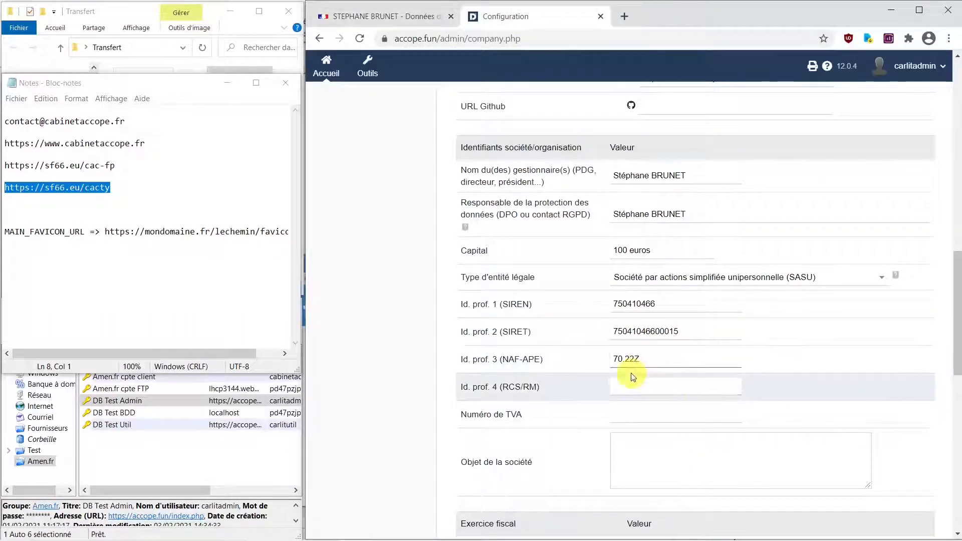
pyautogui.click(635, 390)
pyautogui.click(658, 387)
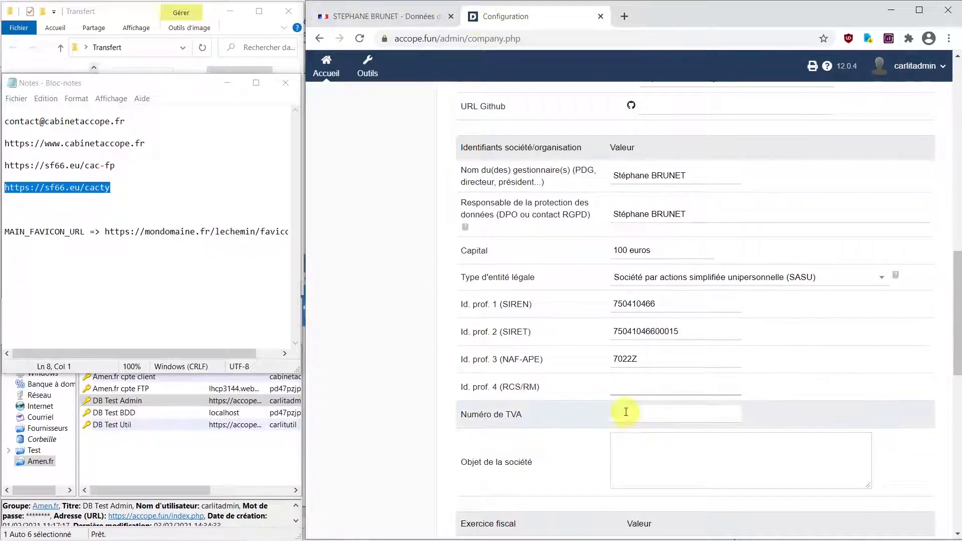
# - Enter NIMES as RCS/RM and bring the registry page back up
pyautogui.click(626, 389)
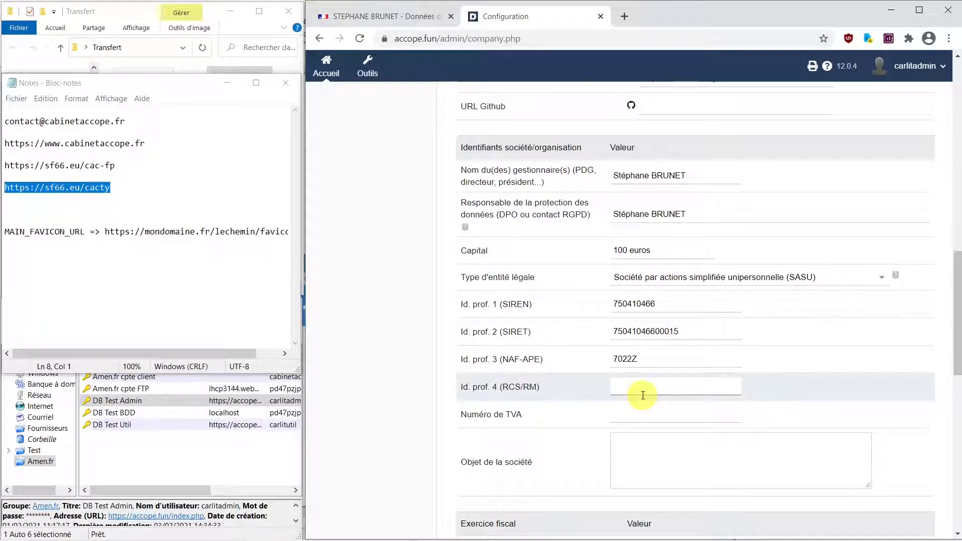
pyautogui.write('NIMES')
pyautogui.click(646, 420)
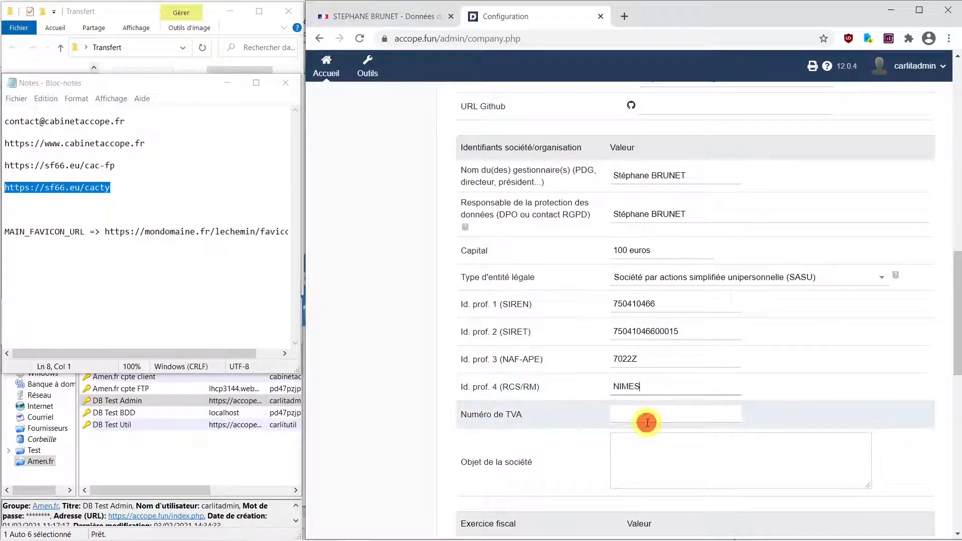
pyautogui.click(333, 16)
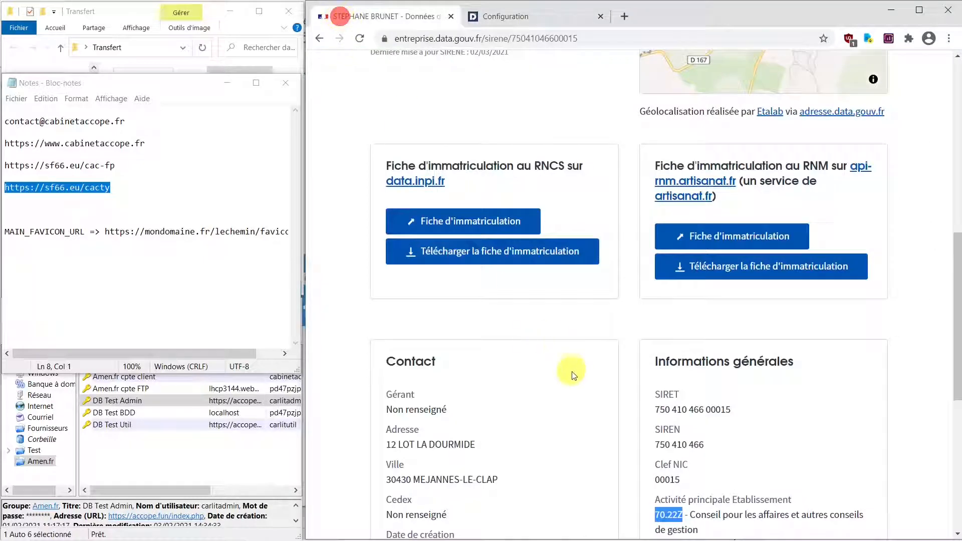
pyautogui.scroll(-2, 580, 389)
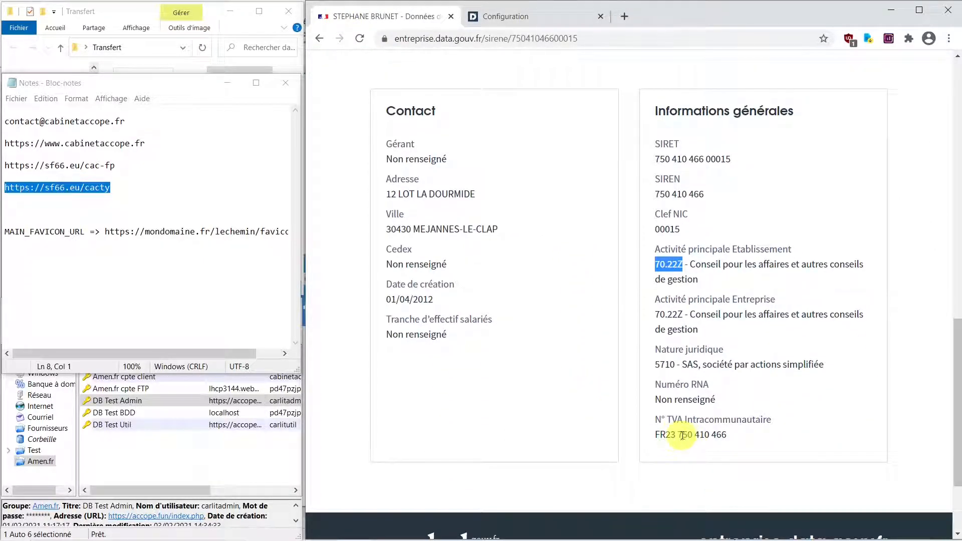
pyautogui.click(520, 16)
pyautogui.click(669, 301)
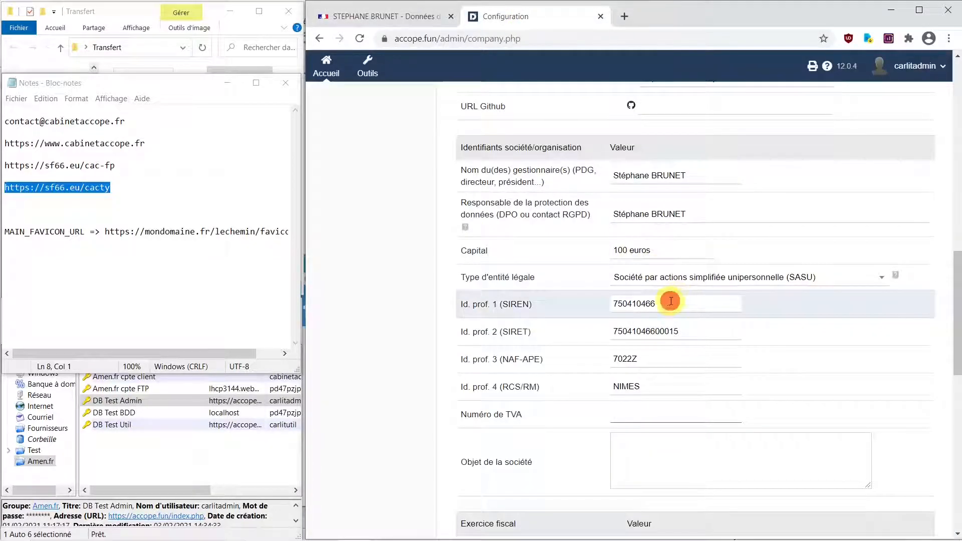
pyautogui.moveTo(653, 302); pyautogui.dragTo(614, 301)
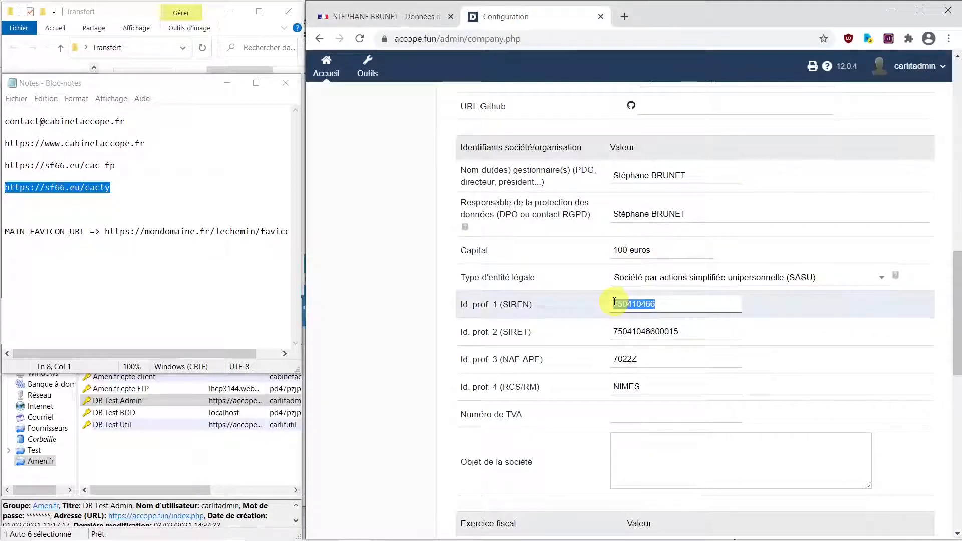
pyautogui.click(639, 415)
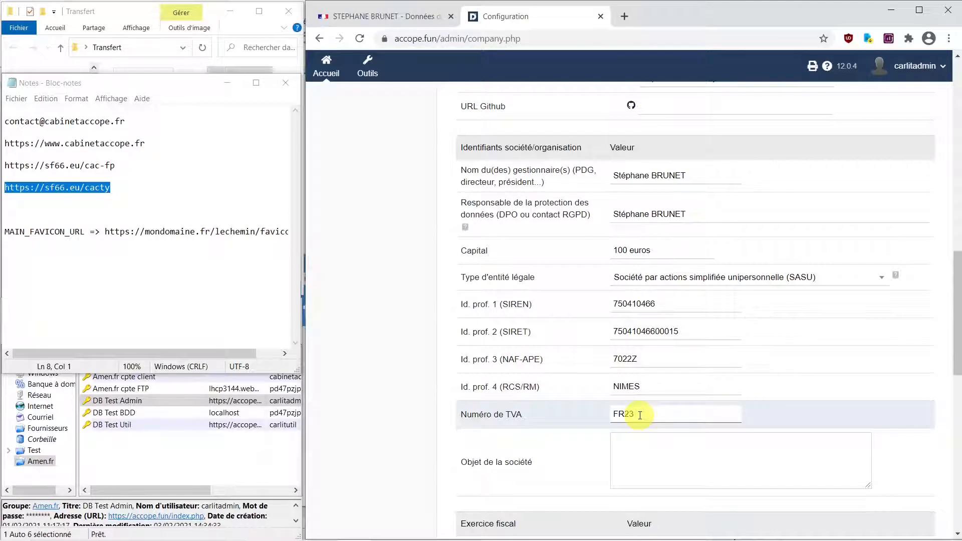
pyautogui.click(661, 452)
pyautogui.click(381, 16)
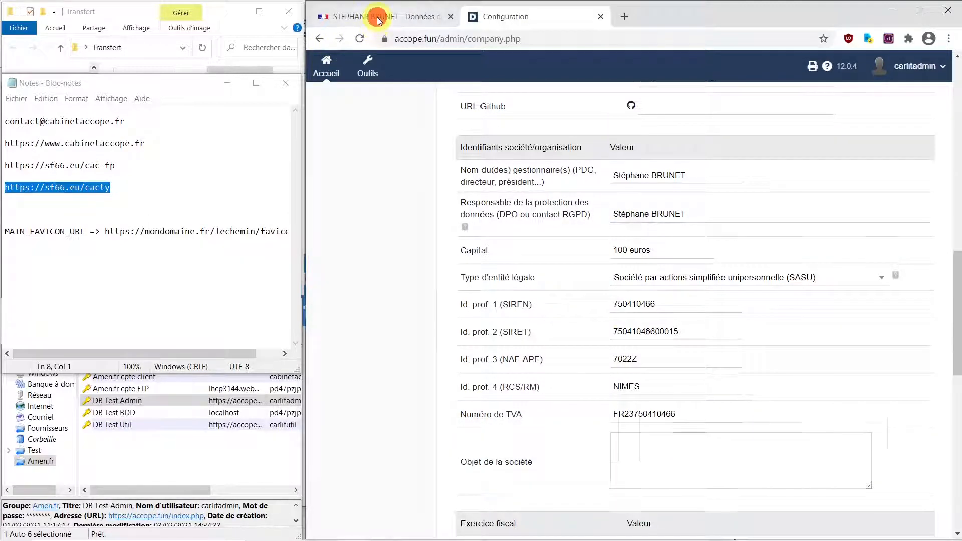
# - Open the RNCS registration record and copy the Activité principale paragraph
pyautogui.scroll(9, 531, 322)
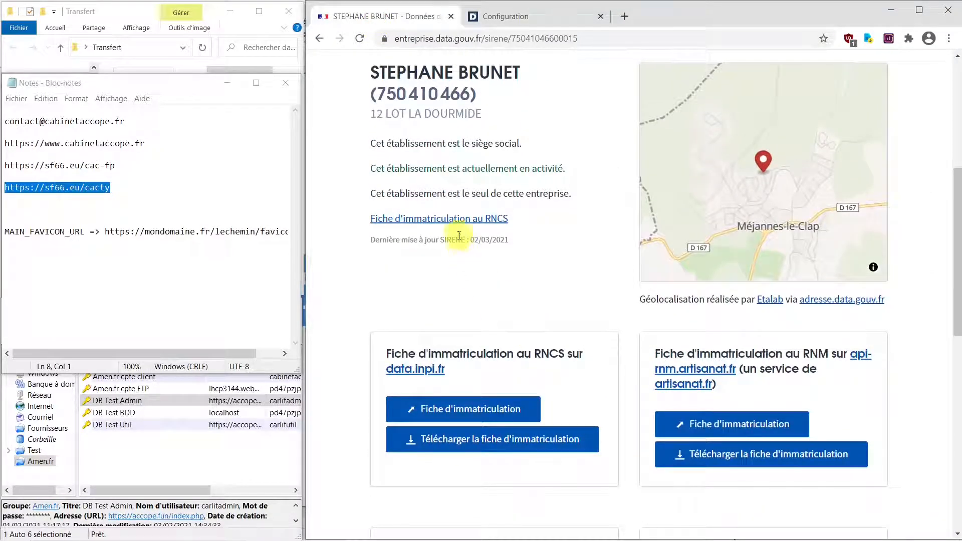
pyautogui.scroll(1, 479, 269)
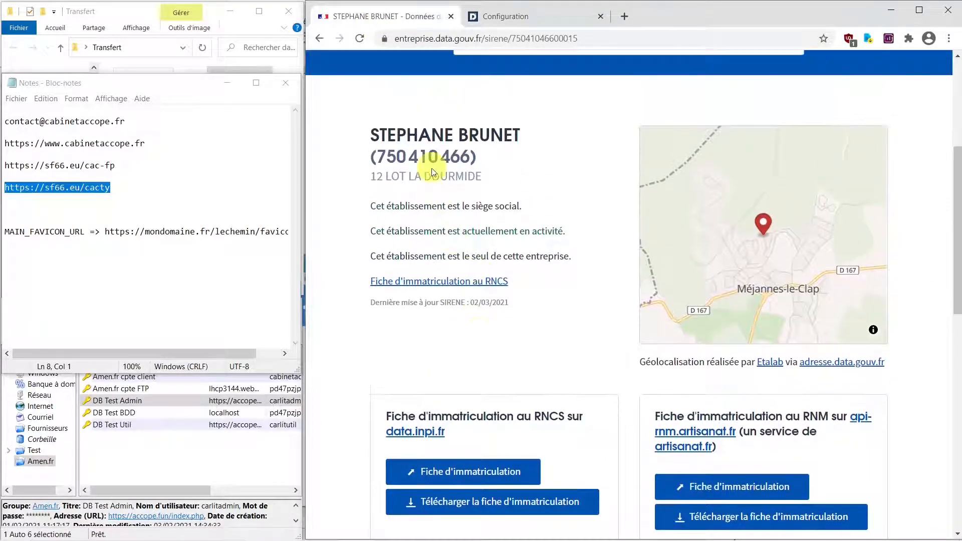
pyautogui.click(457, 283)
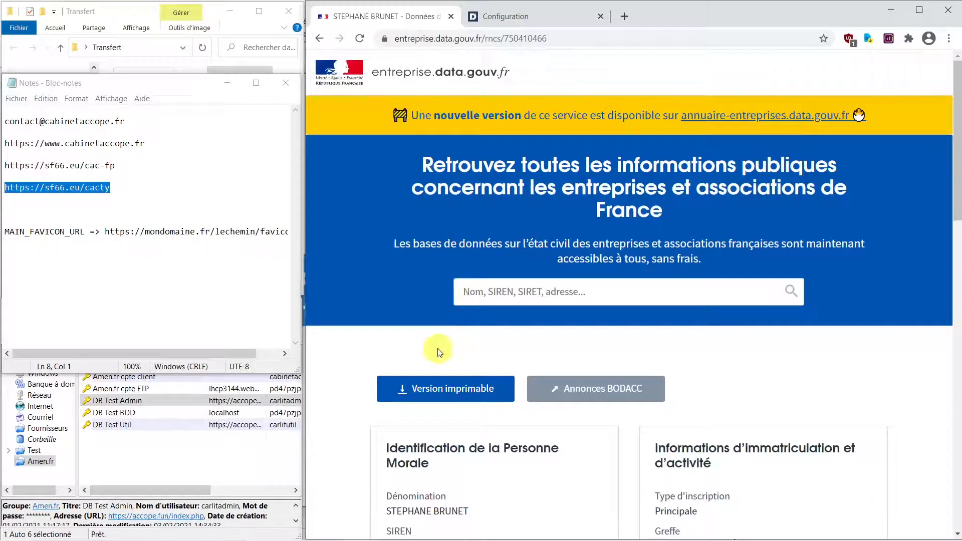
pyautogui.scroll(-5, 437, 347)
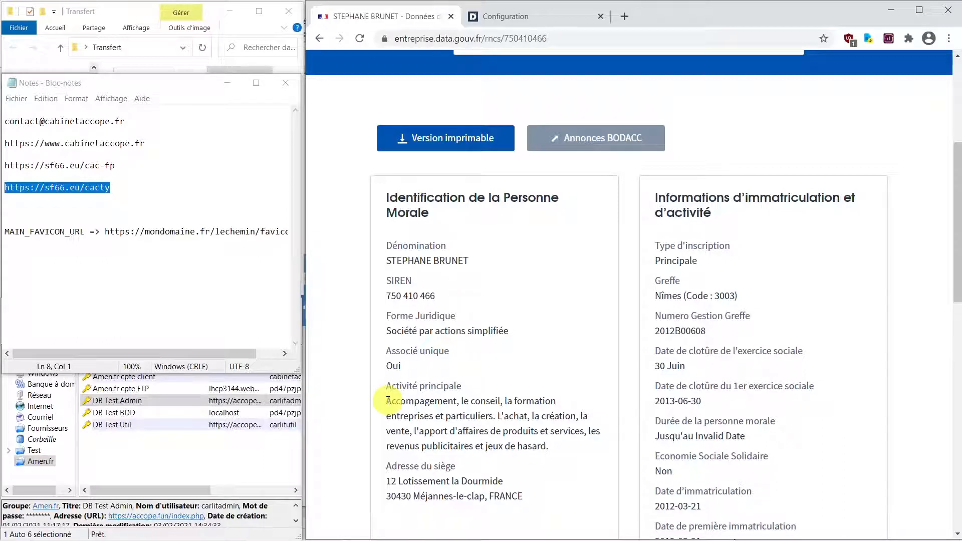
pyautogui.click(387, 401)
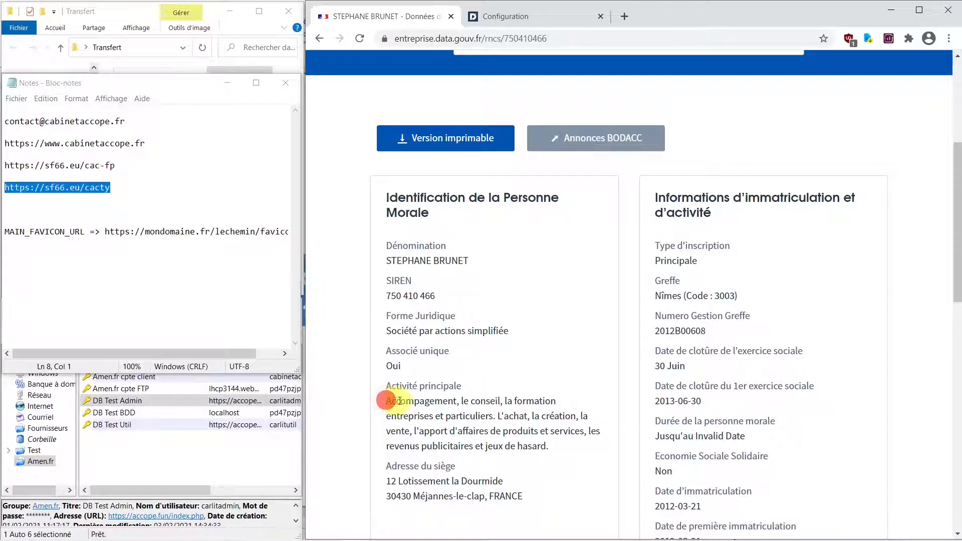
pyautogui.moveTo(400, 400); pyautogui.dragTo(553, 454)
pyautogui.hotkey('ctrl', 'c')
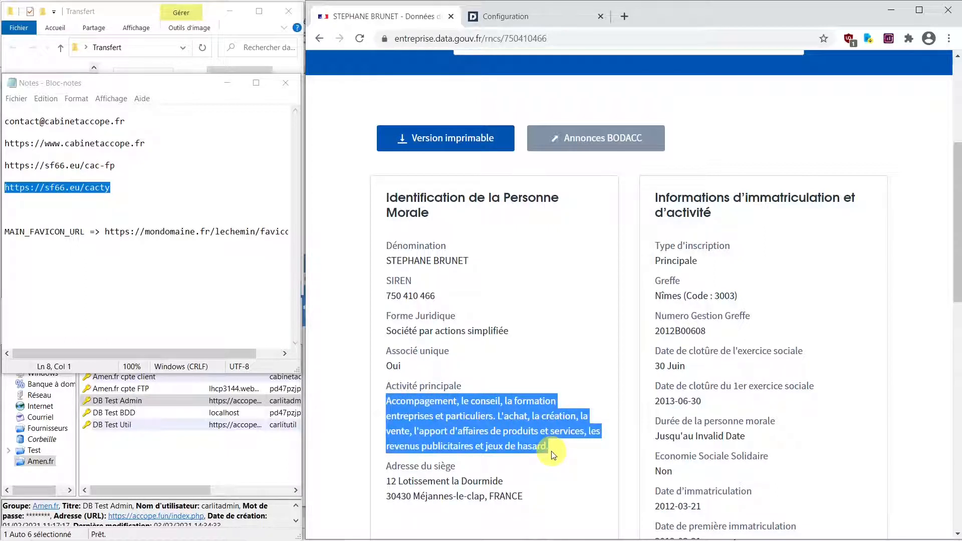
# - Paste the activity into Objet de la société and add the missing 'n' in Accompagnement
pyautogui.click(530, 17)
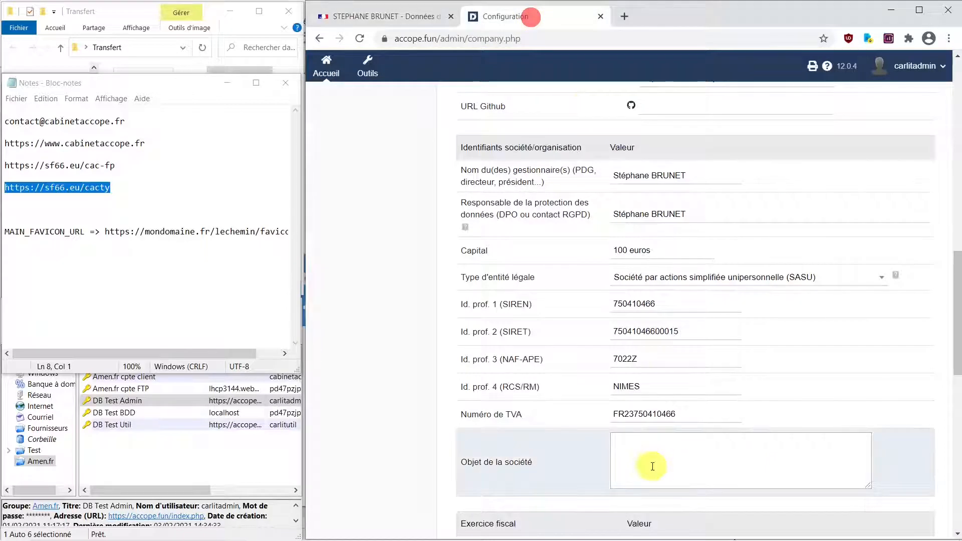
pyautogui.click(658, 449)
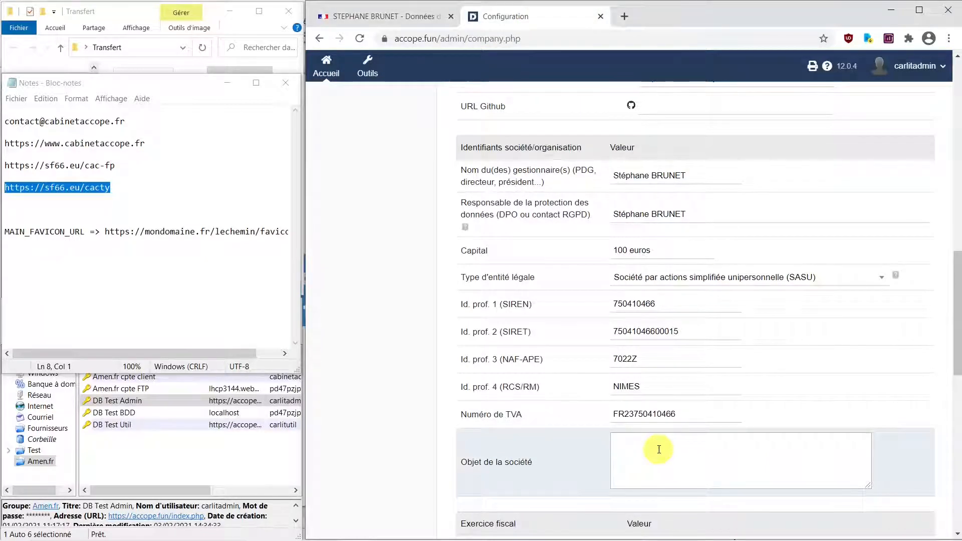
pyautogui.hotkey('ctrl', 'v')
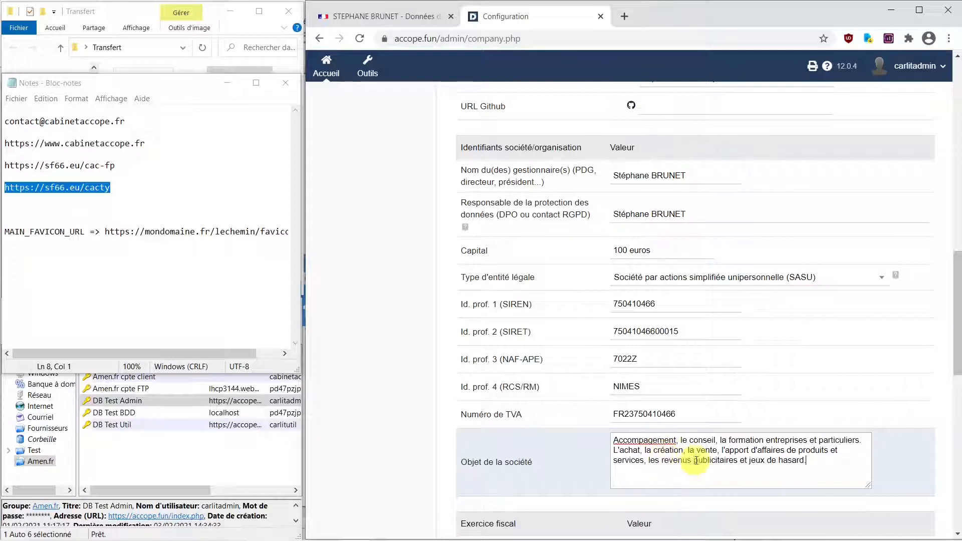
pyautogui.click(654, 439)
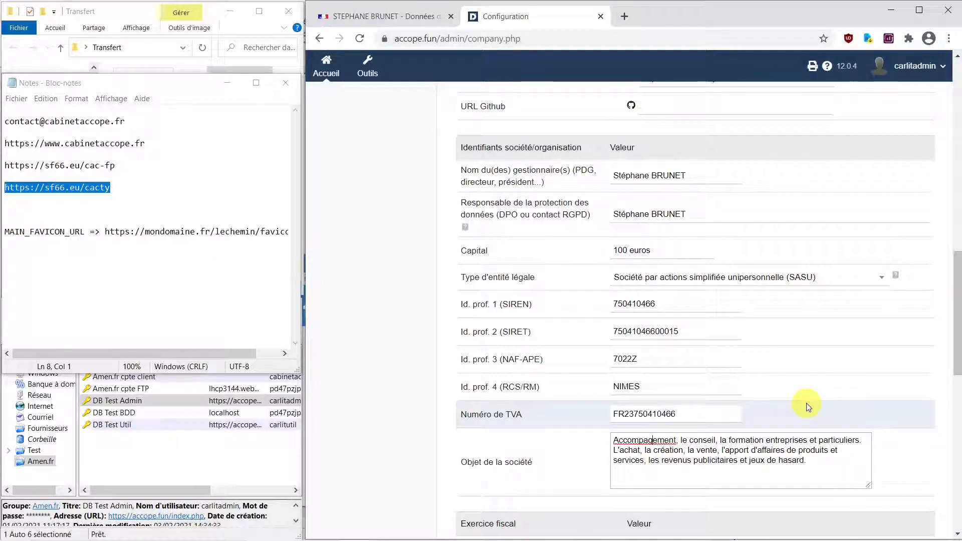
pyautogui.write('n')
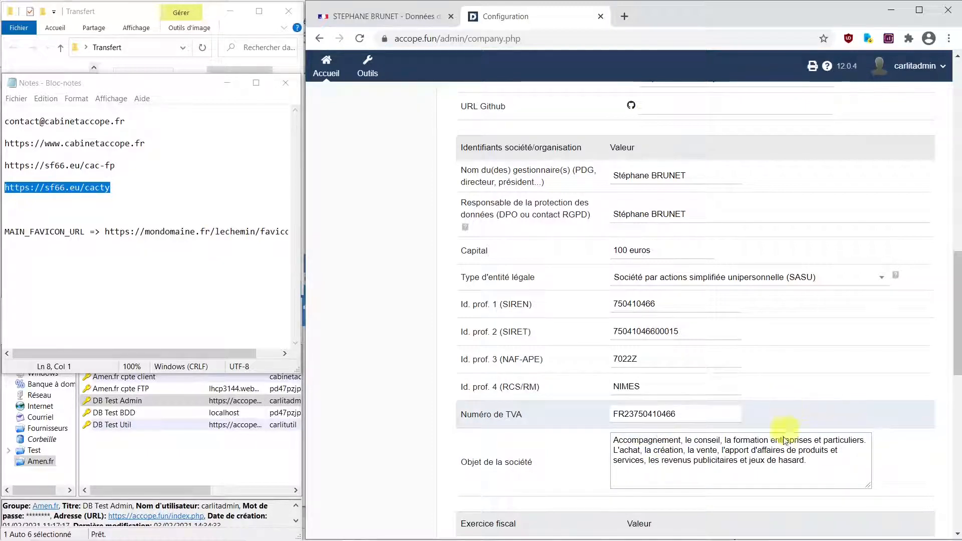
pyautogui.click(745, 452)
# - Set Mois de début d'exercice to Juillet and review the sales tax section, left as Assujetti à la TVA
pyautogui.scroll(-3, 746, 452)
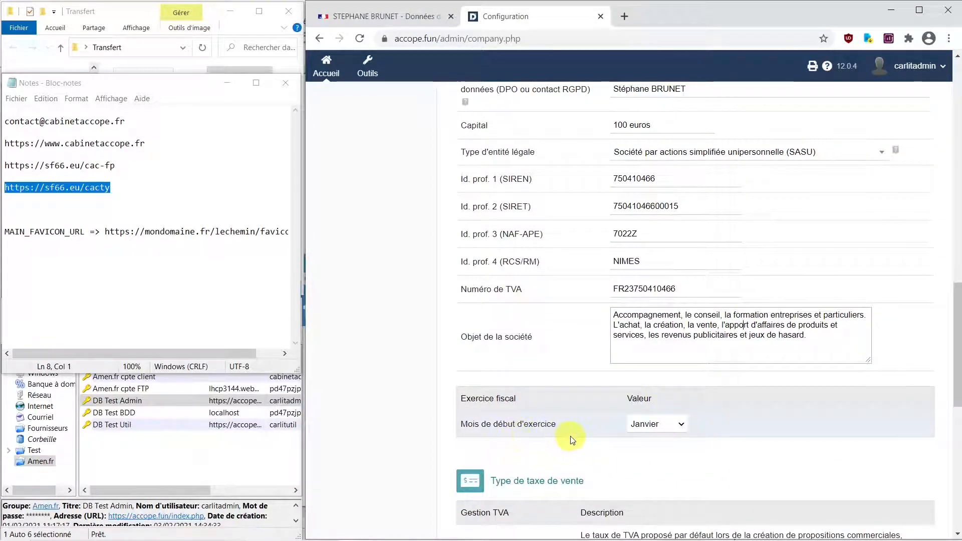
pyautogui.click(682, 425)
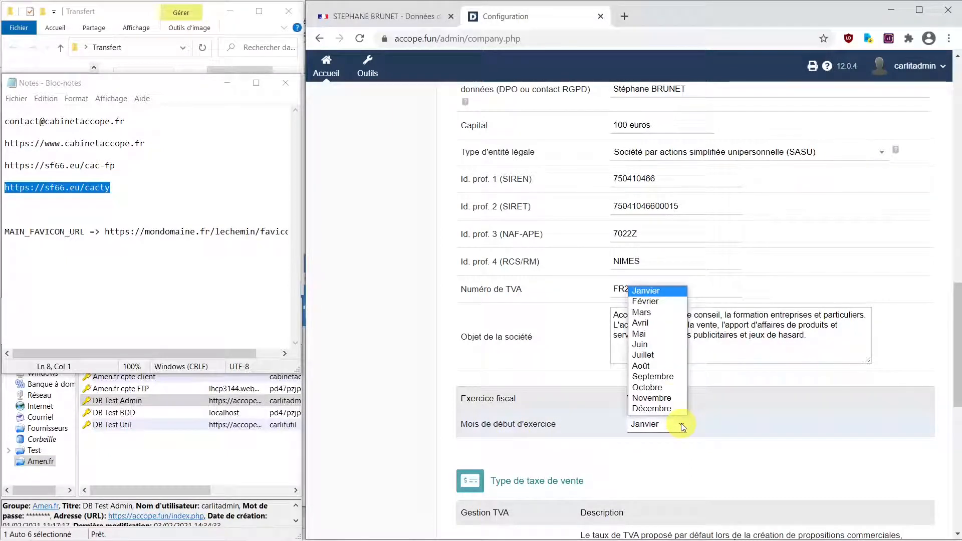
pyautogui.click(664, 356)
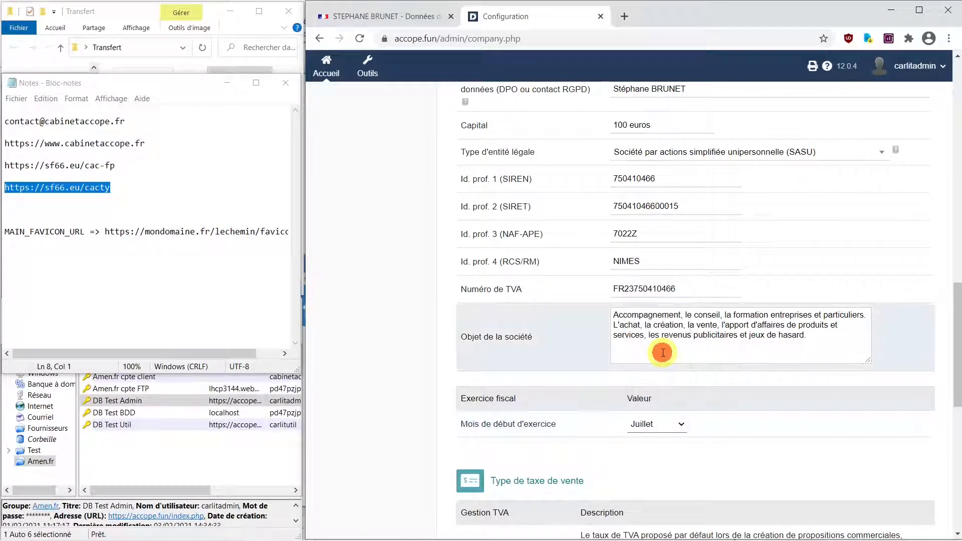
pyautogui.scroll(-3, 681, 451)
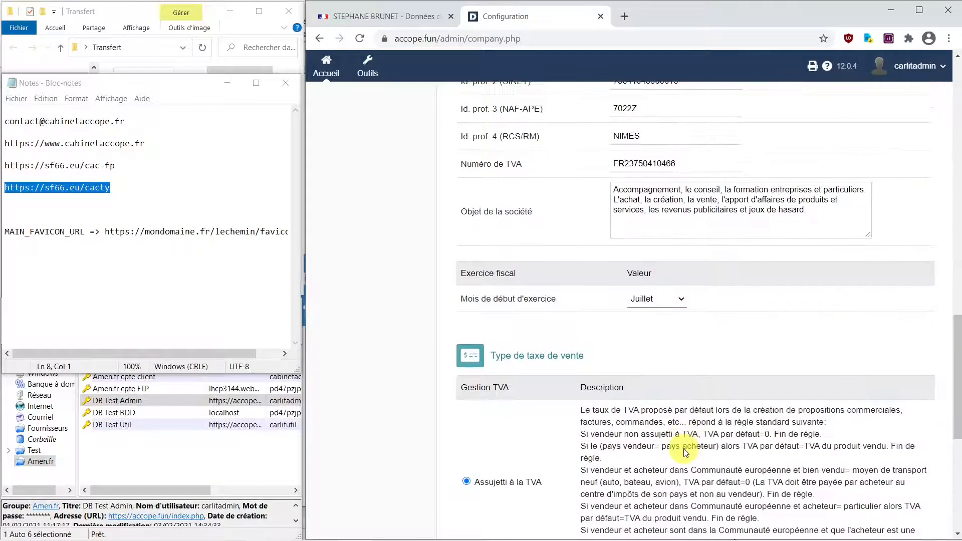
pyautogui.scroll(-5, 686, 451)
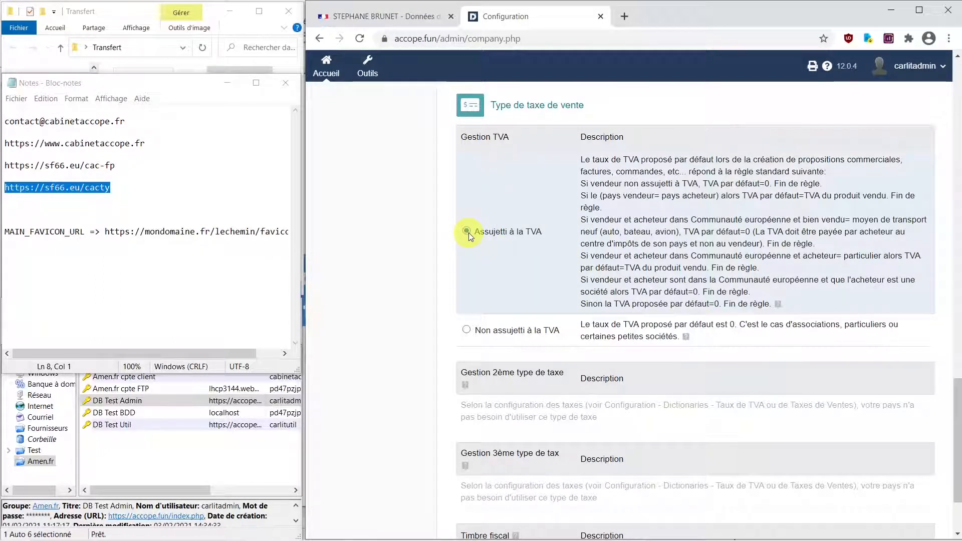
pyautogui.scroll(-1, 451, 391)
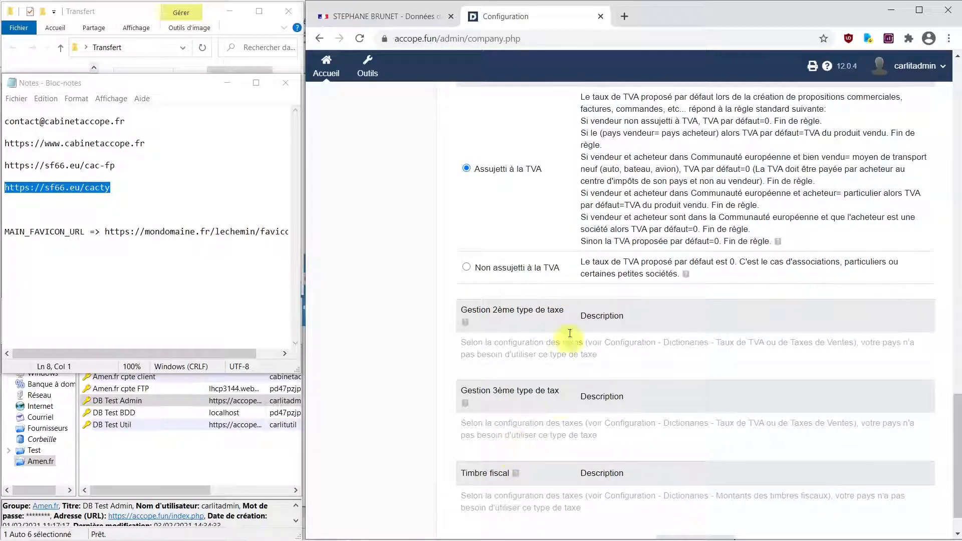
pyautogui.scroll(-1, 485, 422)
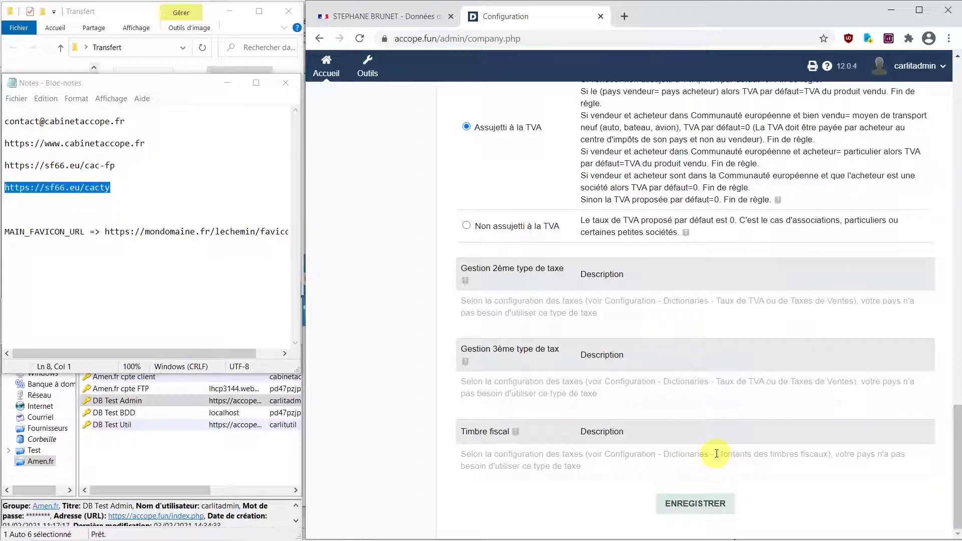
# - Save the company form with ENREGISTRER
pyautogui.scroll(3, 633, 349)
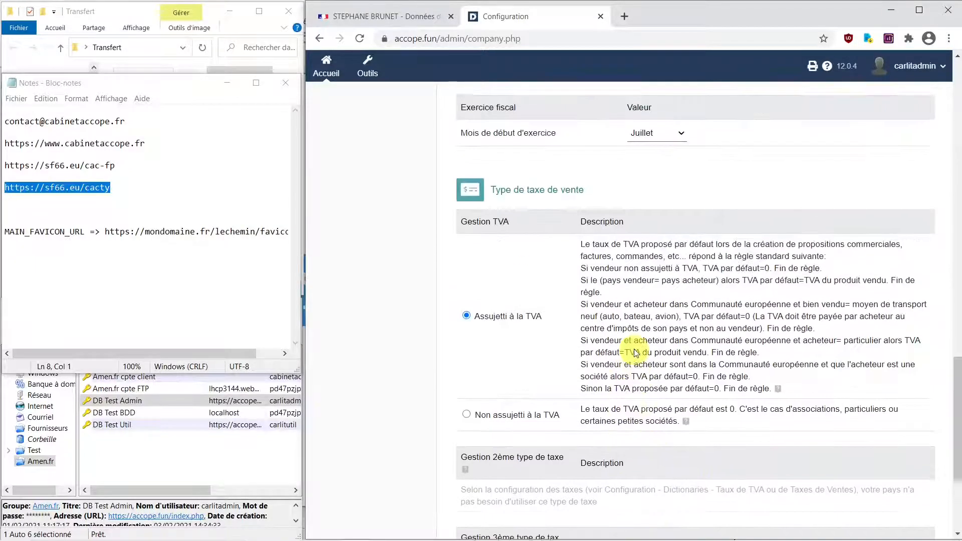
pyautogui.scroll(15, 633, 352)
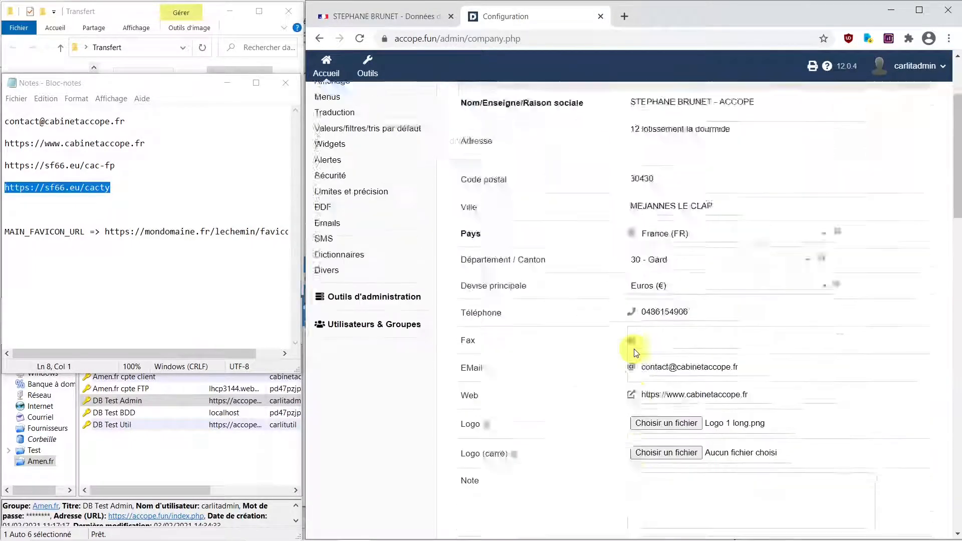
pyautogui.scroll(2, 634, 349)
pyautogui.scroll(-20, 634, 351)
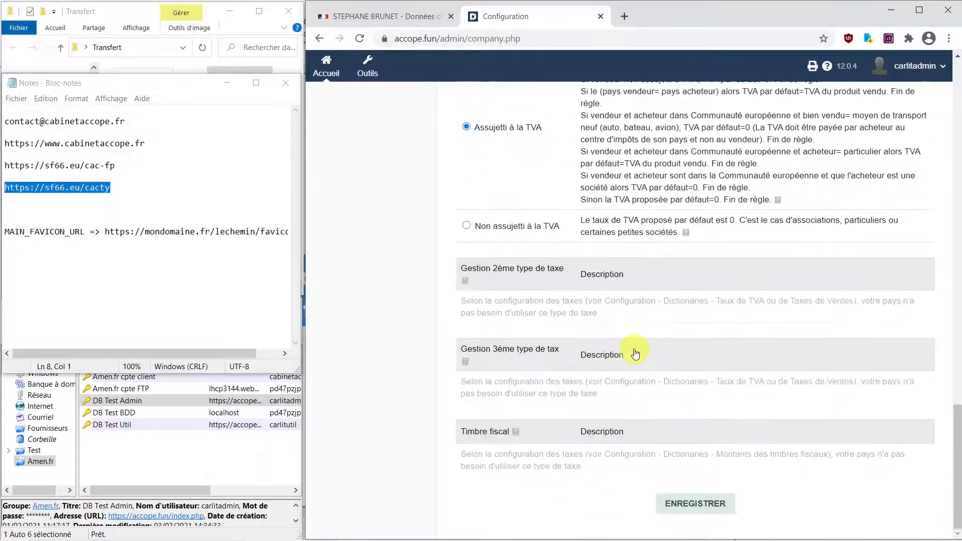
pyautogui.click(720, 506)
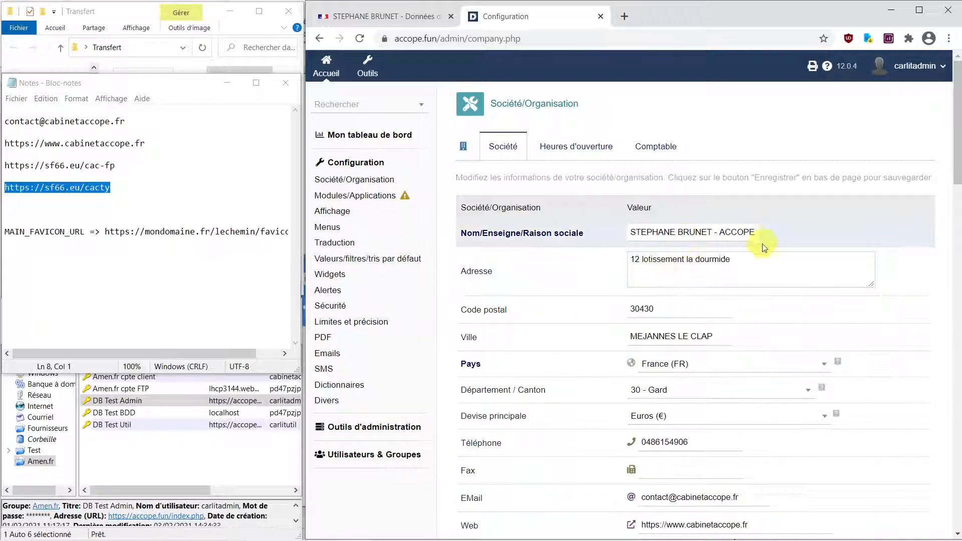
# - Review the saved company fields and go to the opening-hours page, Lundi to Dimanche
pyautogui.scroll(-1, 758, 350)
pyautogui.scroll(-3, 758, 350)
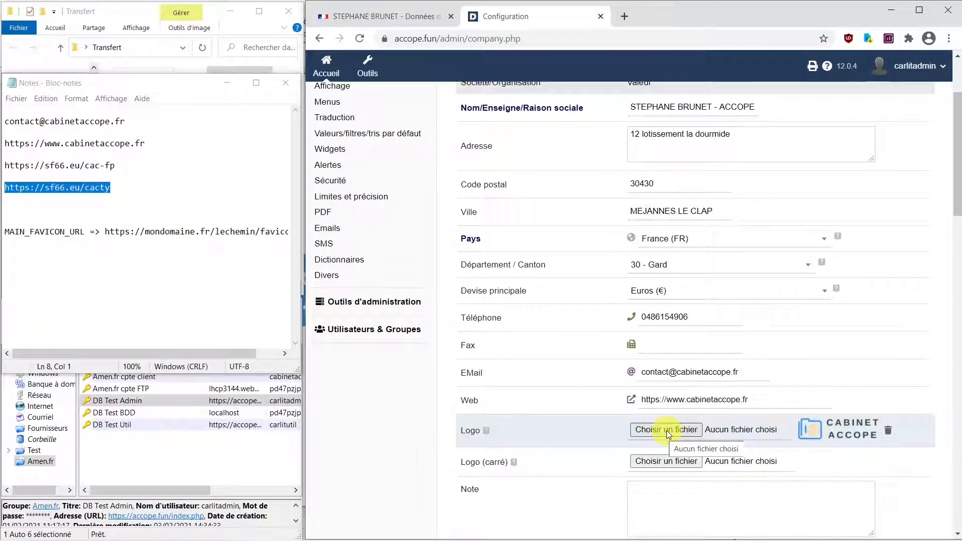
pyautogui.scroll(-5, 796, 437)
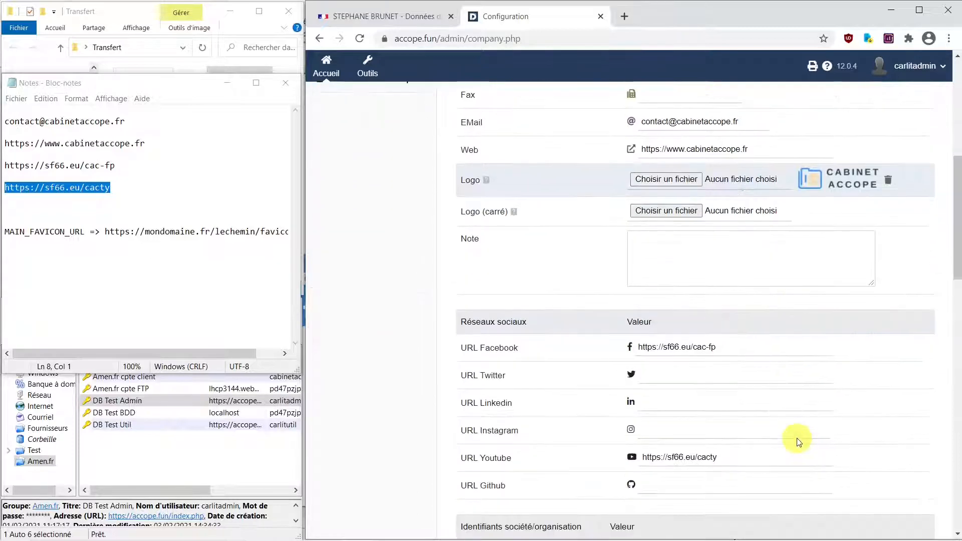
pyautogui.scroll(-5, 797, 439)
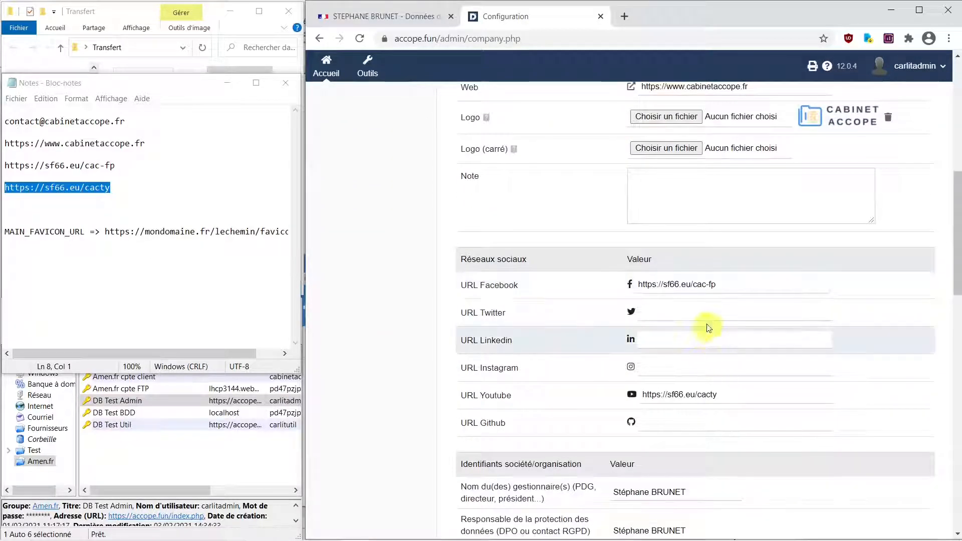
pyautogui.scroll(-1, 703, 318)
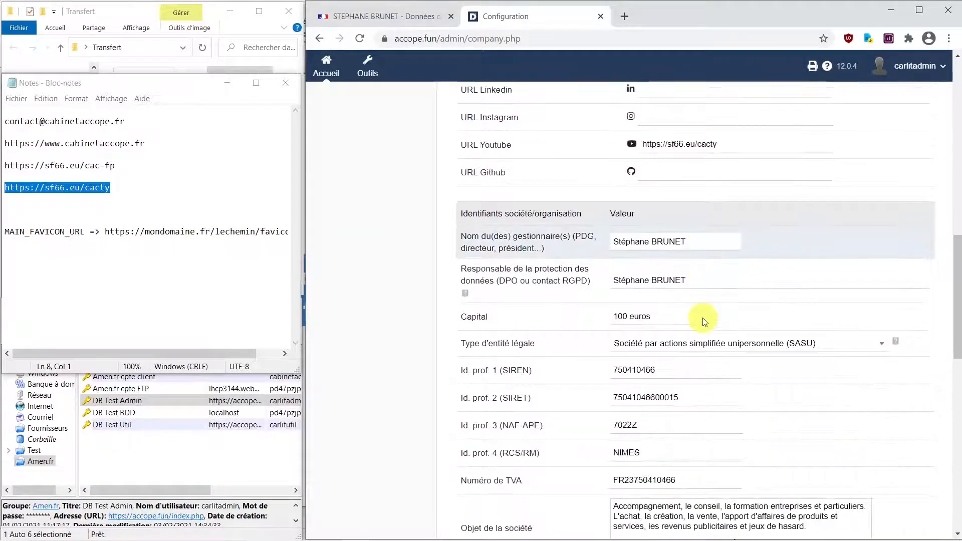
pyautogui.scroll(-3, 700, 404)
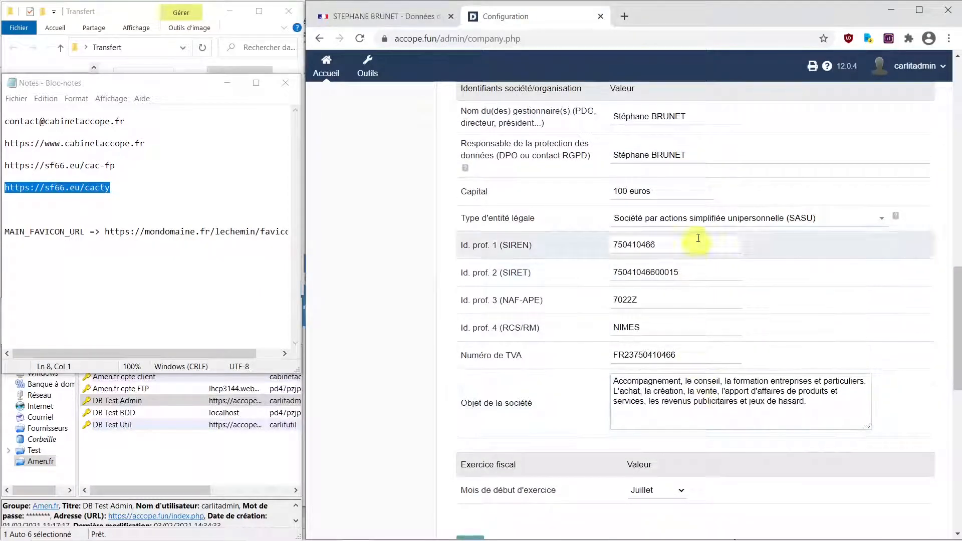
pyautogui.scroll(-2, 727, 405)
pyautogui.scroll(-6, 727, 405)
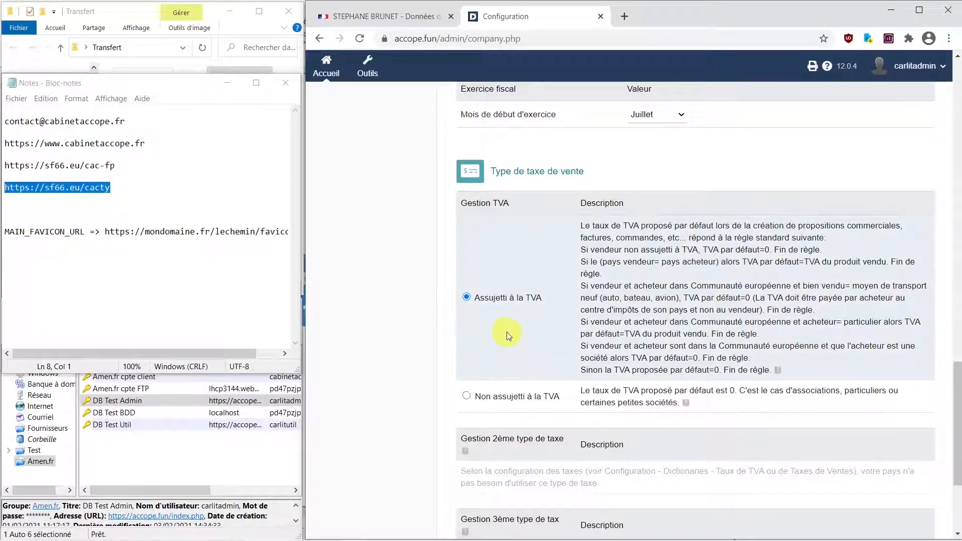
pyautogui.scroll(-3, 508, 336)
pyautogui.scroll(5, 508, 336)
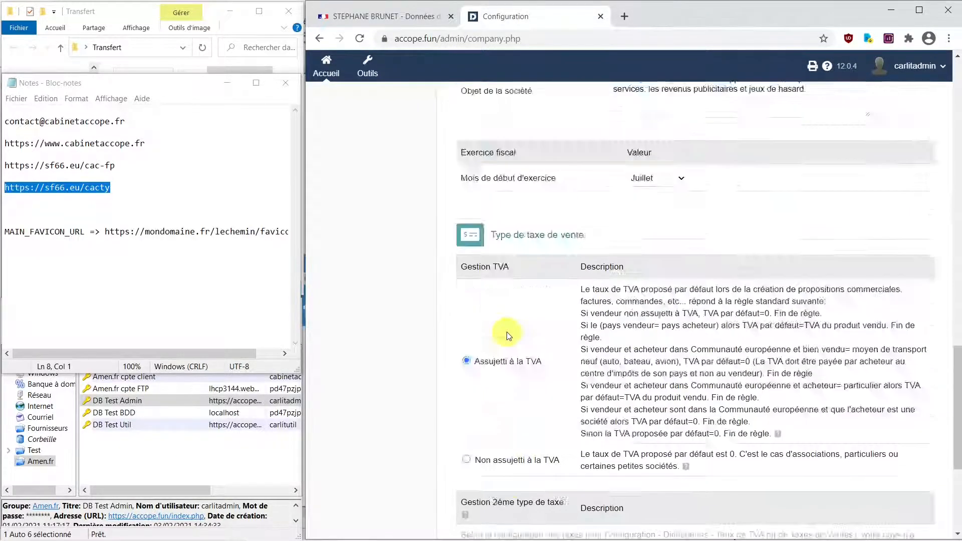
pyautogui.scroll(15, 508, 336)
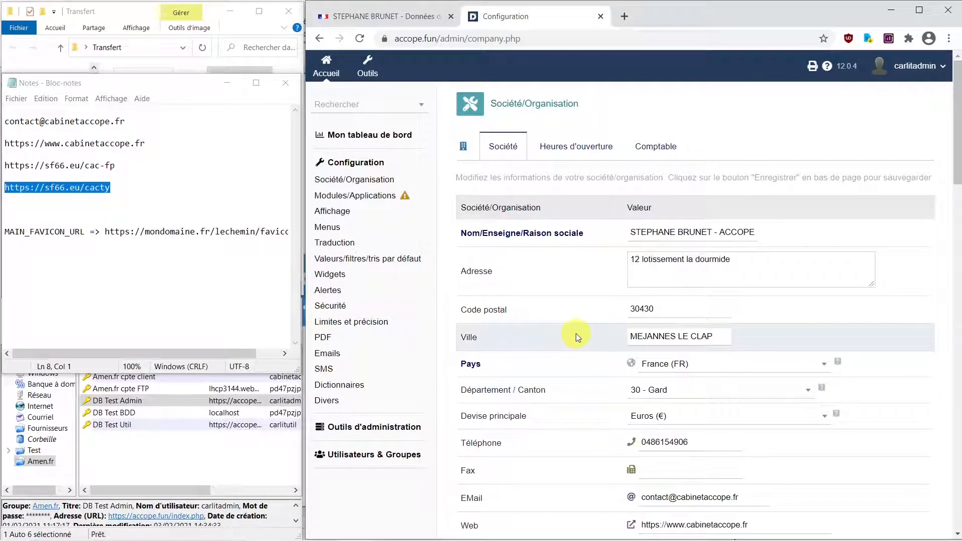
pyautogui.click(571, 147)
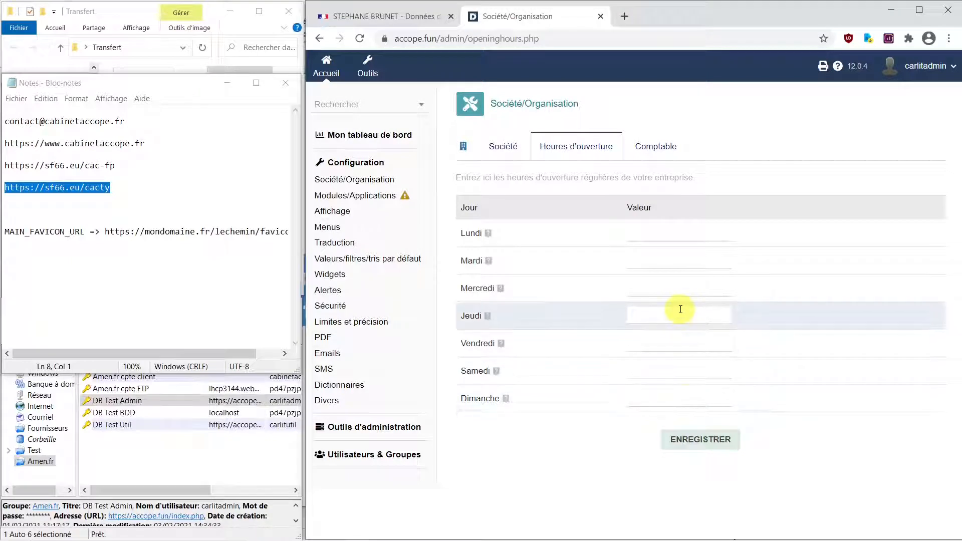
# - Open the Comptable tab and check its blank accountant fields down to the Note
pyautogui.click(666, 150)
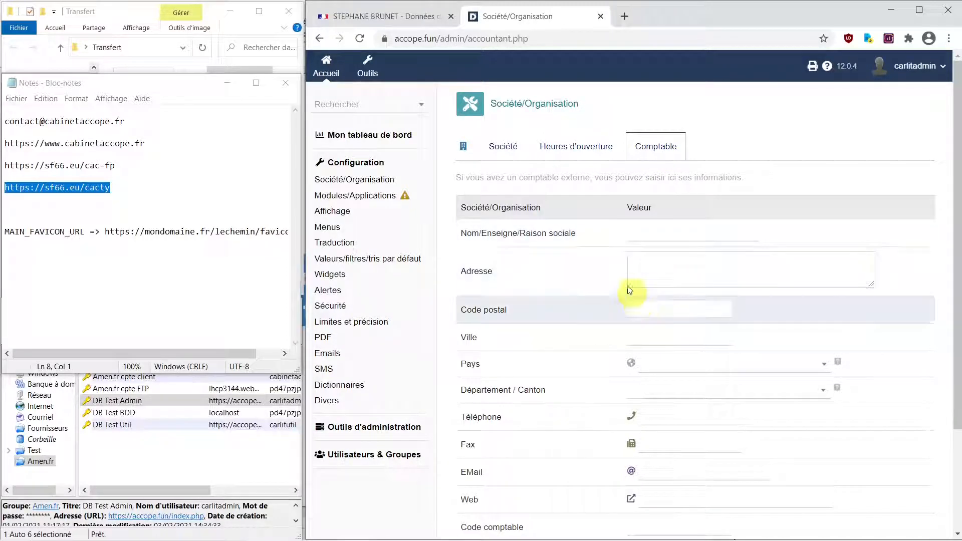
pyautogui.scroll(-3, 596, 272)
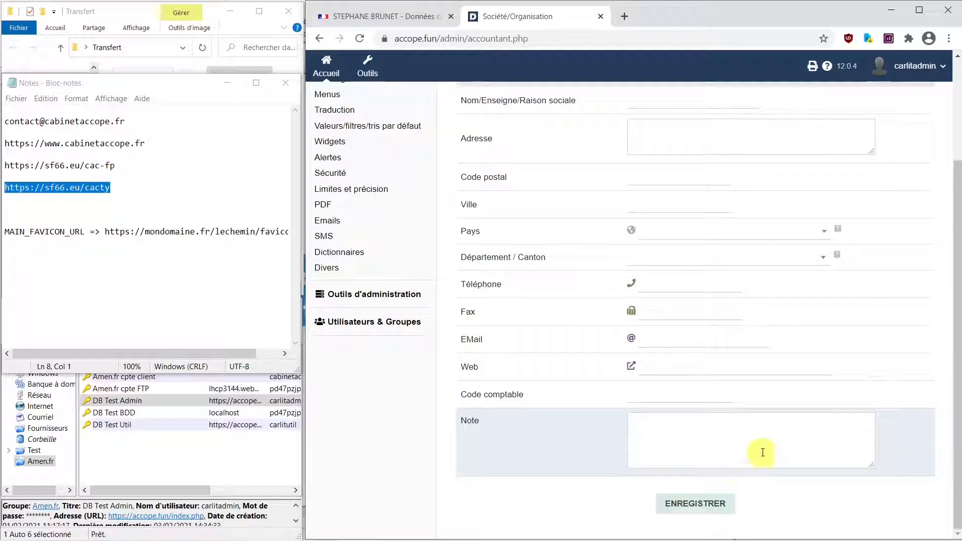
pyautogui.scroll(3, 547, 321)
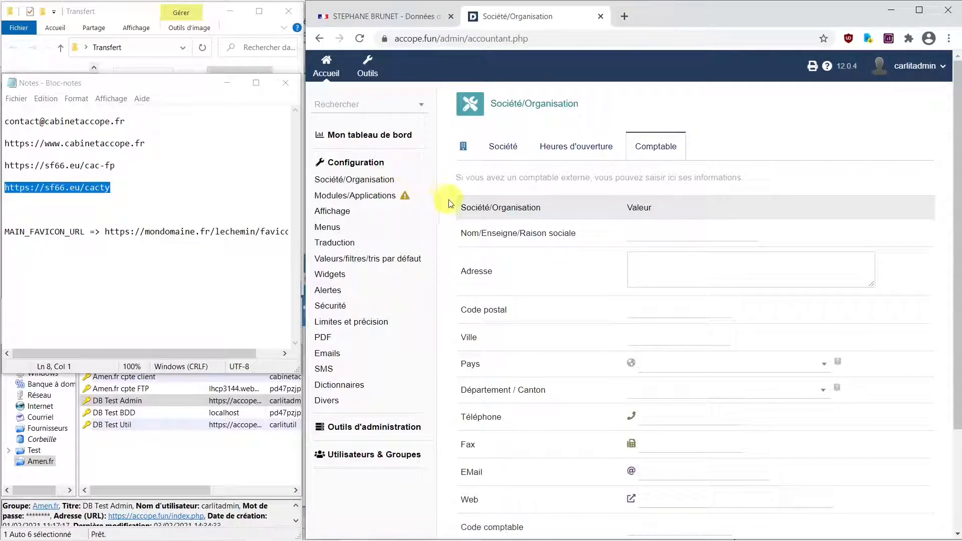
# - Return to the Société tab and bring the Transfert folder window forward
pyautogui.click(518, 151)
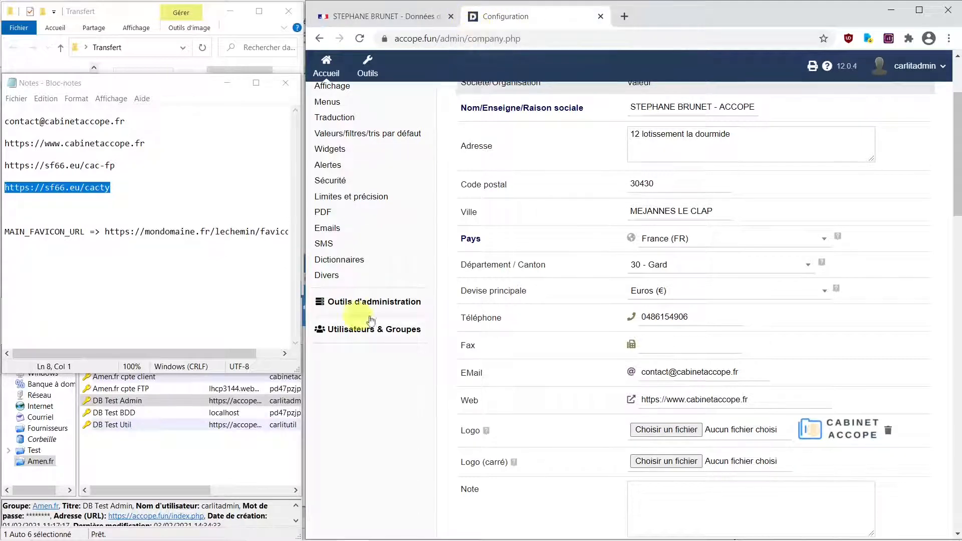
pyautogui.click(229, 12)
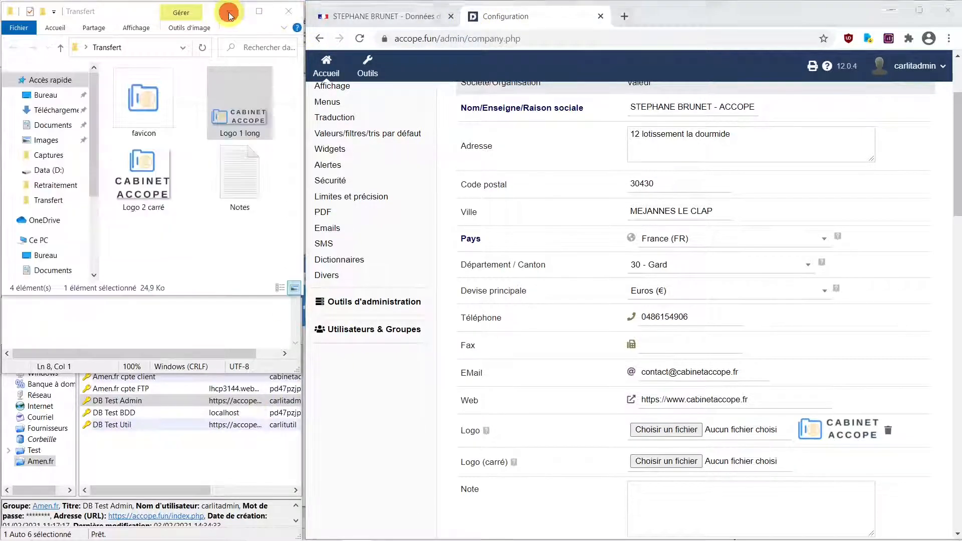
# - Select the favicon image in the Transfert folder and bring the Dolibarr page back beside it
pyautogui.click(229, 13)
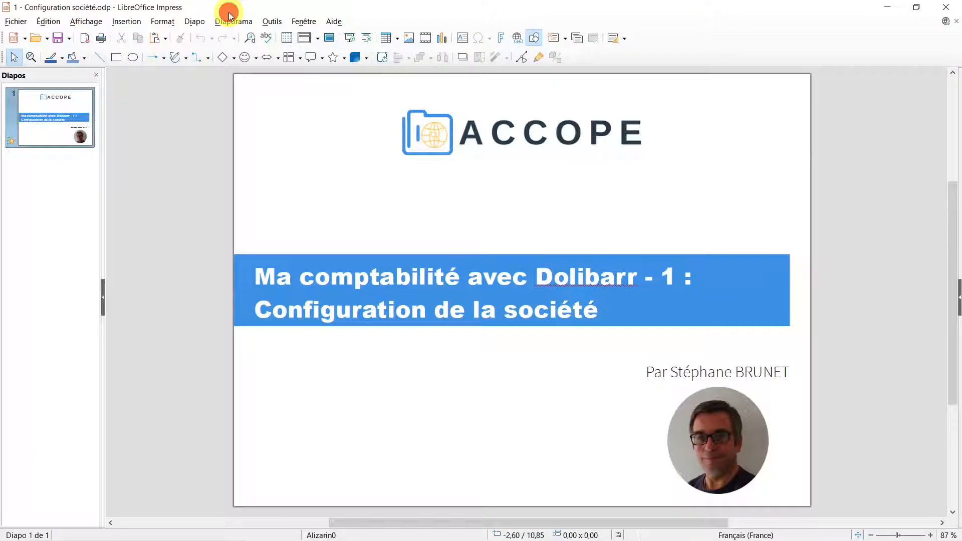
pyautogui.moveTo(724, 538)
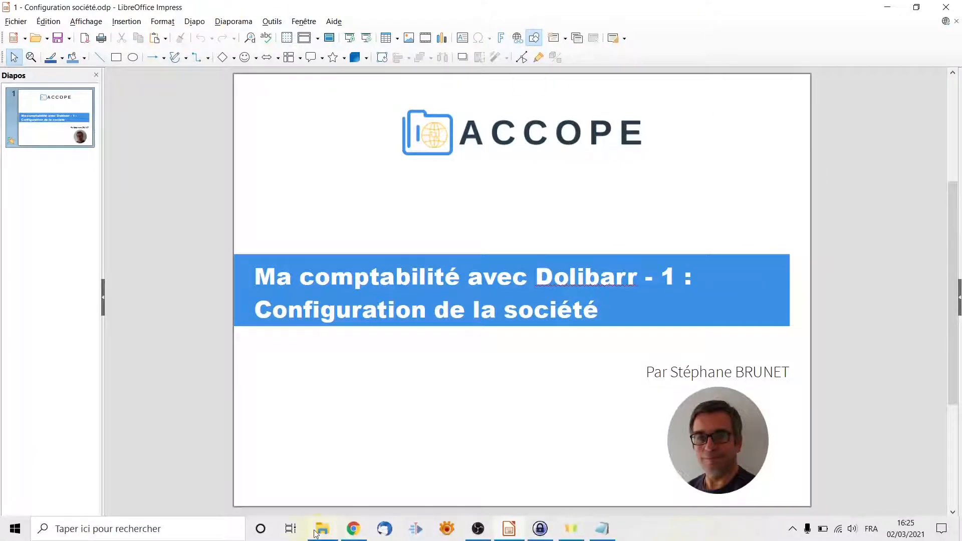
pyautogui.click(322, 528)
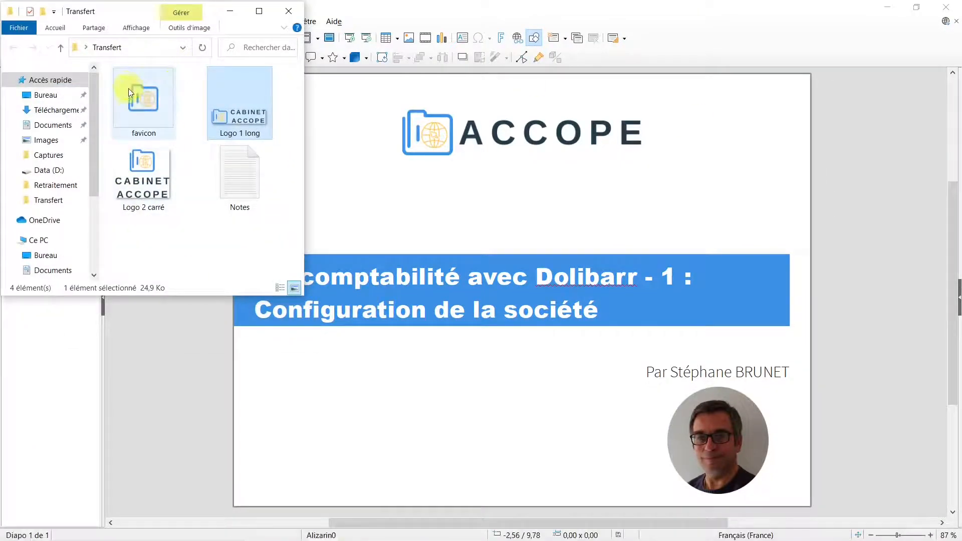
pyautogui.click(129, 94)
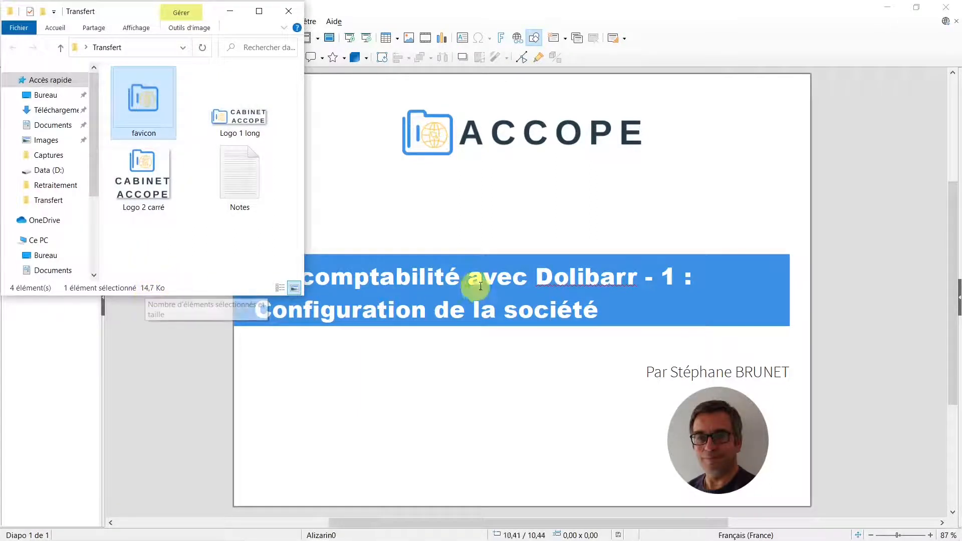
pyautogui.moveTo(392, 540)
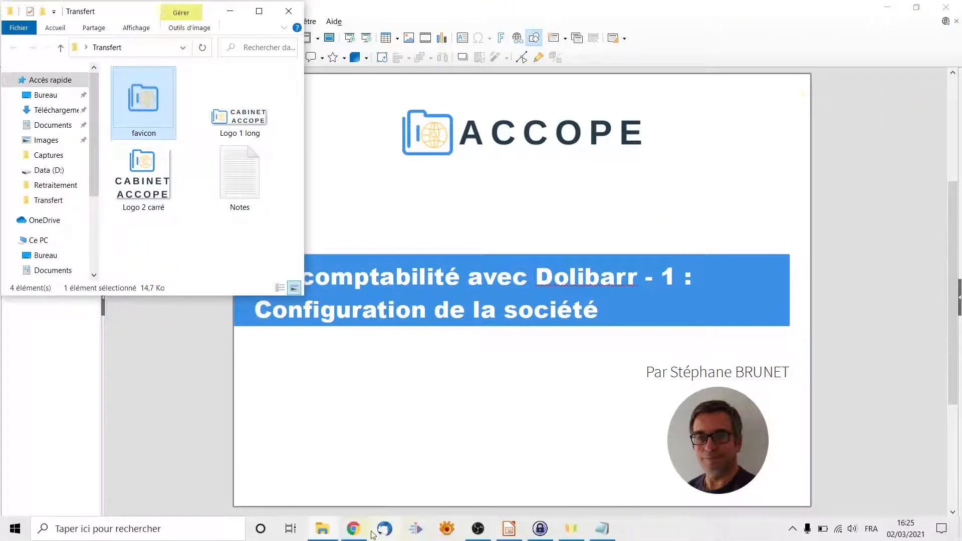
pyautogui.click(353, 529)
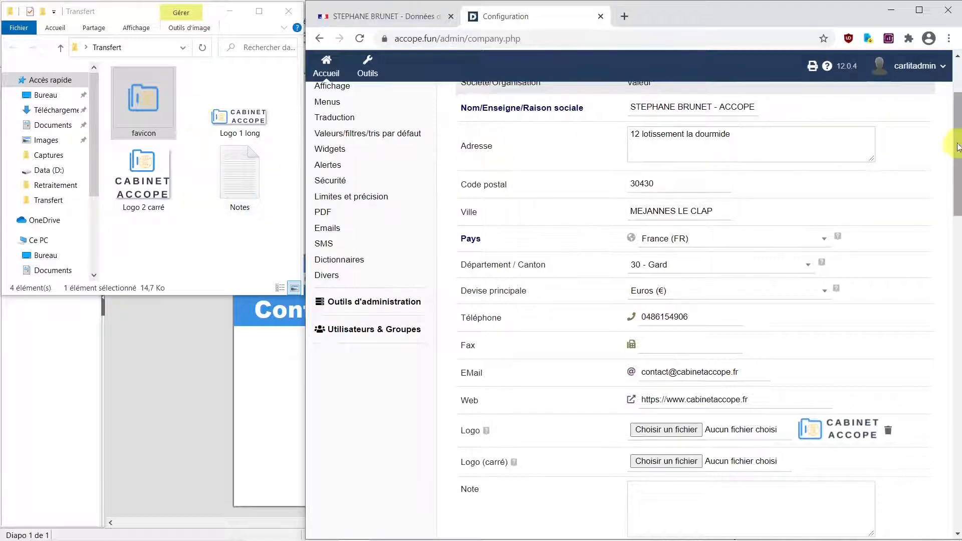
# - Open KeePass on the Amen.fr cpte FTP entry and bring up Windows search
pyautogui.scroll(3, 958, 136)
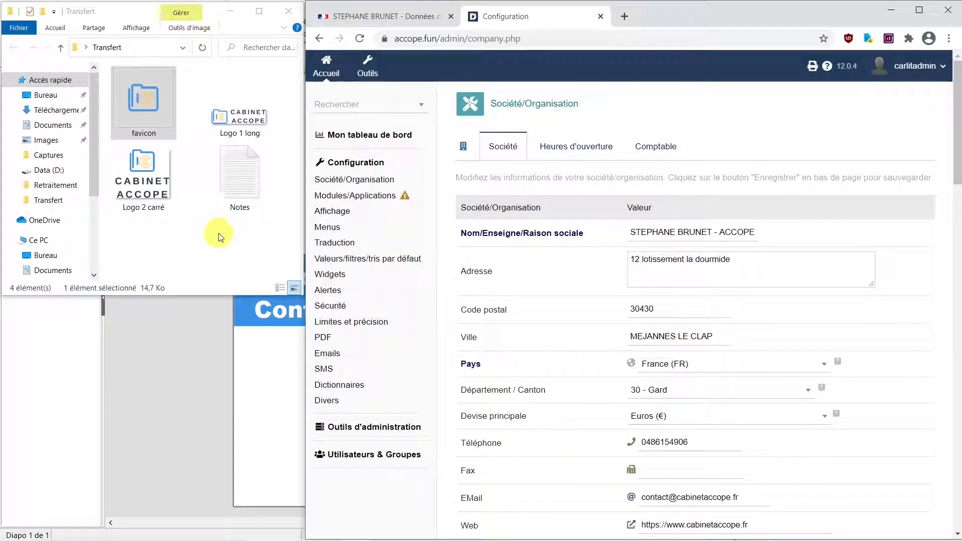
pyautogui.moveTo(331, 536)
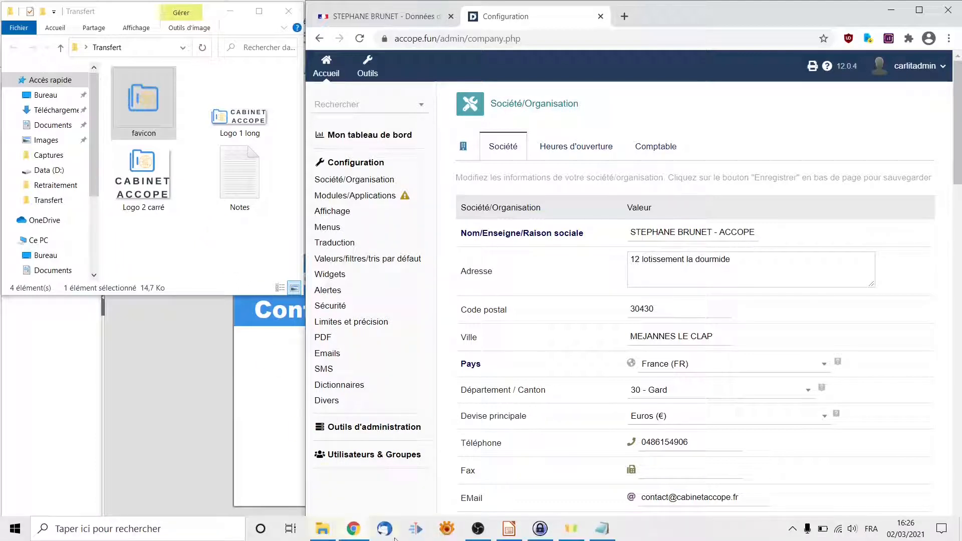
pyautogui.click(544, 532)
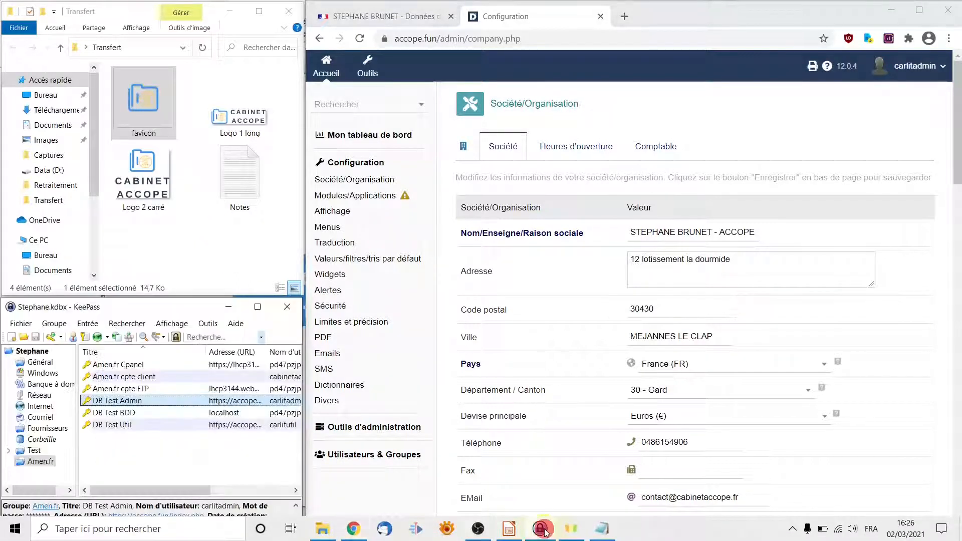
pyautogui.click(148, 390)
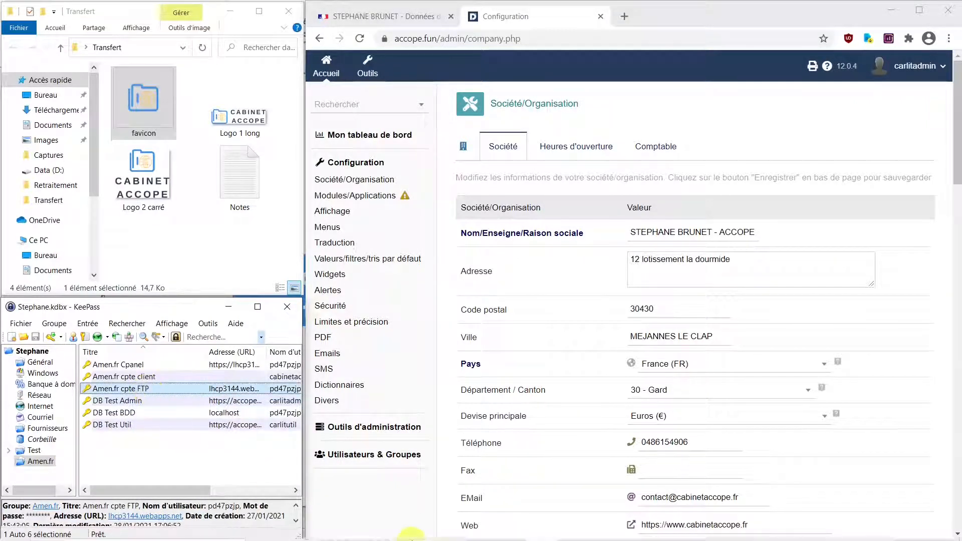
pyautogui.click(151, 529)
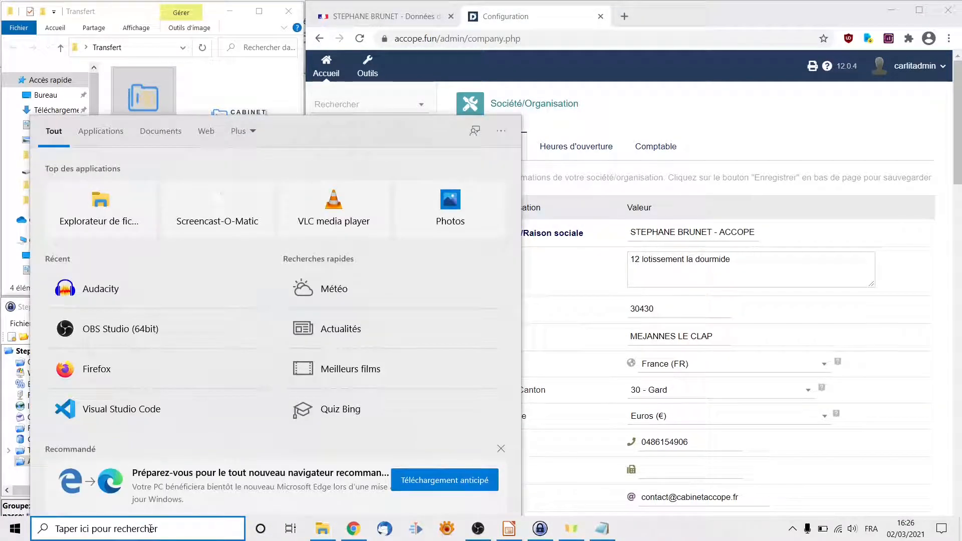
# - Launch FileZilla from Windows search
pyautogui.write('fileZilla')
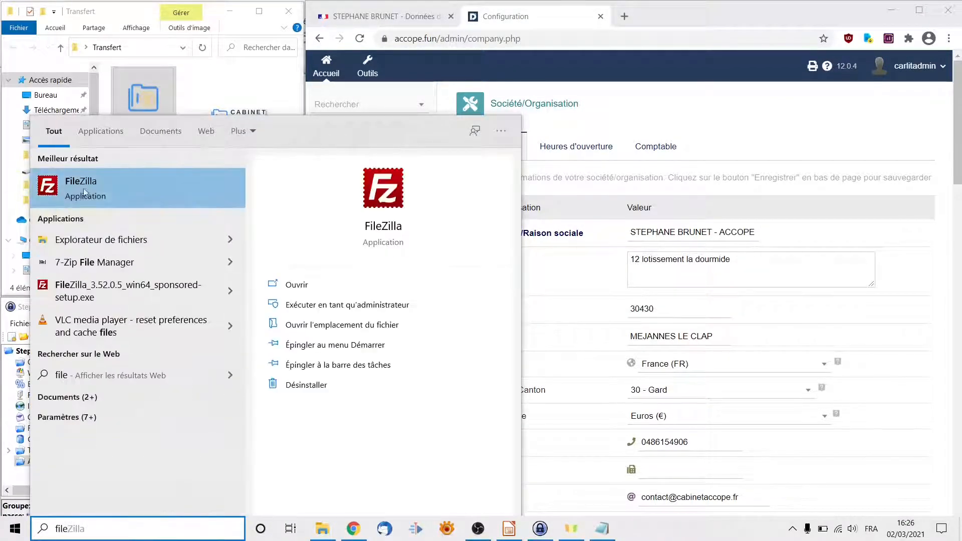
pyautogui.click(85, 186)
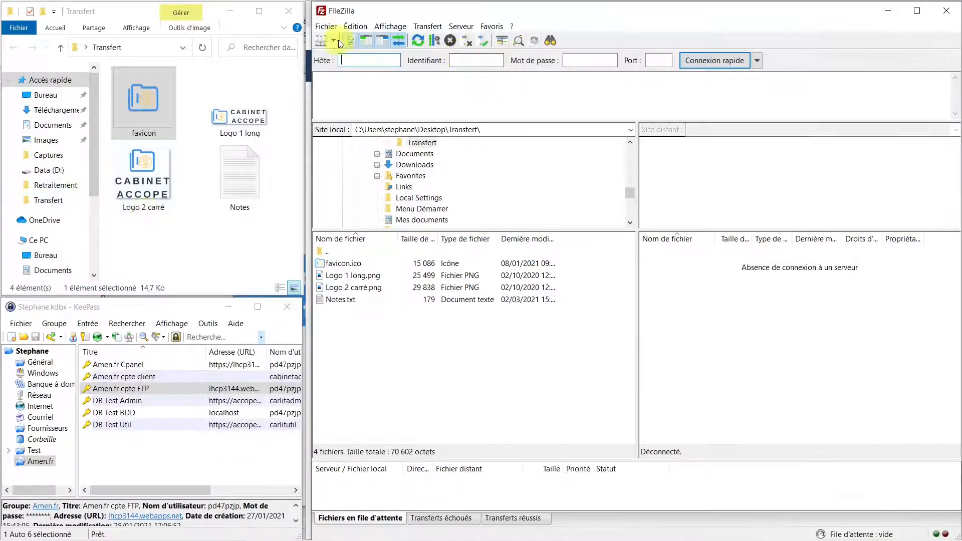
pyautogui.click(334, 41)
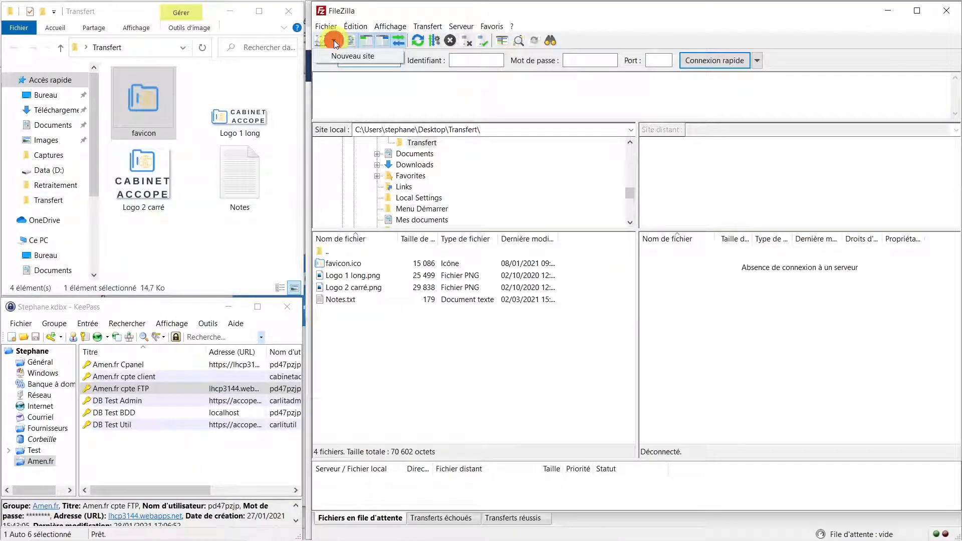
# - Copy the FTP server URL from the KeePass entry into FileZilla's Hôte field
pyautogui.click(115, 388)
pyautogui.rightClick(114, 389)
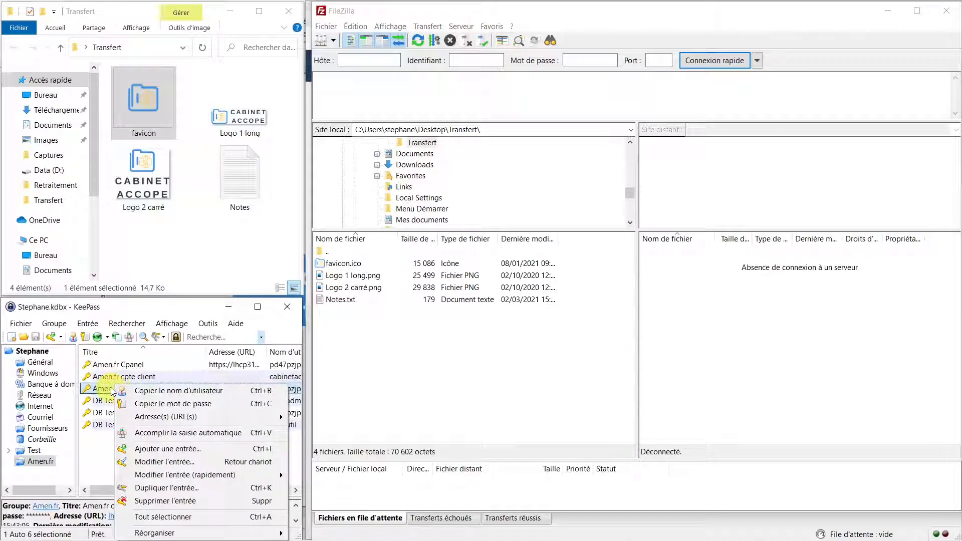
pyautogui.click(111, 391)
pyautogui.rightClick(111, 391)
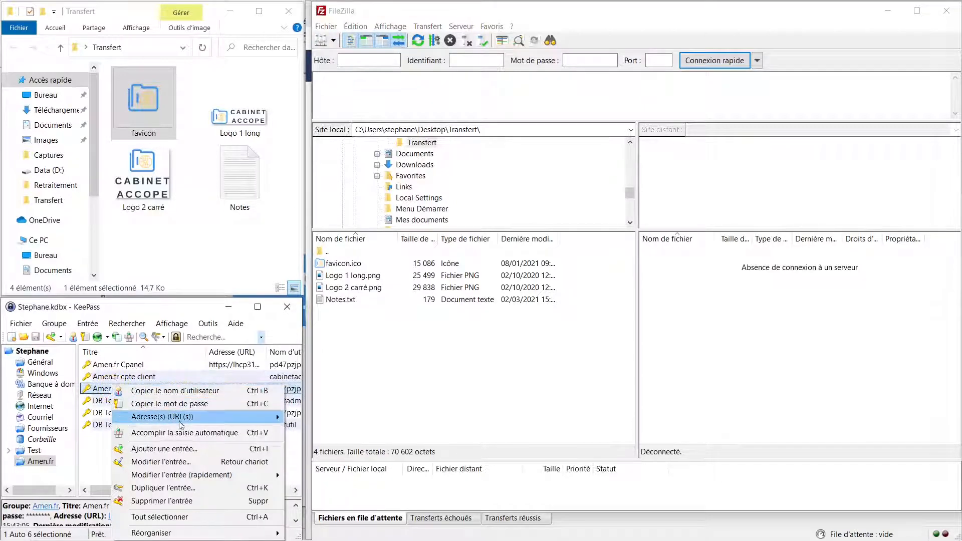
pyautogui.moveTo(181, 422)
pyautogui.click(313, 430)
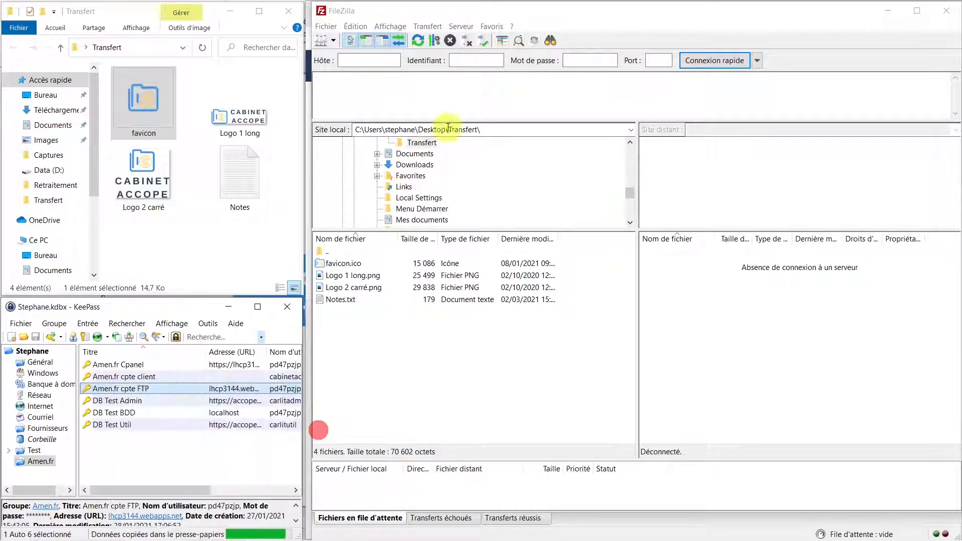
pyautogui.click(382, 59)
pyautogui.write('lhcp3144.webapps.net')
pyautogui.click(472, 59)
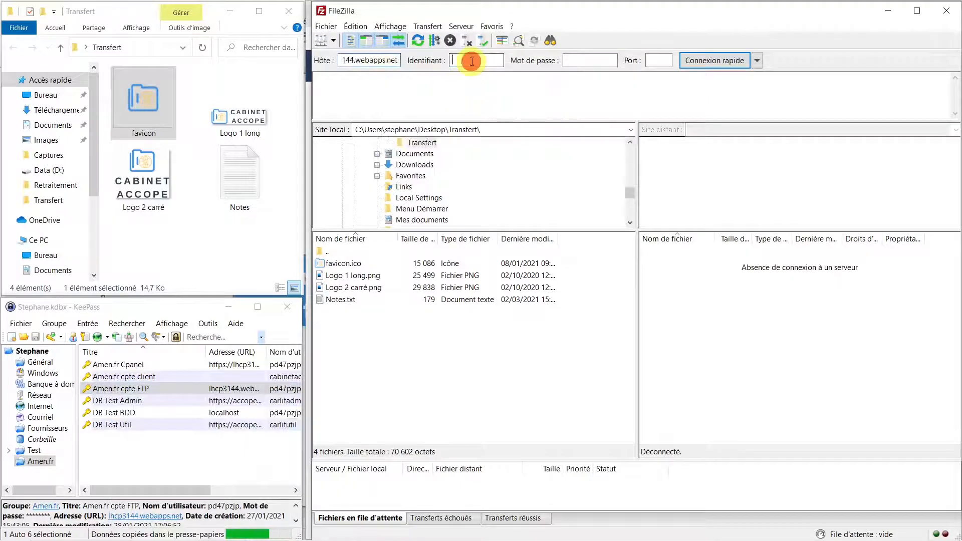
# - Paste the FTP username and password from KeePass into Identifiant and Mot de passe
pyautogui.click(140, 392)
pyautogui.rightClick(140, 393)
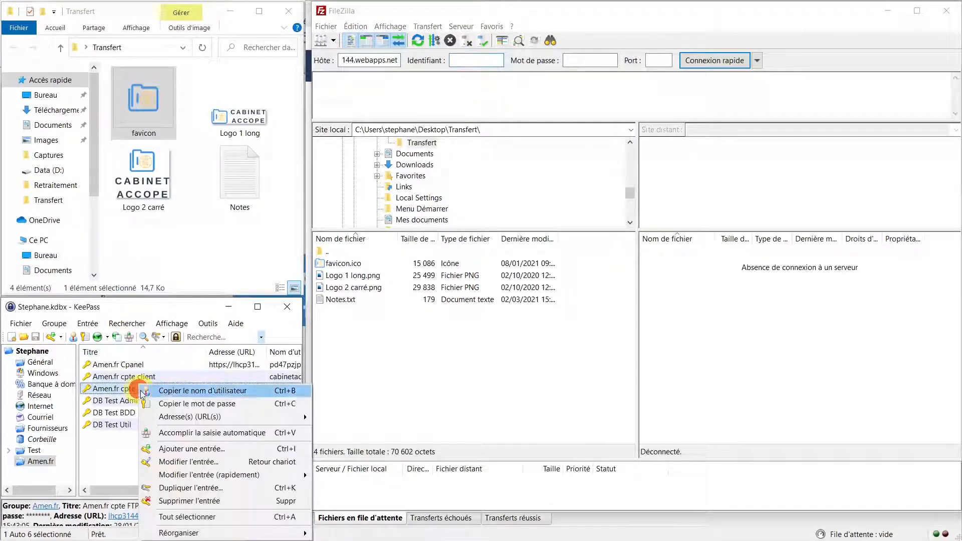
pyautogui.click(170, 400)
pyautogui.click(473, 60)
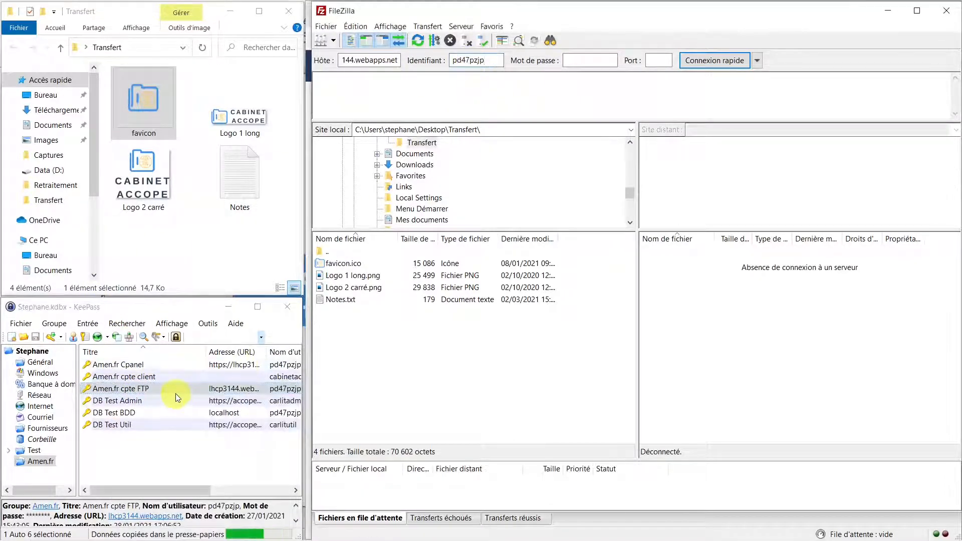
pyautogui.rightClick(176, 388)
pyautogui.click(220, 403)
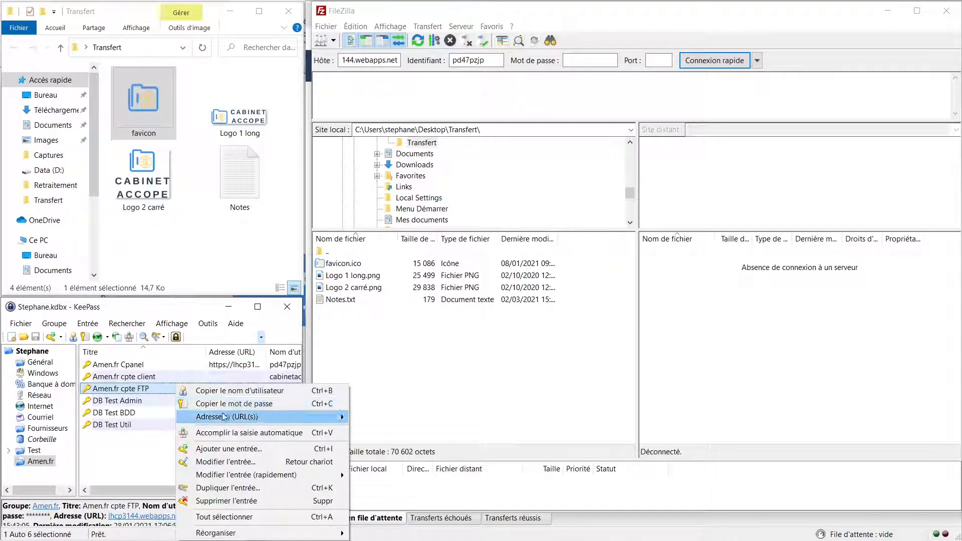
pyautogui.click(589, 60)
pyautogui.hotkey('ctrl', 'v')
# - Connect to the FTP server and open the remote dolibarr folder
pyautogui.click(712, 61)
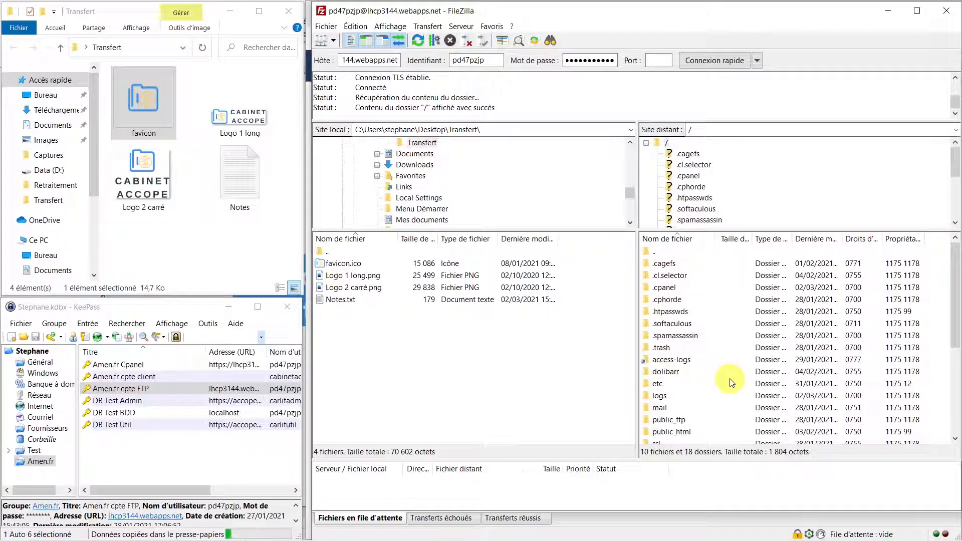
pyautogui.click(665, 375)
pyautogui.doubleClick(668, 376)
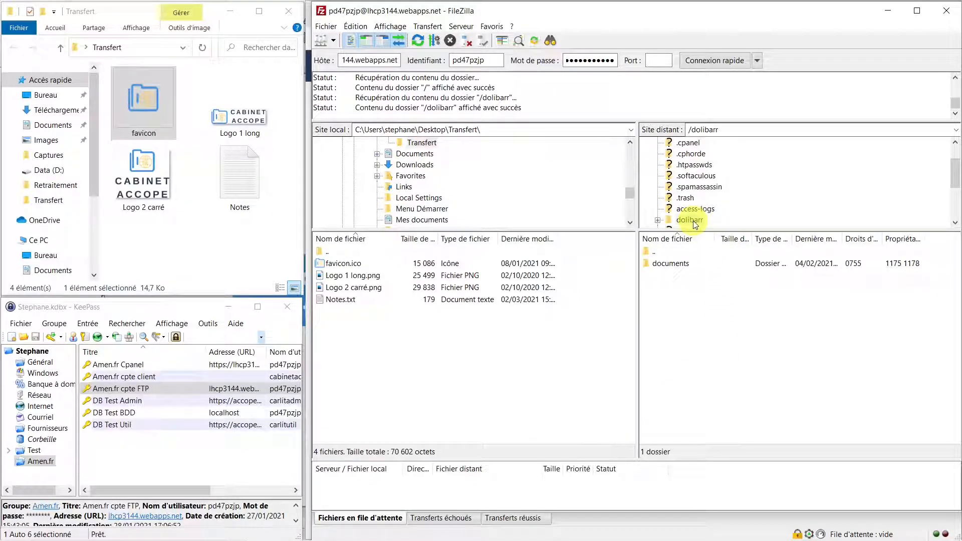
pyautogui.click(659, 223)
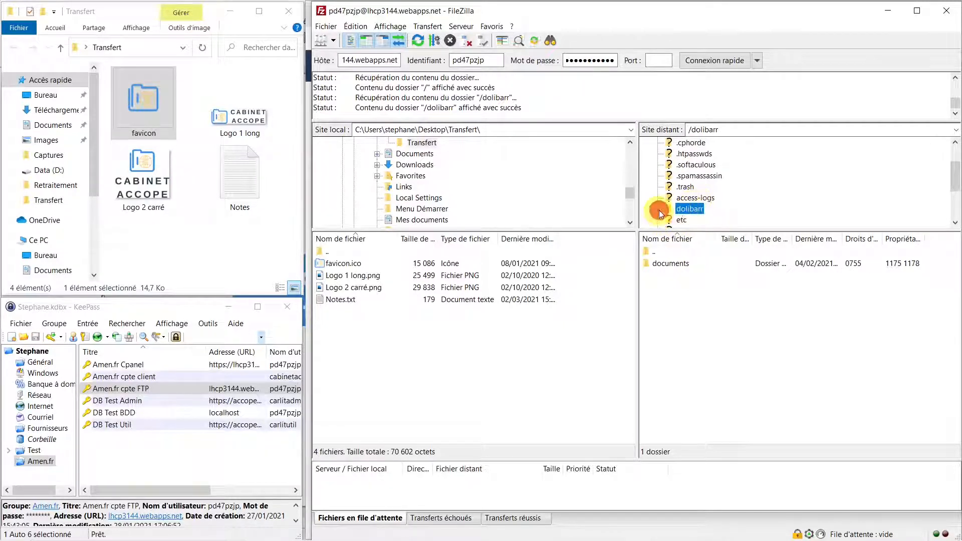
# - Navigate the remote pane to /public_html/theme/common
pyautogui.scroll(-3, 734, 191)
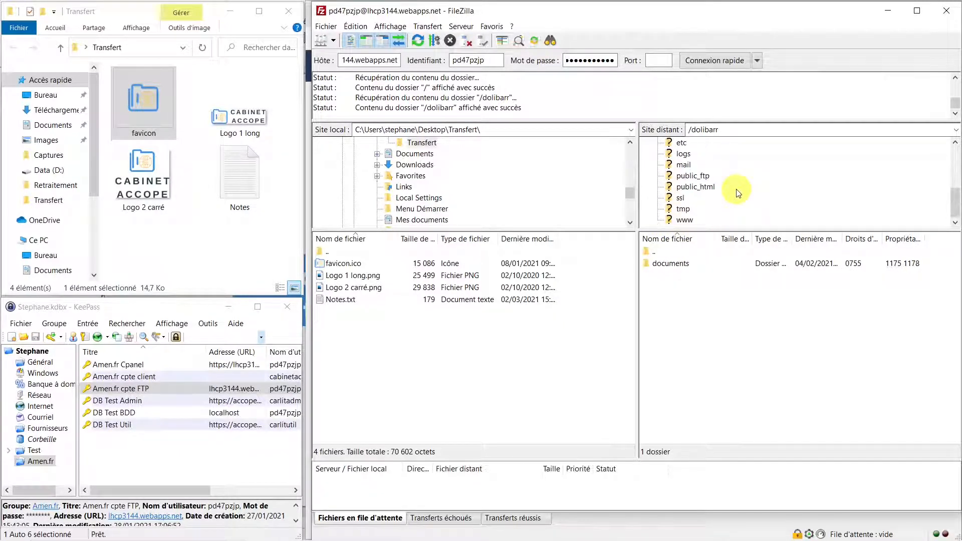
pyautogui.click(693, 188)
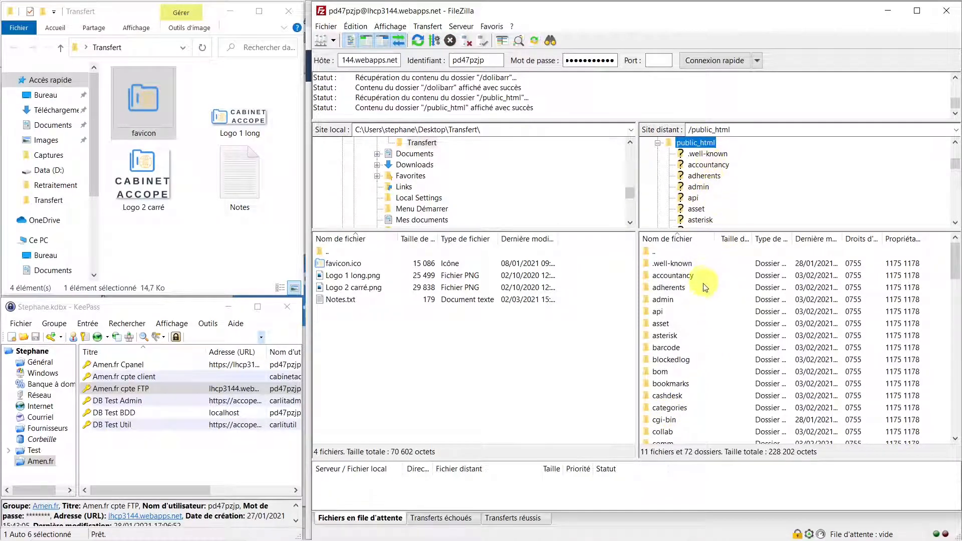
pyautogui.scroll(-2, 707, 329)
pyautogui.scroll(-6, 708, 329)
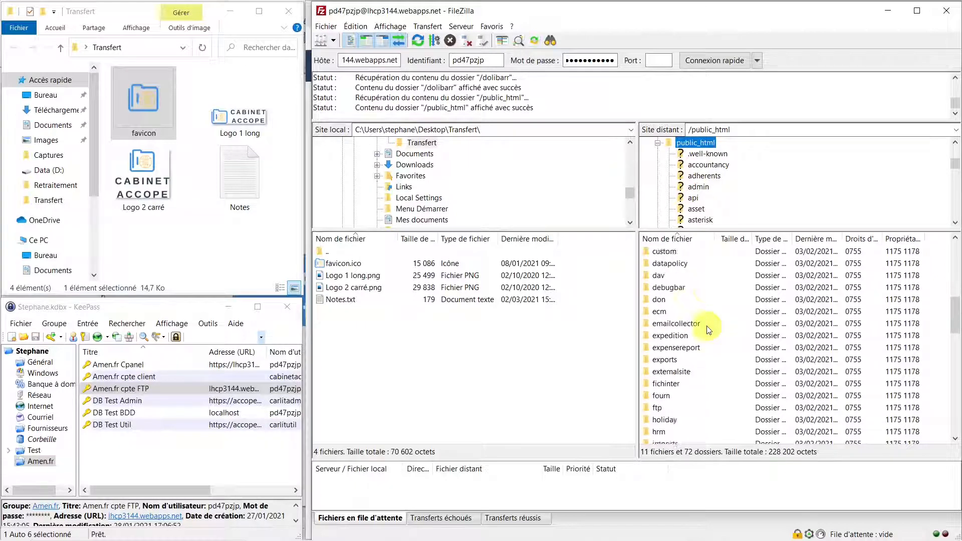
pyautogui.scroll(-8, 708, 329)
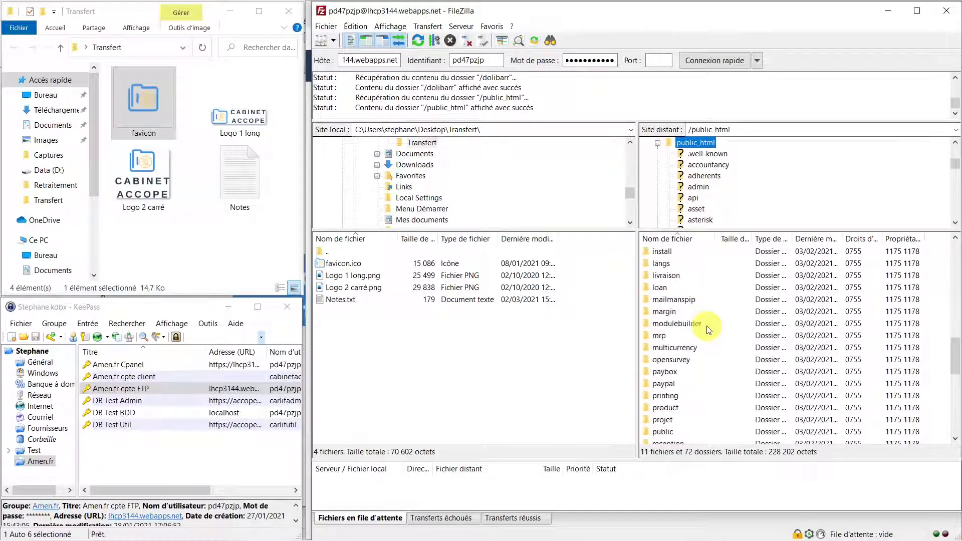
pyautogui.scroll(-3, 708, 329)
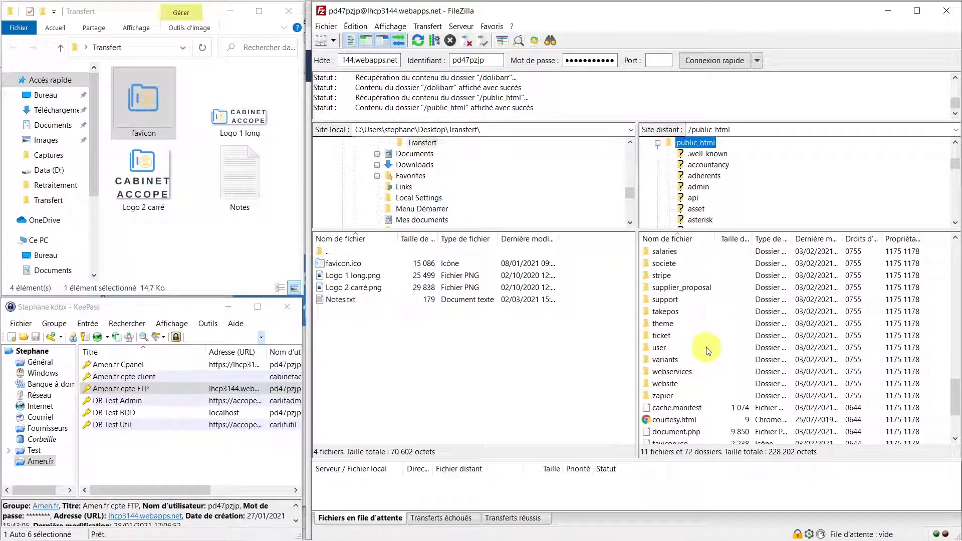
pyautogui.doubleClick(671, 324)
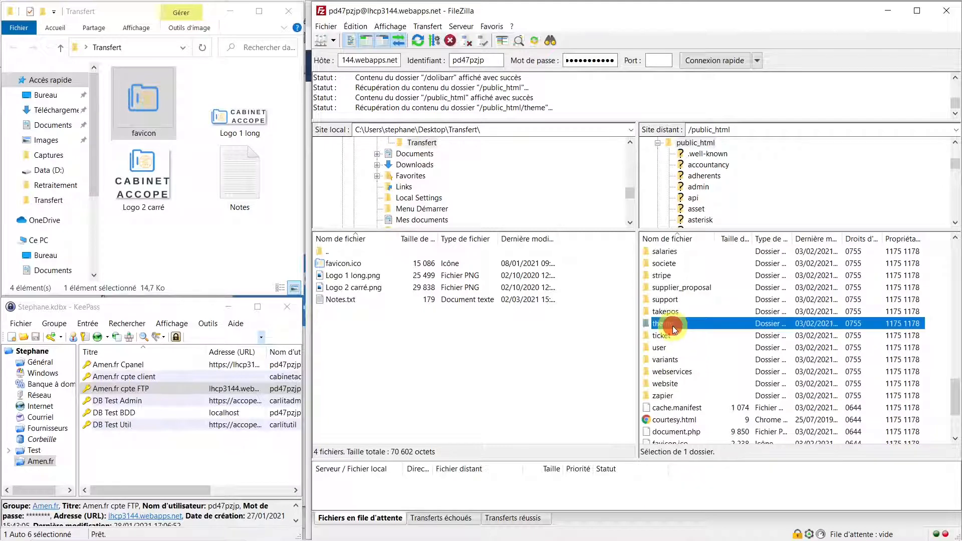
pyautogui.doubleClick(672, 265)
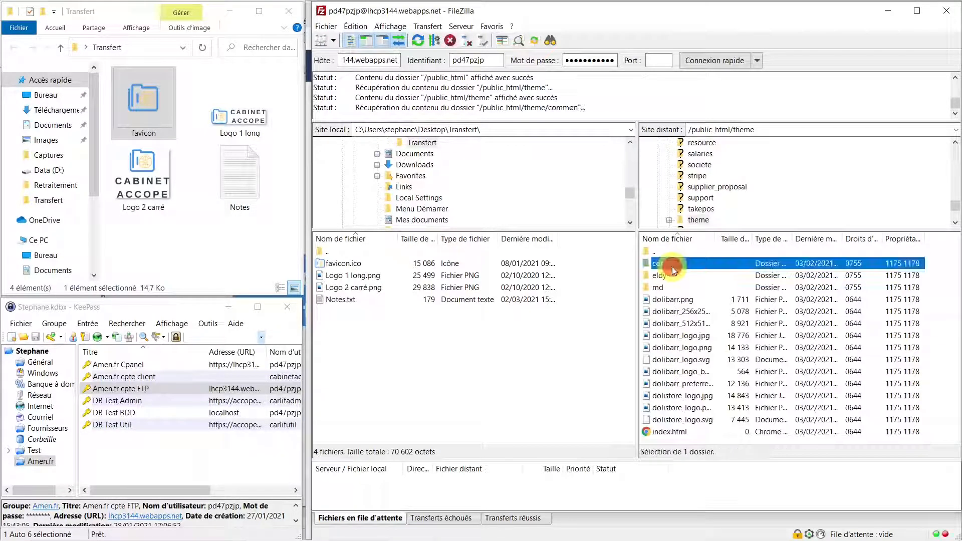
# - Select the local favicon.ico file for upload
pyautogui.scroll(-2, 711, 354)
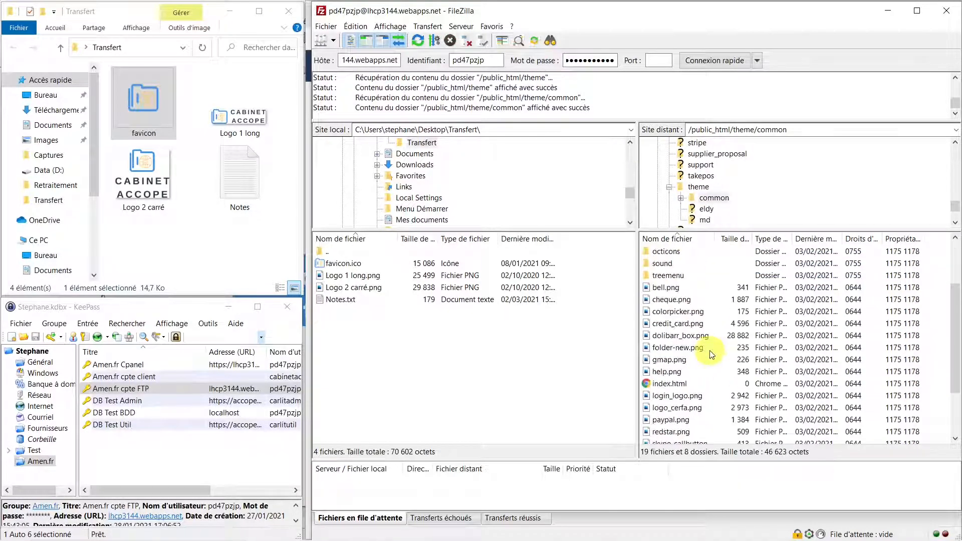
pyautogui.scroll(-2, 711, 354)
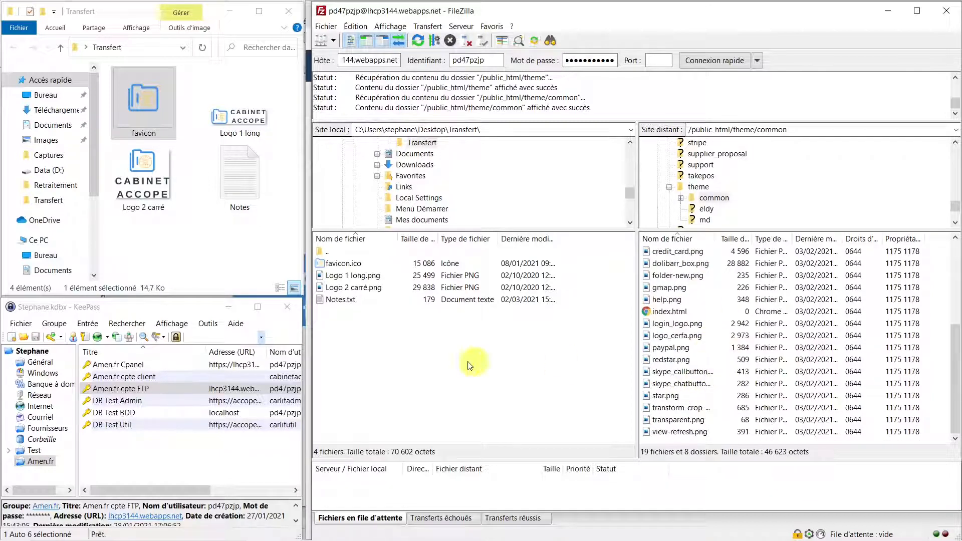
pyautogui.click(345, 265)
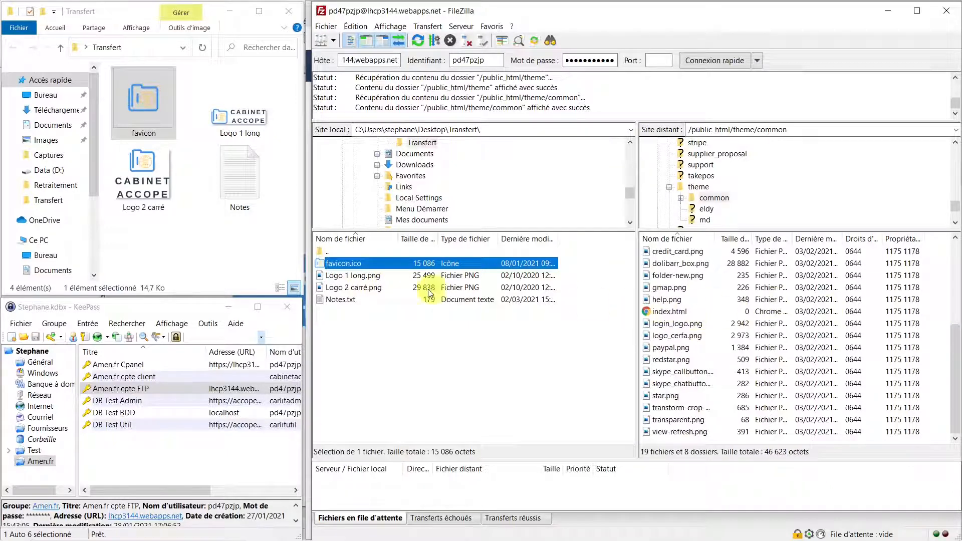
# - Upload favicon.ico from the local Transfert folder to /public_html/theme/common and select it on the server
pyautogui.rightClick(387, 264)
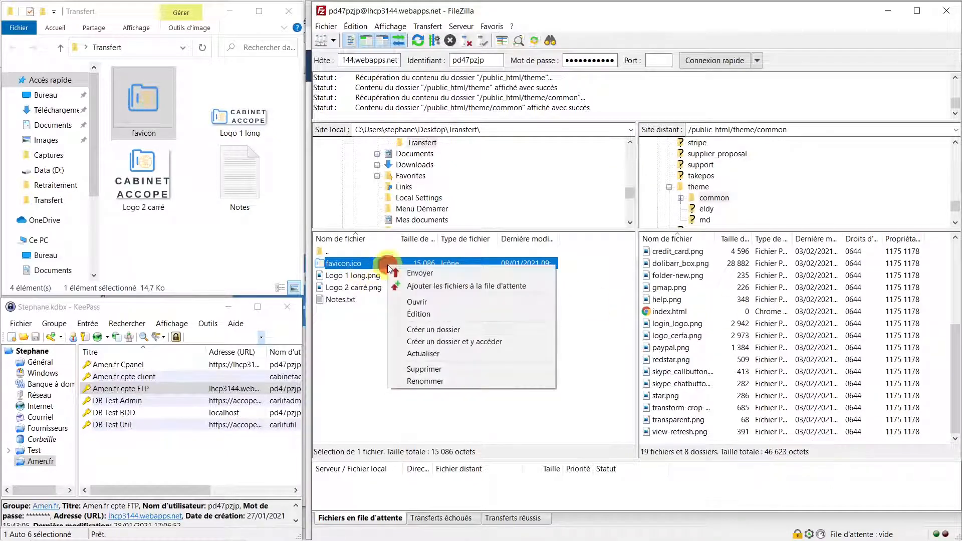
pyautogui.click(421, 274)
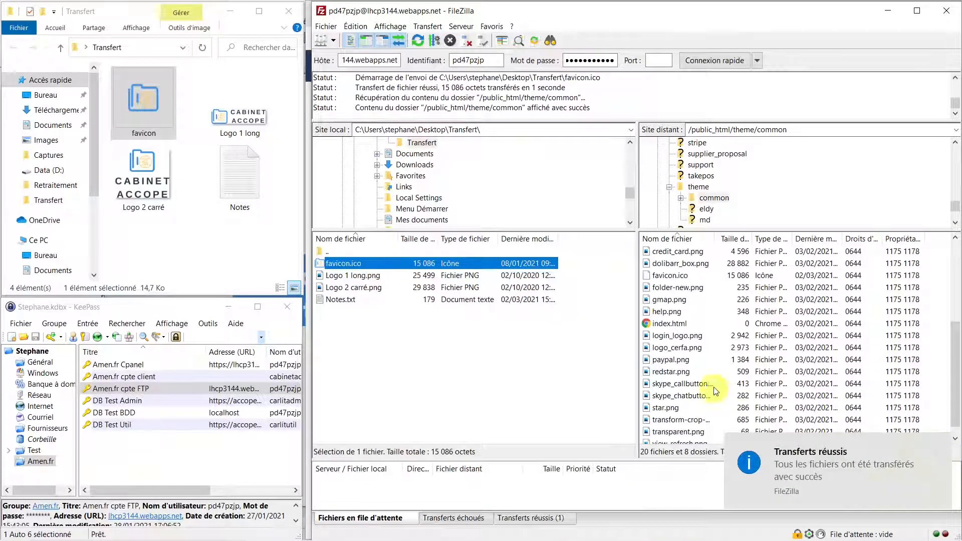
pyautogui.click(669, 276)
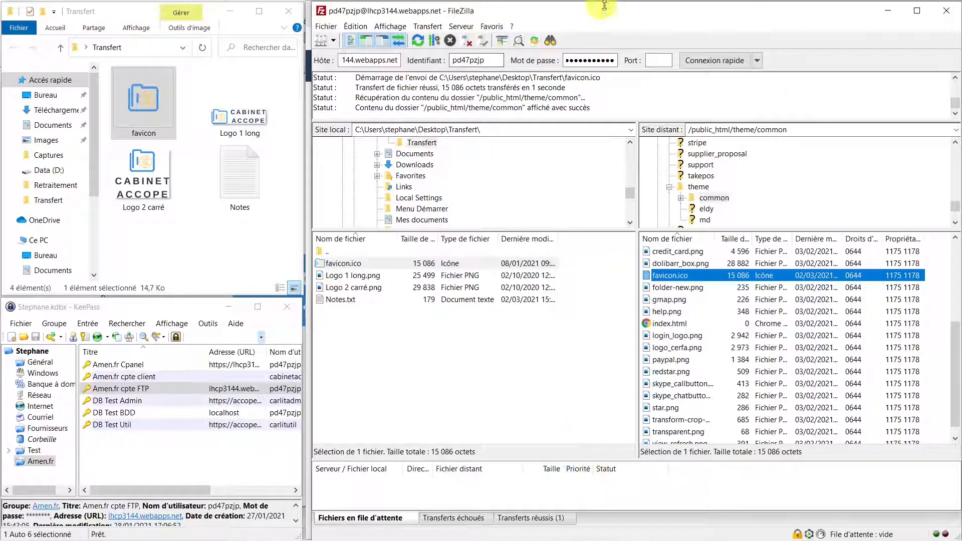
# - Return to Dolibarr in Chrome and open the Divers page under Configuration
pyautogui.moveTo(444, 528)
pyautogui.click(354, 528)
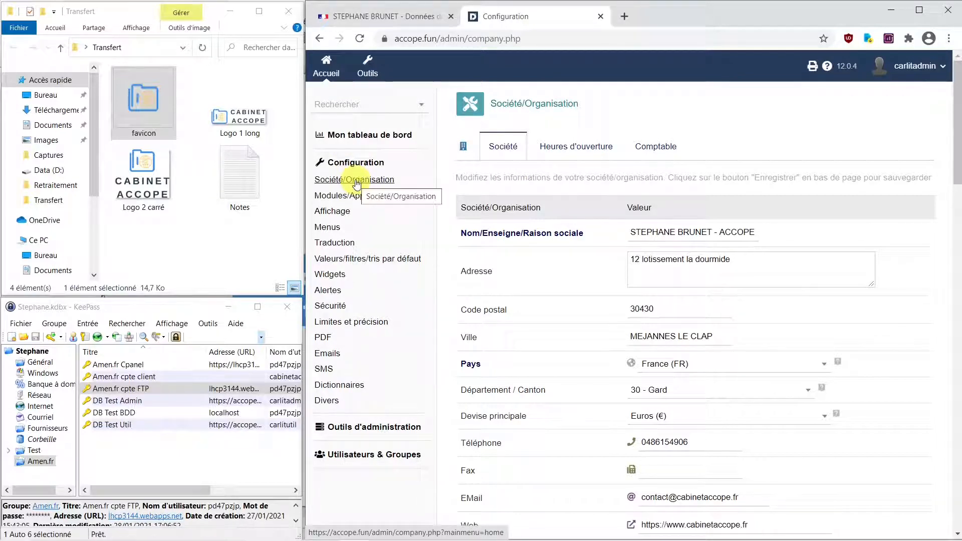
pyautogui.click(326, 404)
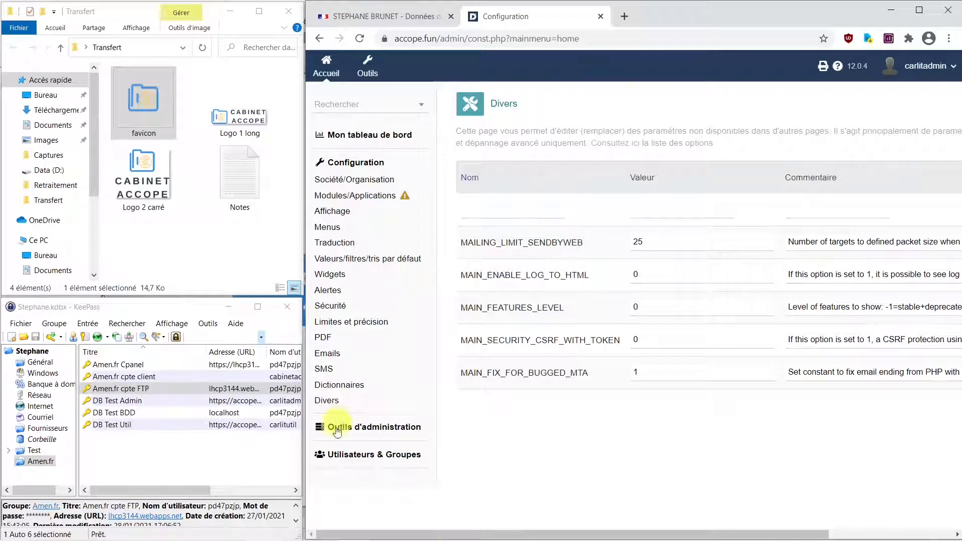
# - Copy MAIN_FAVICON_URL from the notes and paste it as the new constant's name
pyautogui.moveTo(330, 540)
pyautogui.click(602, 529)
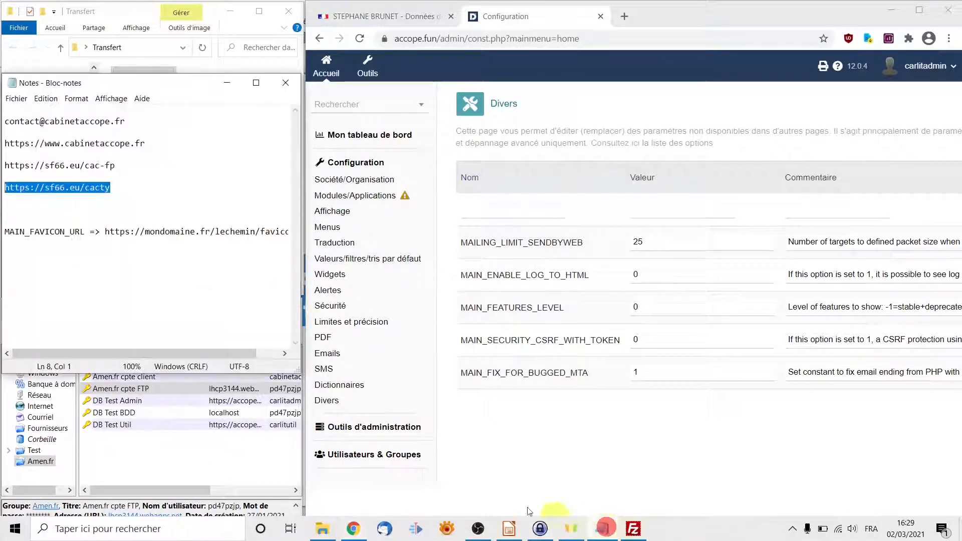
pyautogui.moveTo(5, 233); pyautogui.dragTo(83, 229)
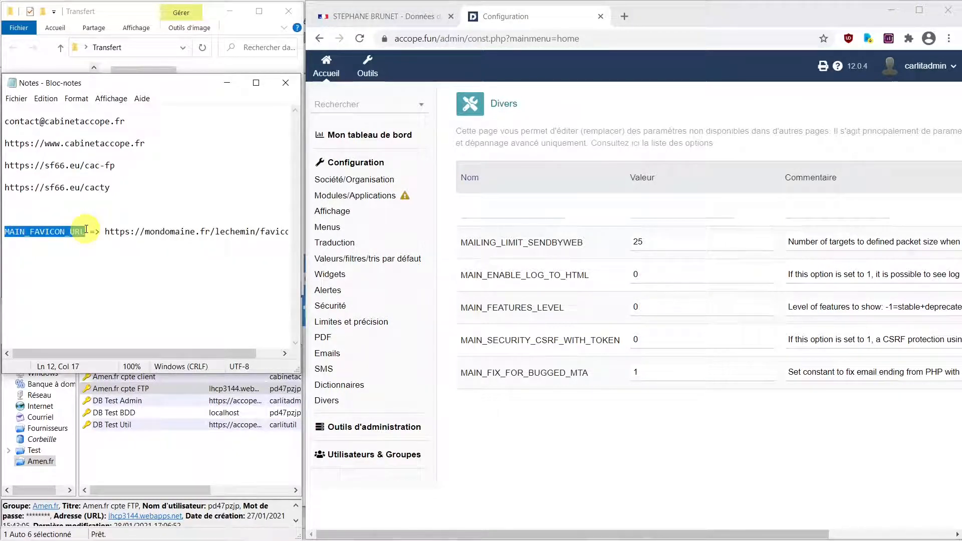
pyautogui.click(543, 207)
pyautogui.write('MAIN_FAVICON_URL')
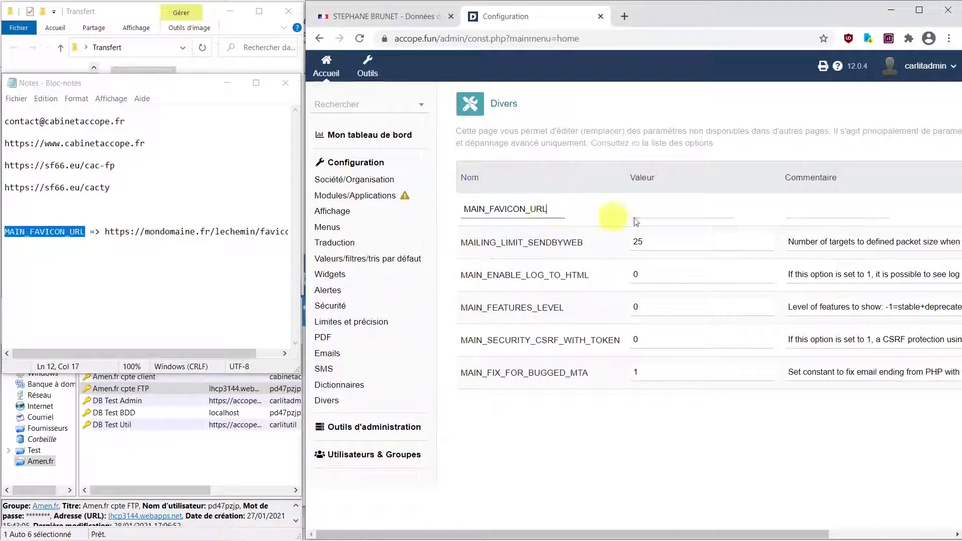
pyautogui.click(705, 209)
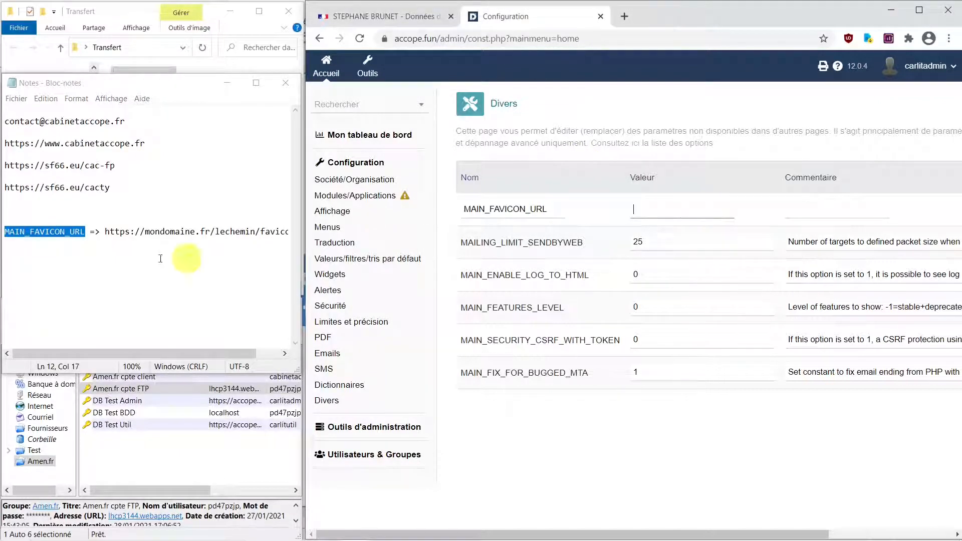
pyautogui.moveTo(178, 353); pyautogui.dragTo(231, 353)
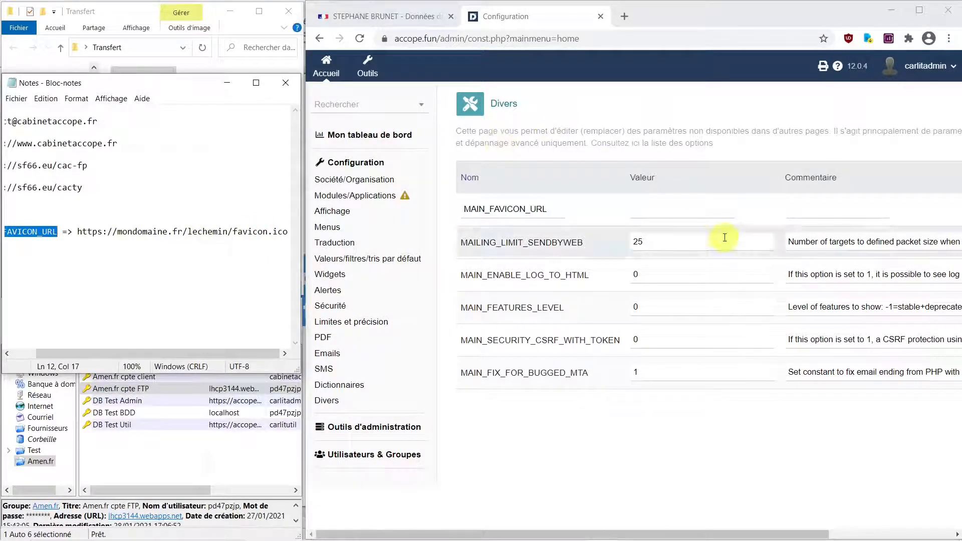
pyautogui.moveTo(117, 231); pyautogui.dragTo(77, 232)
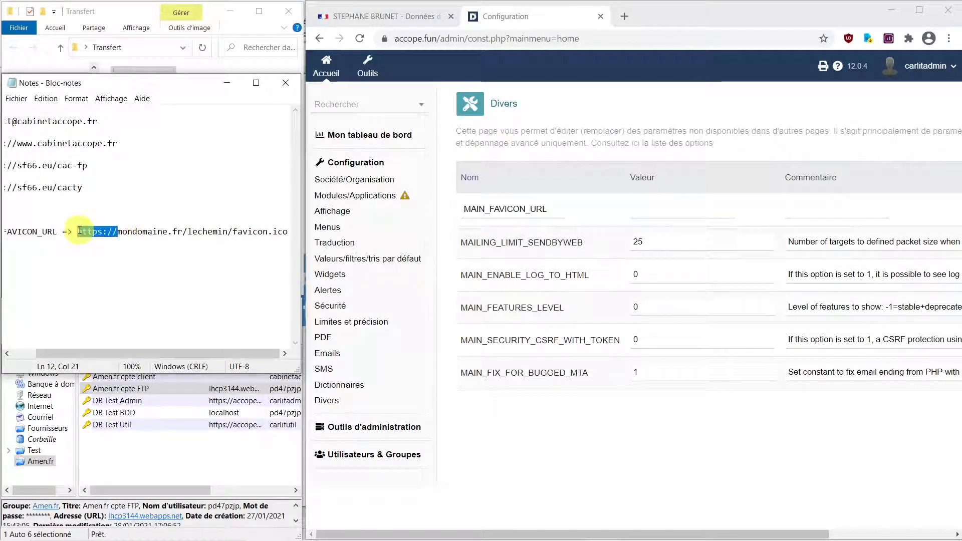
pyautogui.click(671, 209)
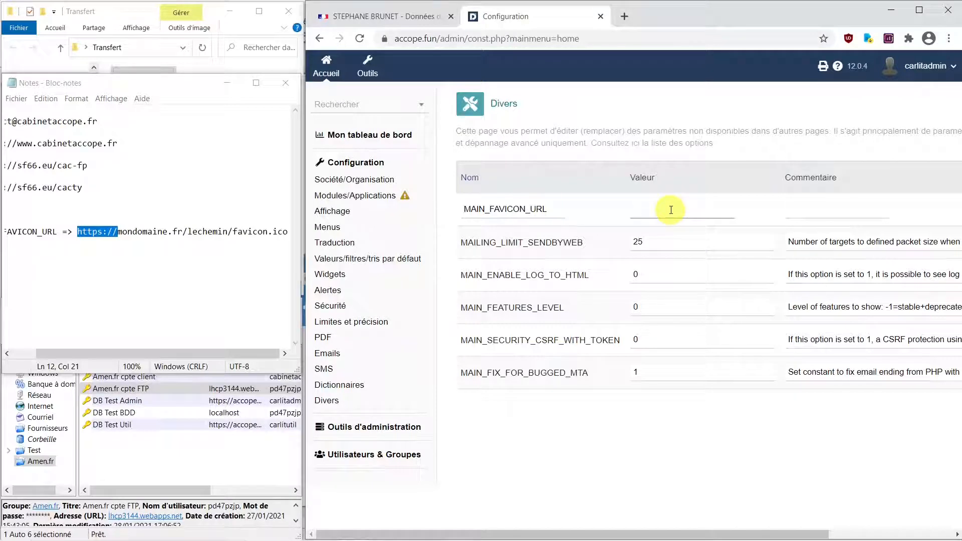
pyautogui.click(410, 19)
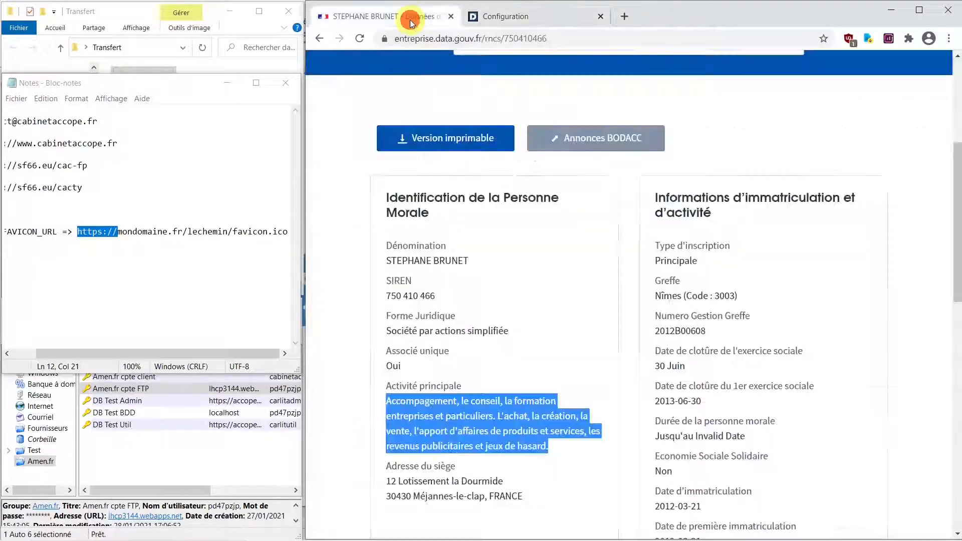
pyautogui.click(529, 17)
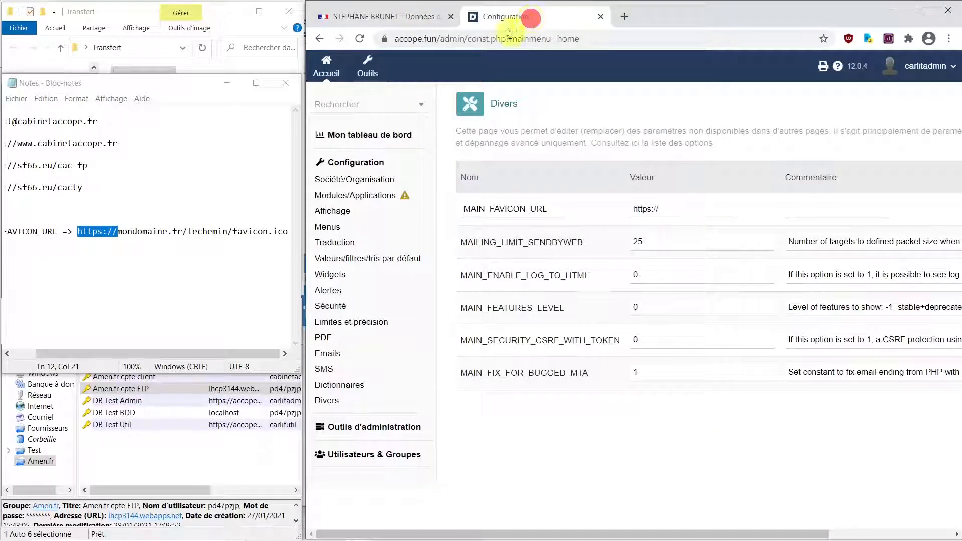
pyautogui.click(635, 40)
pyautogui.click(635, 38)
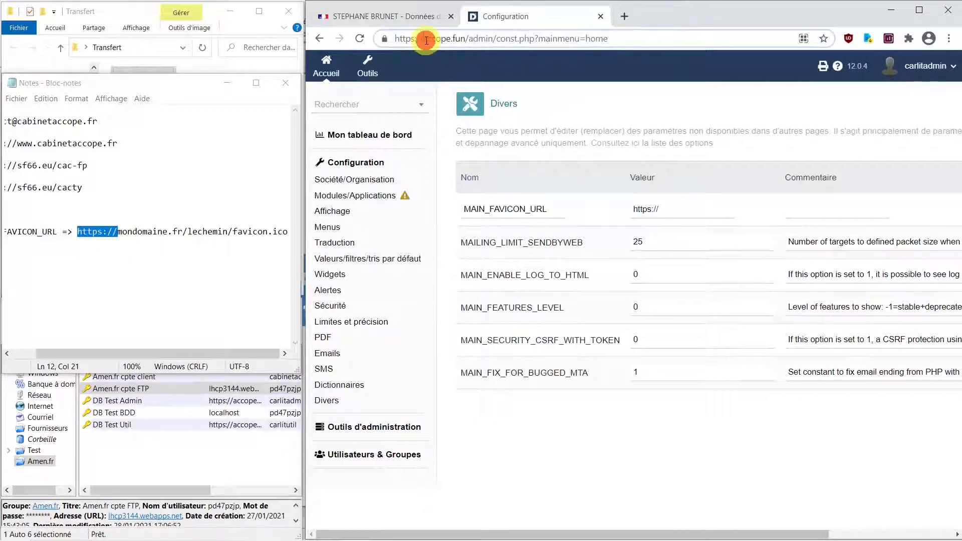
pyautogui.moveTo(424, 39); pyautogui.dragTo(468, 38)
pyautogui.click(706, 209)
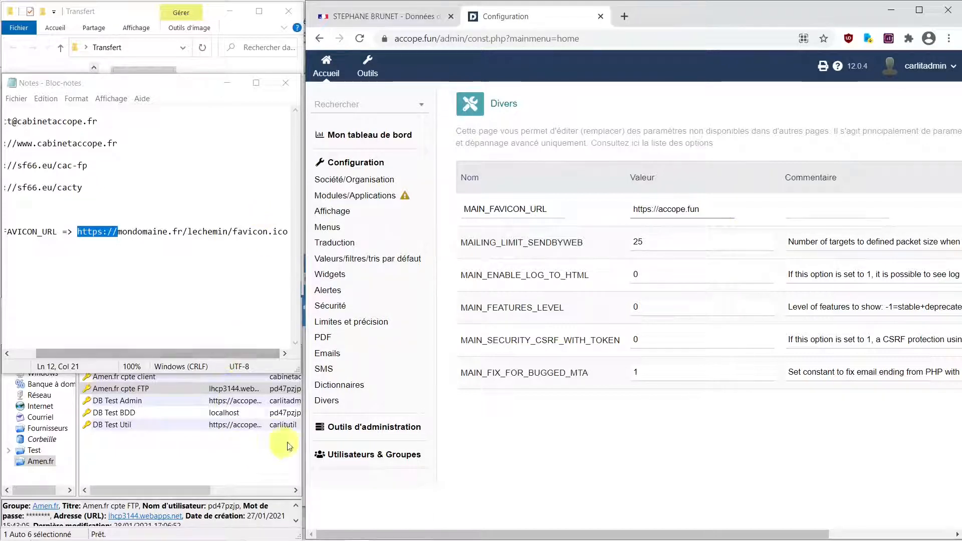
pyautogui.moveTo(376, 537)
pyautogui.click(633, 528)
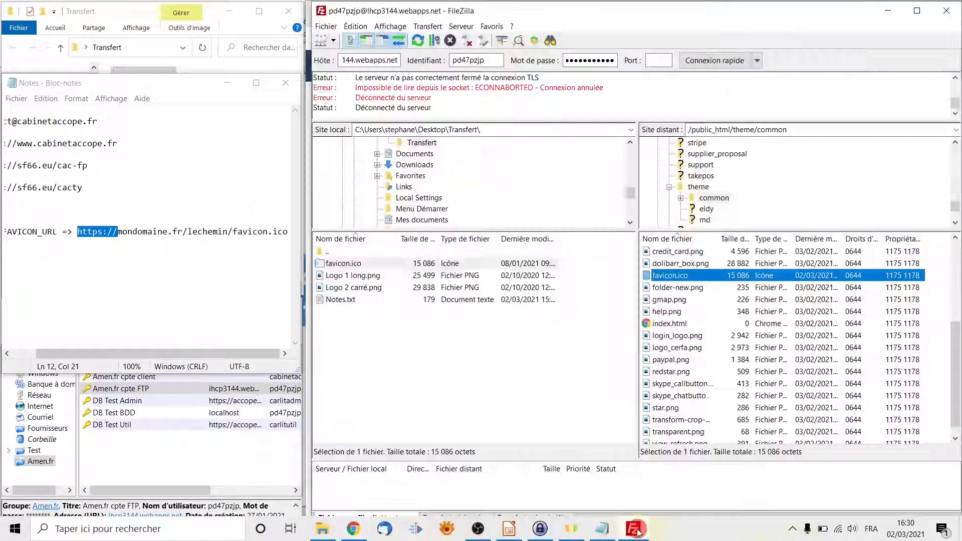
pyautogui.click(815, 131)
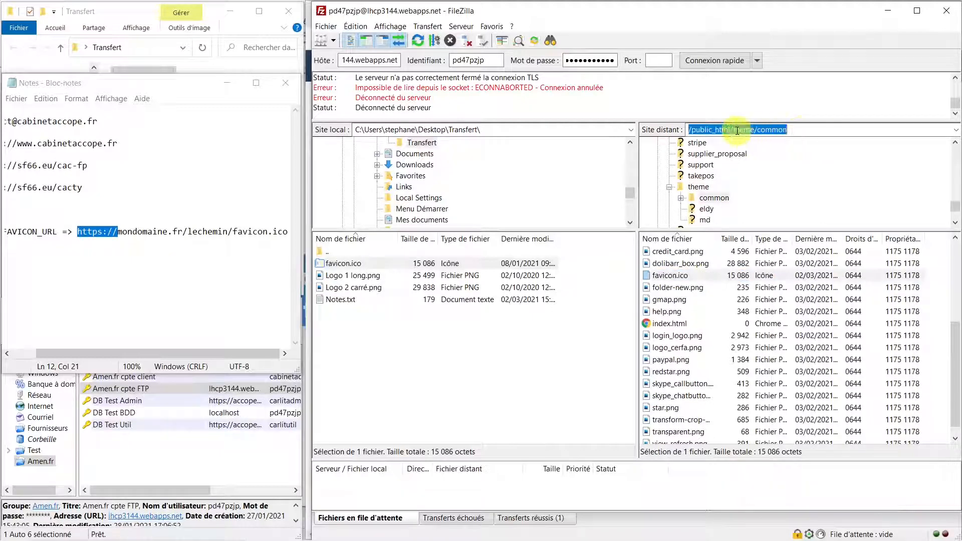
pyautogui.click(795, 130)
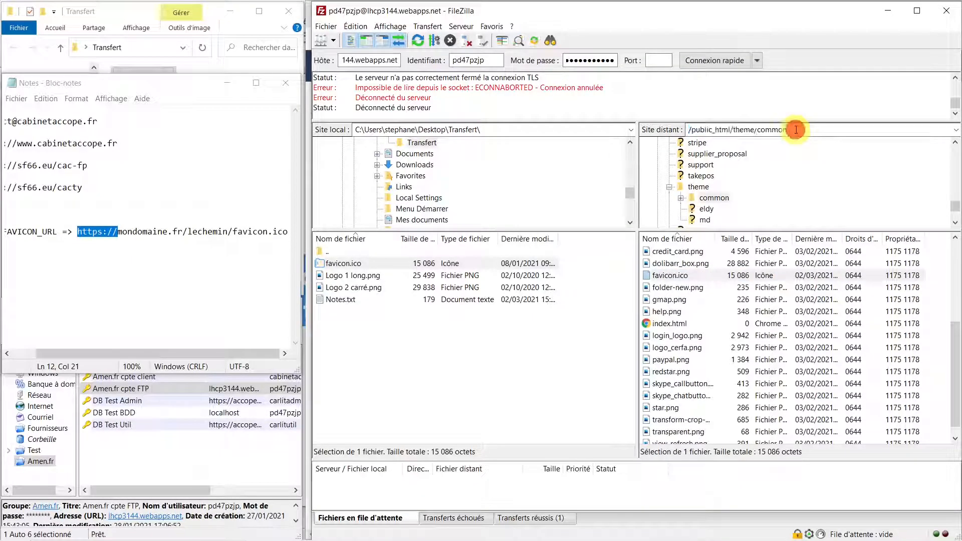
pyautogui.moveTo(796, 130); pyautogui.dragTo(733, 131)
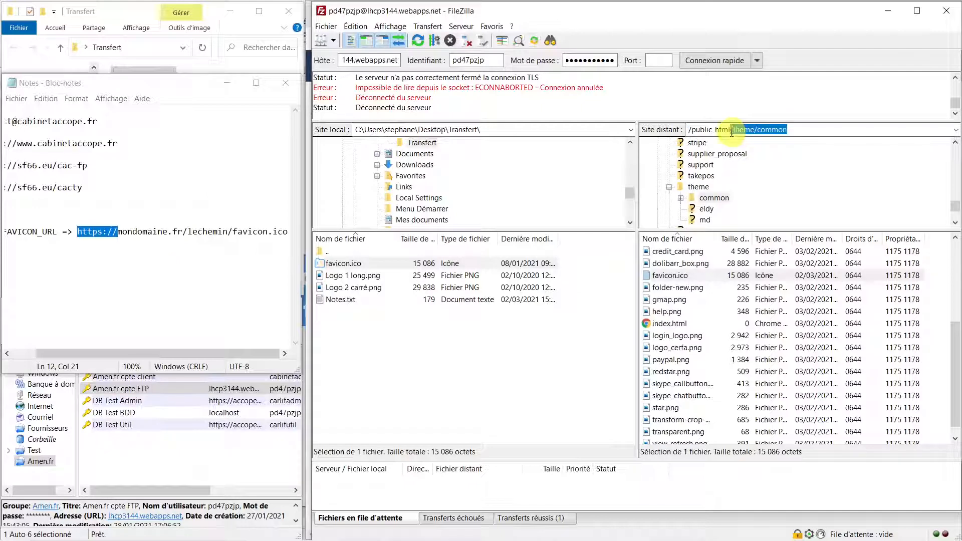
pyautogui.click(353, 537)
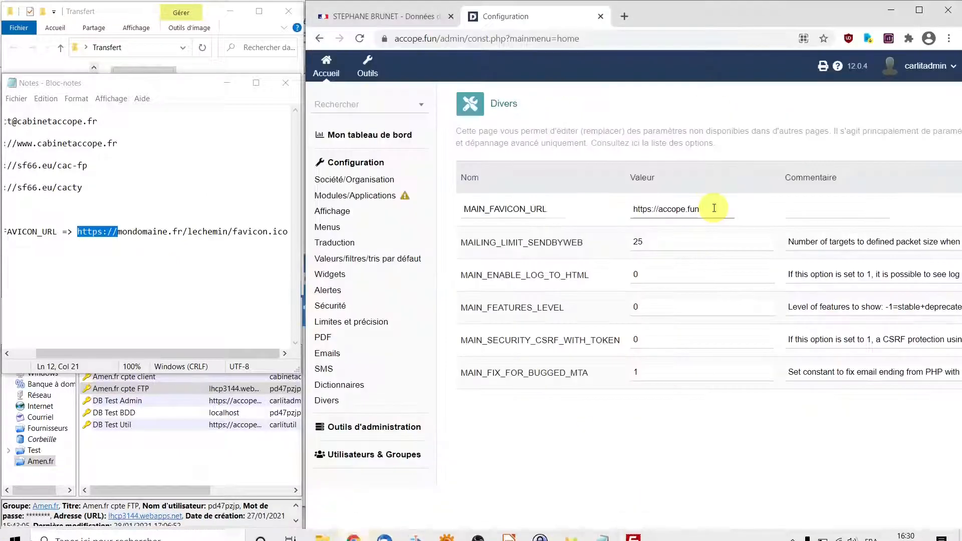
pyautogui.click(714, 208)
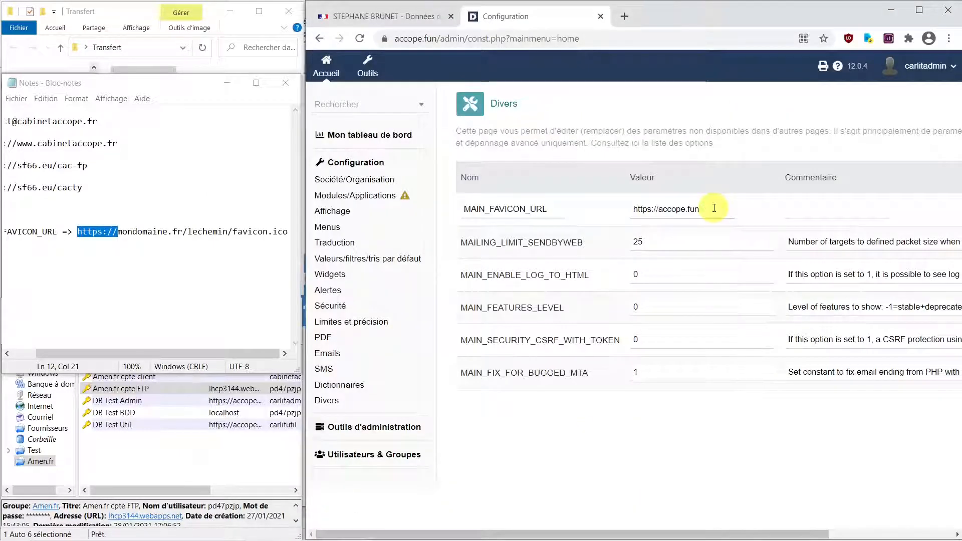
pyautogui.write('/theme/common')
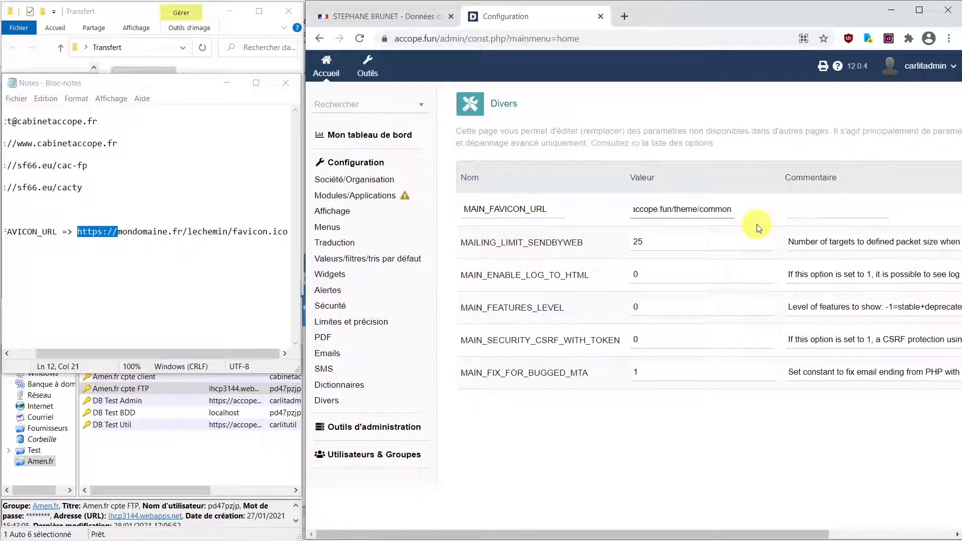
pyautogui.write('/')
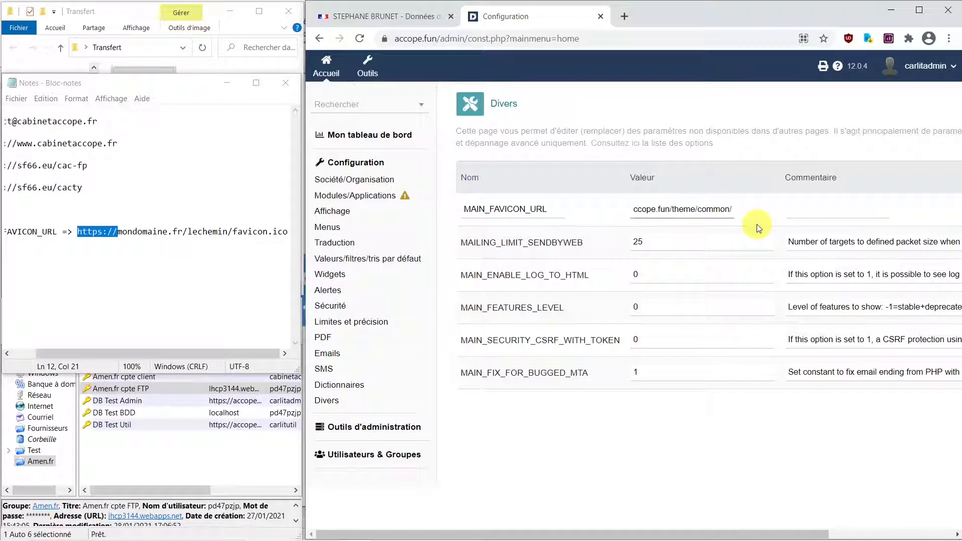
pyautogui.write('f')
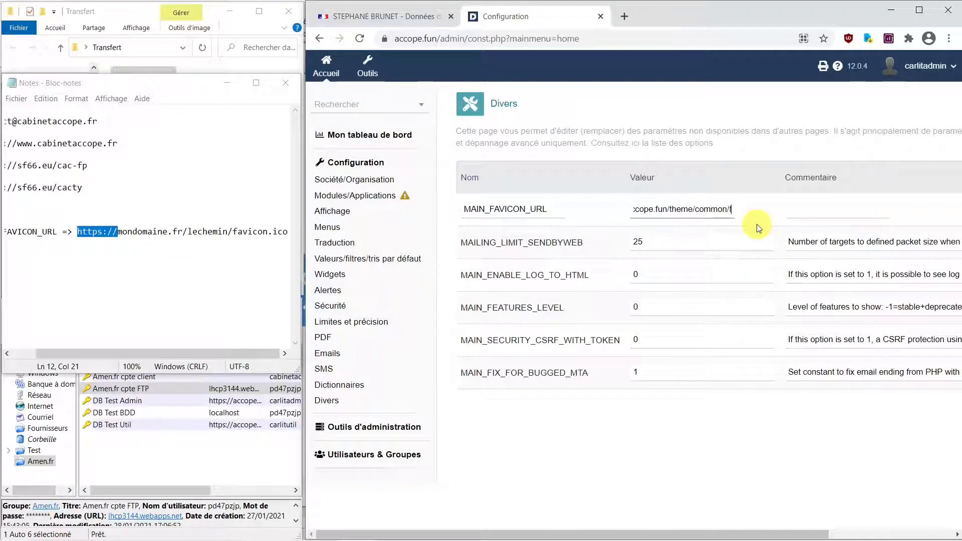
pyautogui.write('avicon.ico')
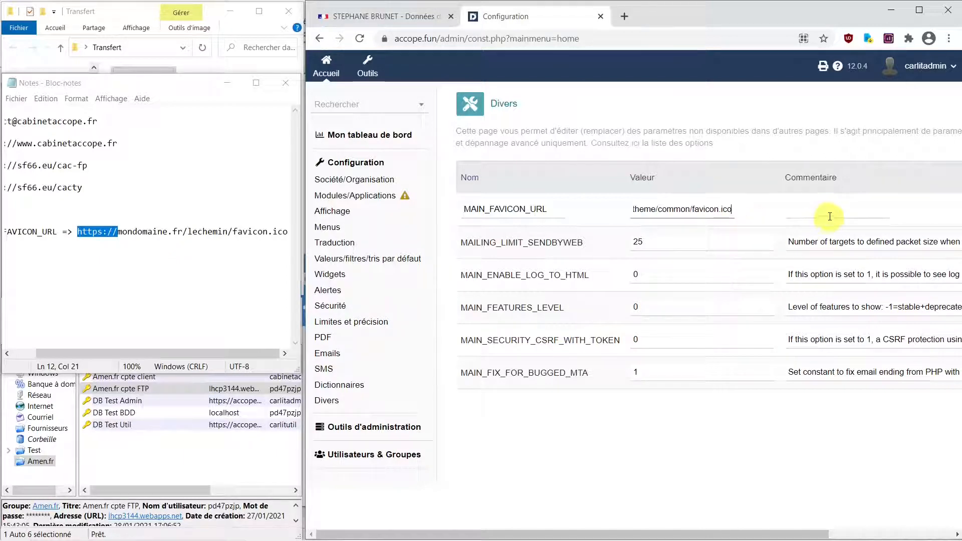
pyautogui.click(832, 211)
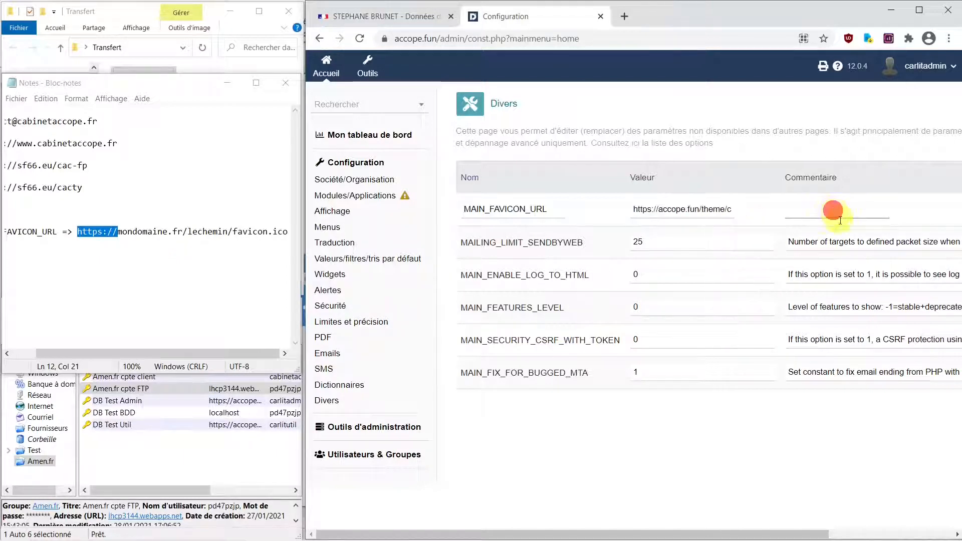
pyautogui.moveTo(815, 527)
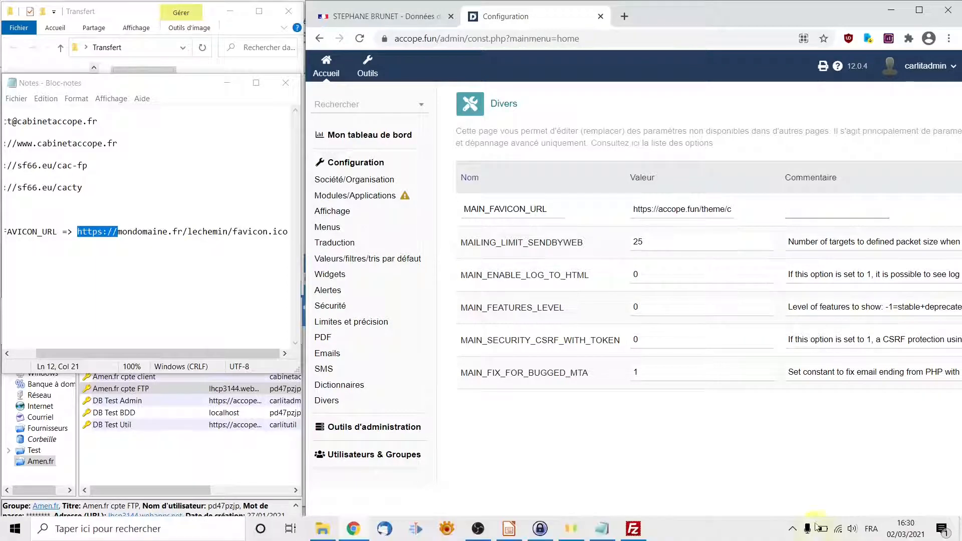
pyautogui.moveTo(811, 533); pyautogui.dragTo(937, 530)
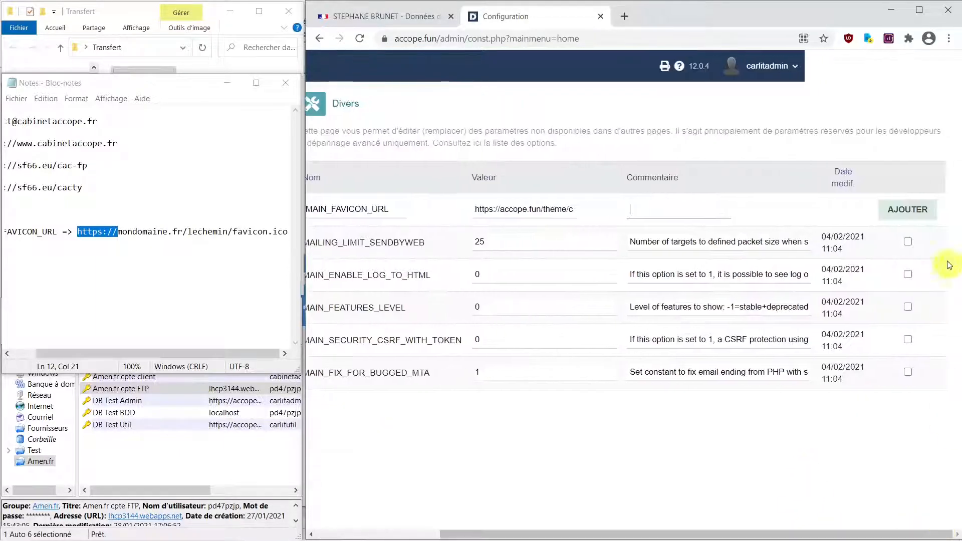
# - Add the MAIN_FAVICON_URL constant, then log out of Dolibarr from the account menu
pyautogui.click(915, 212)
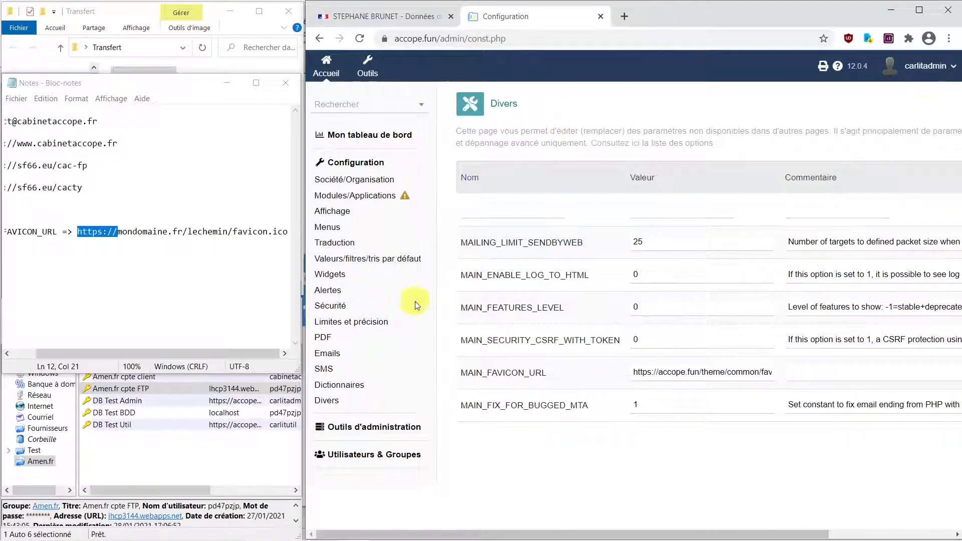
pyautogui.click(931, 70)
pyautogui.click(923, 258)
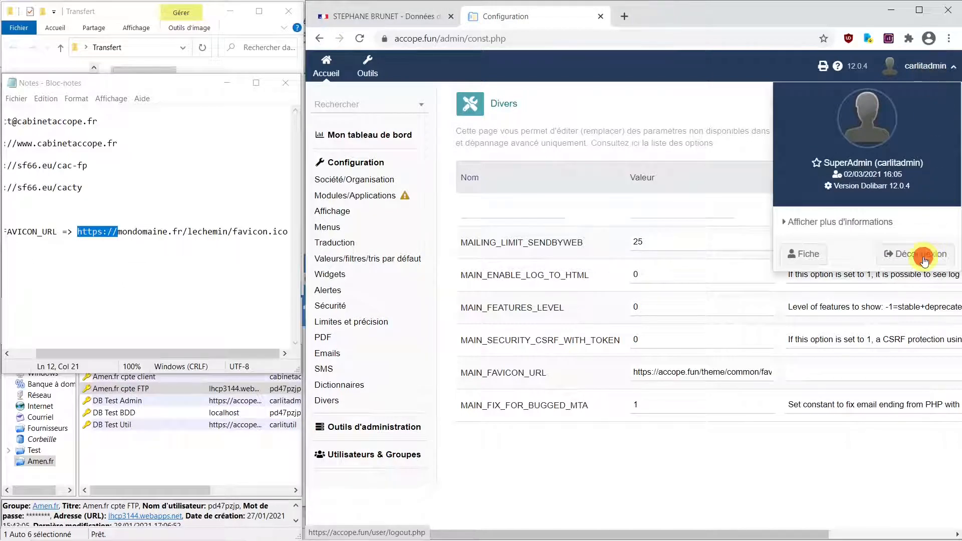